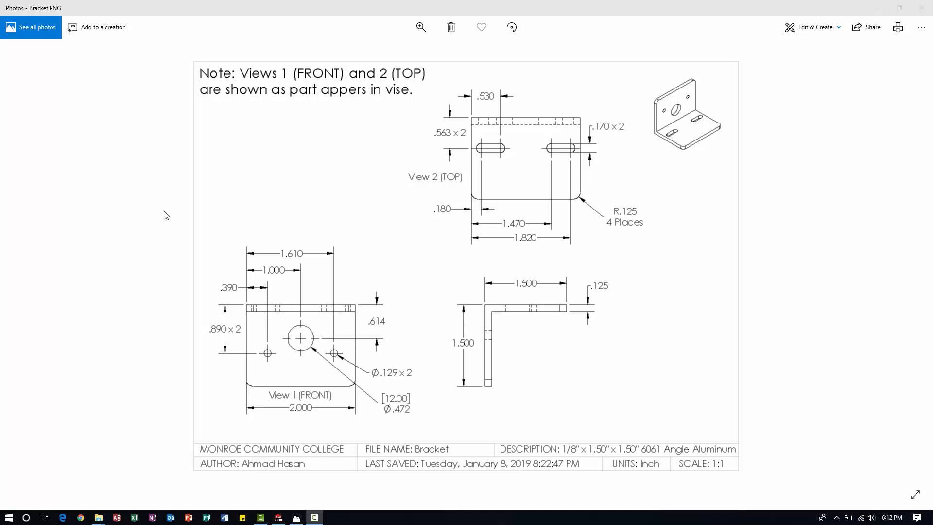
Switch from the reference image to the Bracket part in SOLIDWORKS and review the author and custom Description in its file properties.
{"action": "left_click_drag", "start_coordinate": [470, 12], "coordinate": [932, 141]}
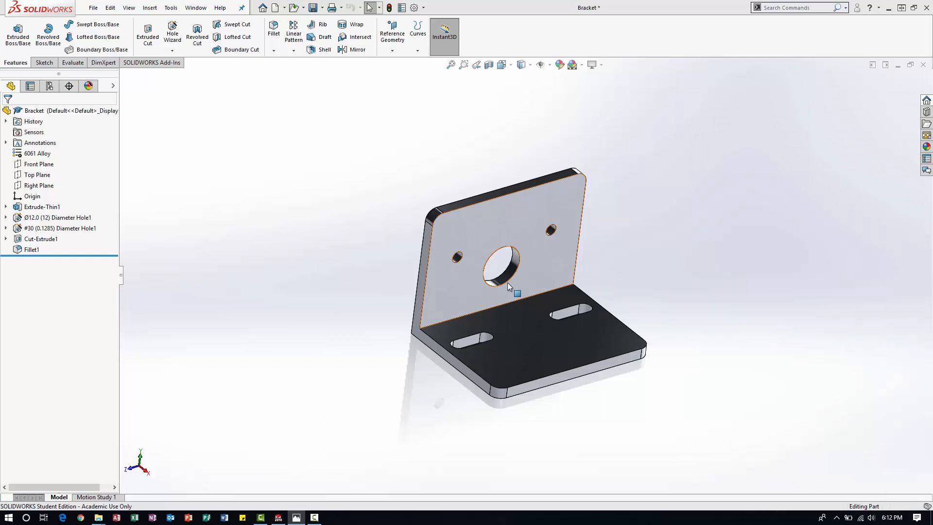
{"action": "scroll", "coordinate": [495, 281], "scroll_direction": "up", "scroll_amount": 1}
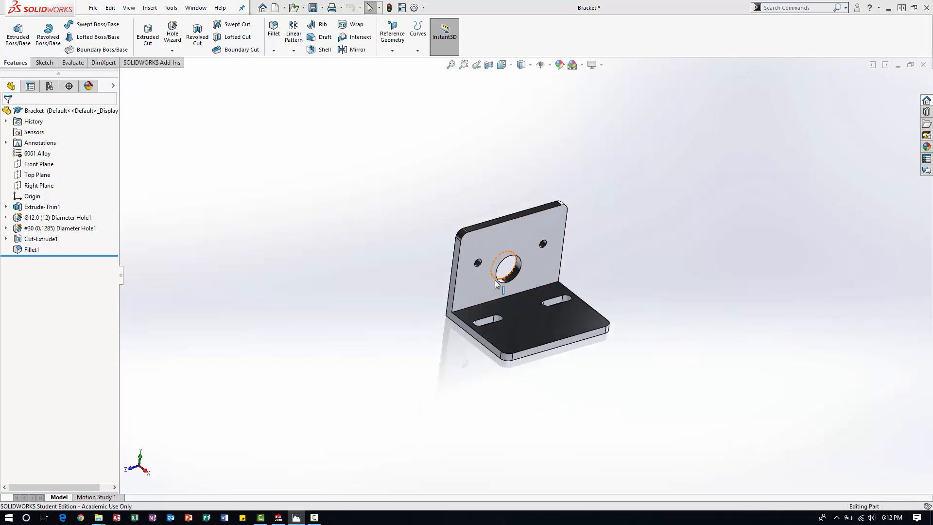
{"action": "scroll", "coordinate": [501, 280], "scroll_direction": "down", "scroll_amount": 4}
{"action": "middle_click_drag", "start_coordinate": [671, 259], "coordinate": [453, 248]}
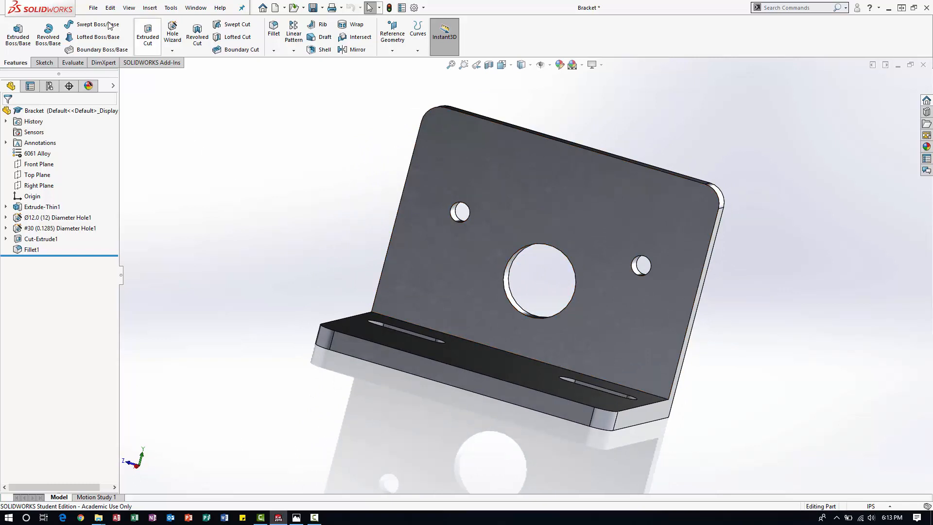
{"action": "left_click", "coordinate": [93, 8]}
{"action": "left_click", "coordinate": [136, 275]}
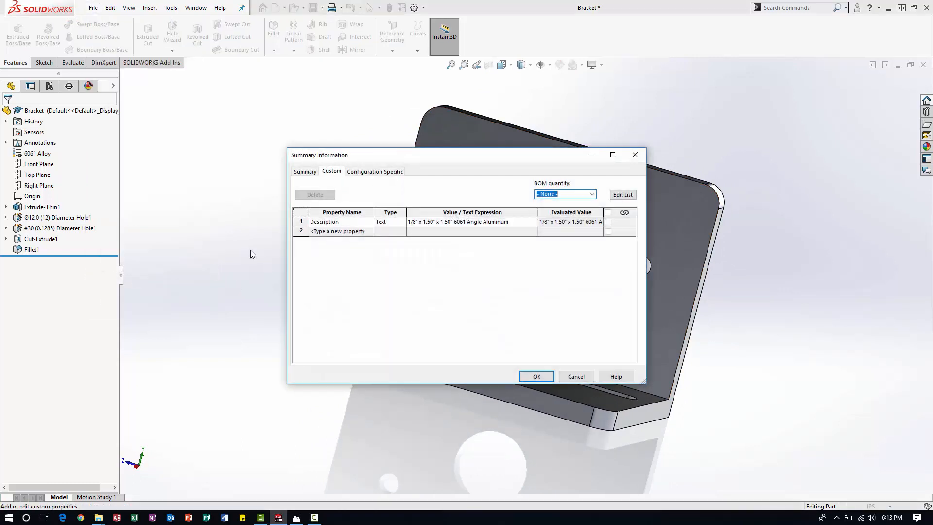
{"action": "left_click", "coordinate": [306, 172]}
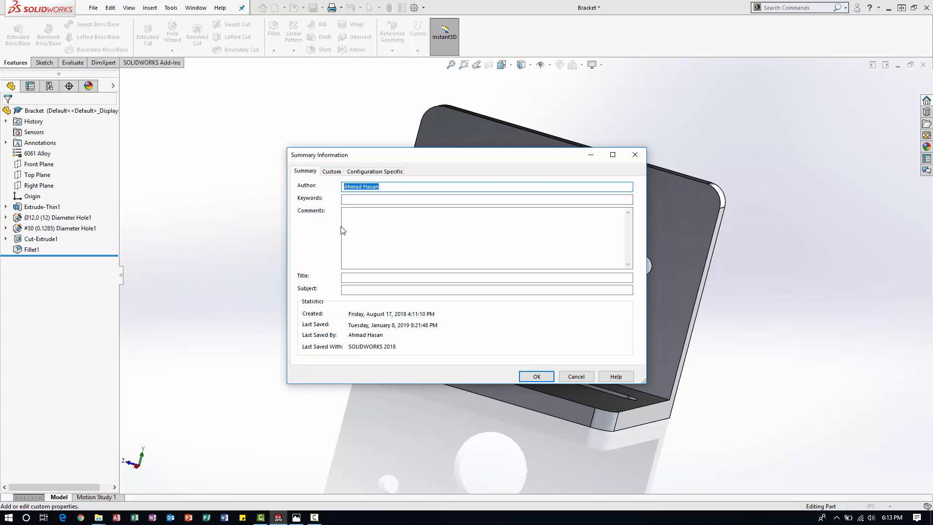
{"action": "left_click", "coordinate": [333, 171]}
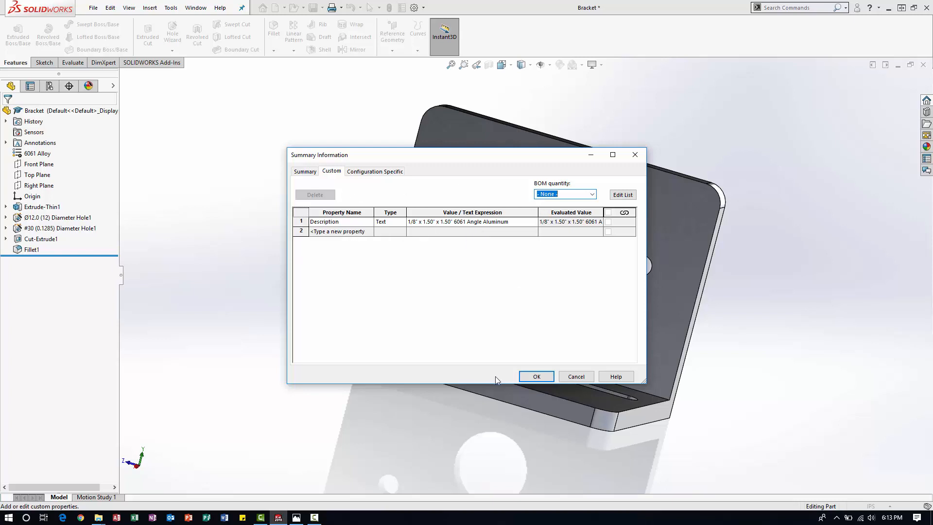
{"action": "left_click", "coordinate": [534, 377]}
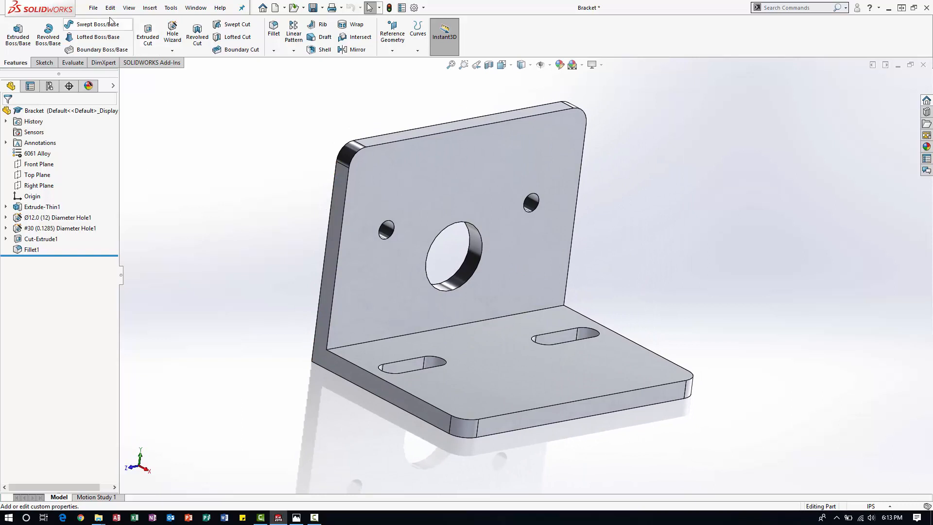
Create a new drawing document from the MCC Inch Drawing template in MyTemplates.
{"action": "left_click", "coordinate": [92, 7]}
{"action": "left_click", "coordinate": [108, 23]}
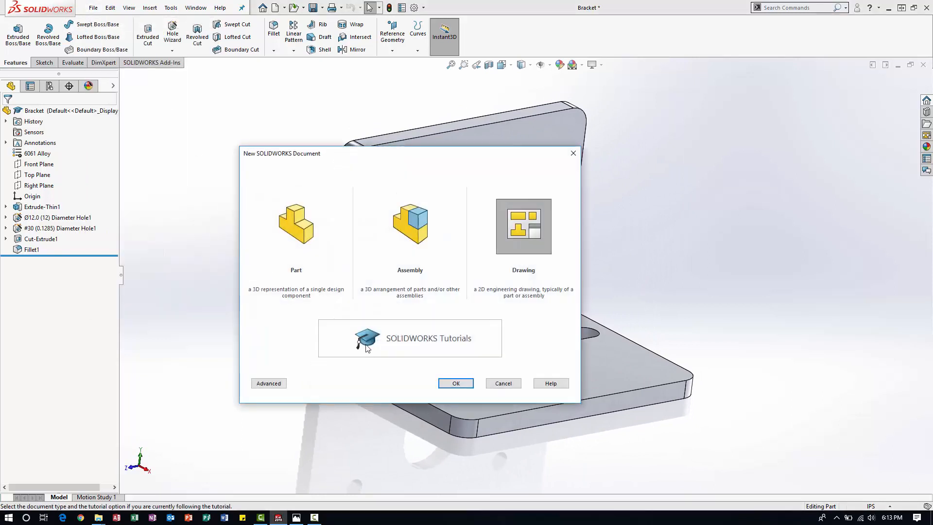
{"action": "left_click", "coordinate": [268, 383]}
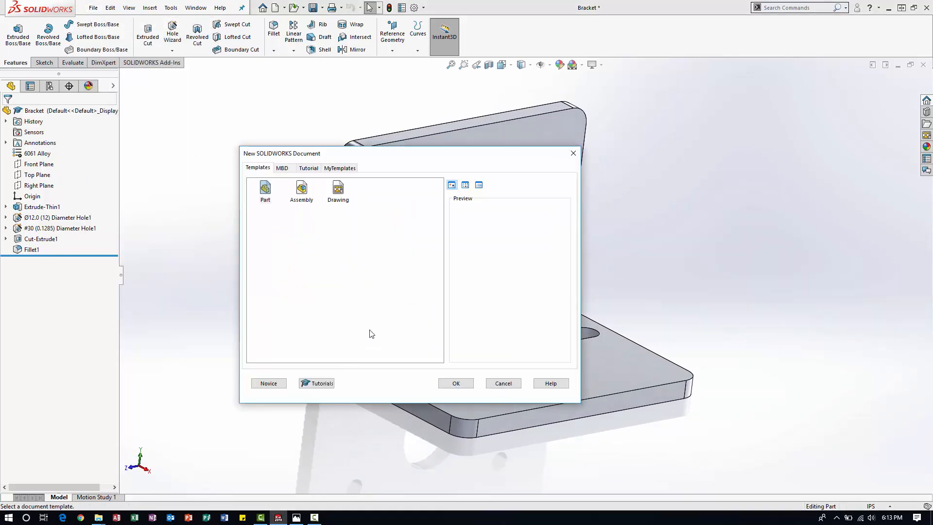
{"action": "left_click", "coordinate": [338, 191]}
{"action": "left_click", "coordinate": [338, 168]}
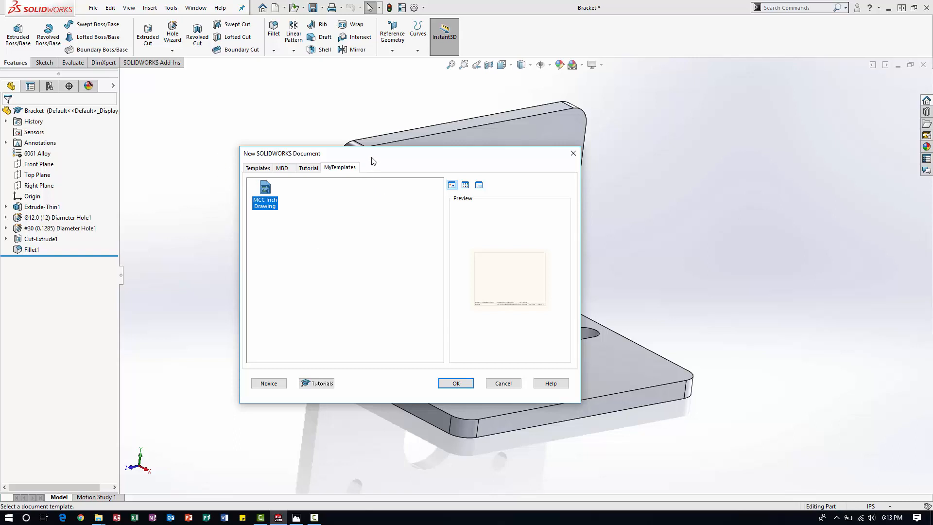
{"action": "left_click", "coordinate": [456, 383]}
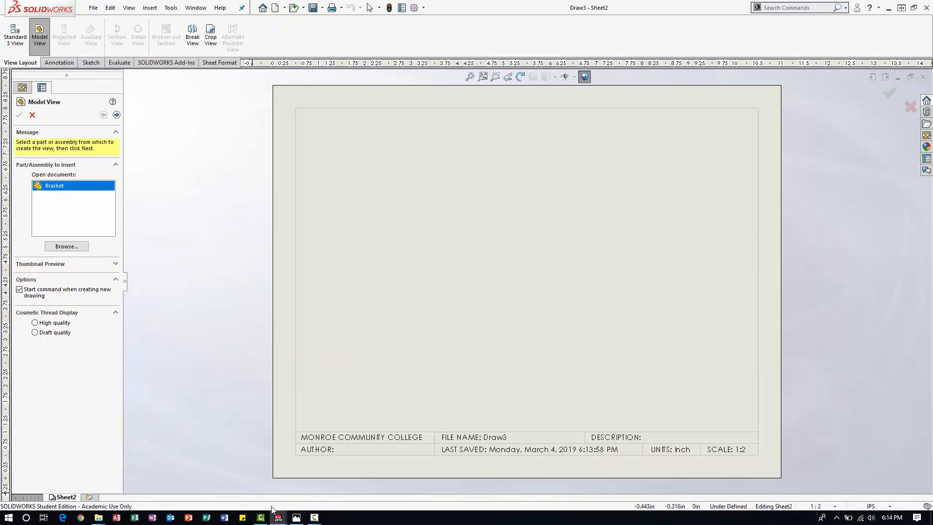
{"action": "mouse_move", "coordinate": [281, 519]}
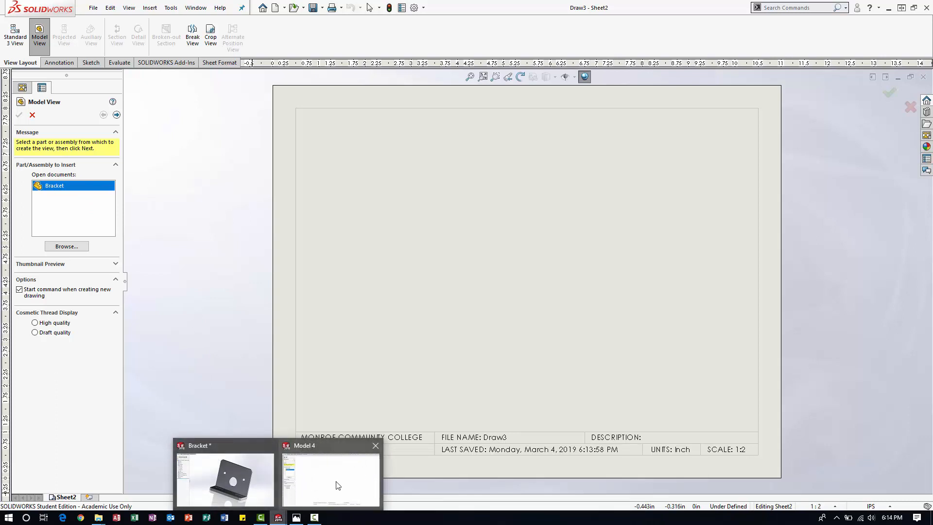
{"action": "left_click", "coordinate": [66, 247]}
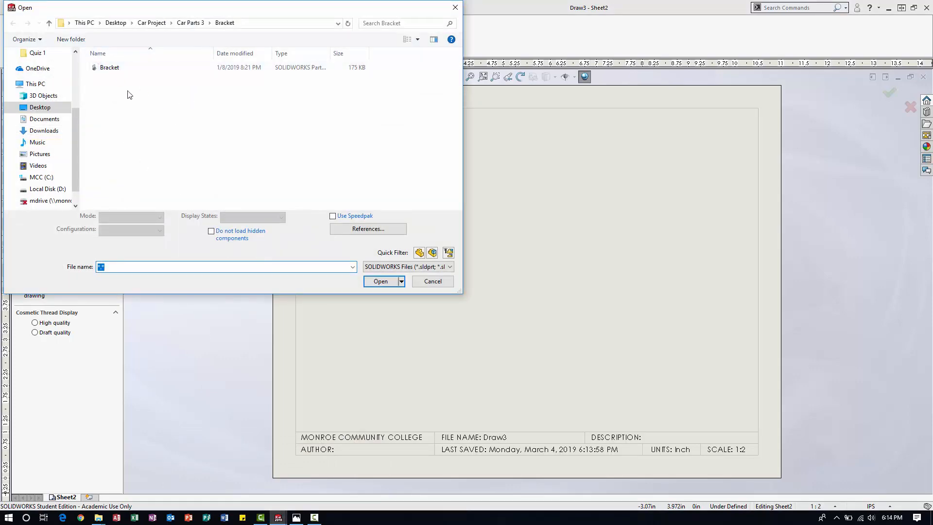
{"action": "left_click", "coordinate": [440, 283]}
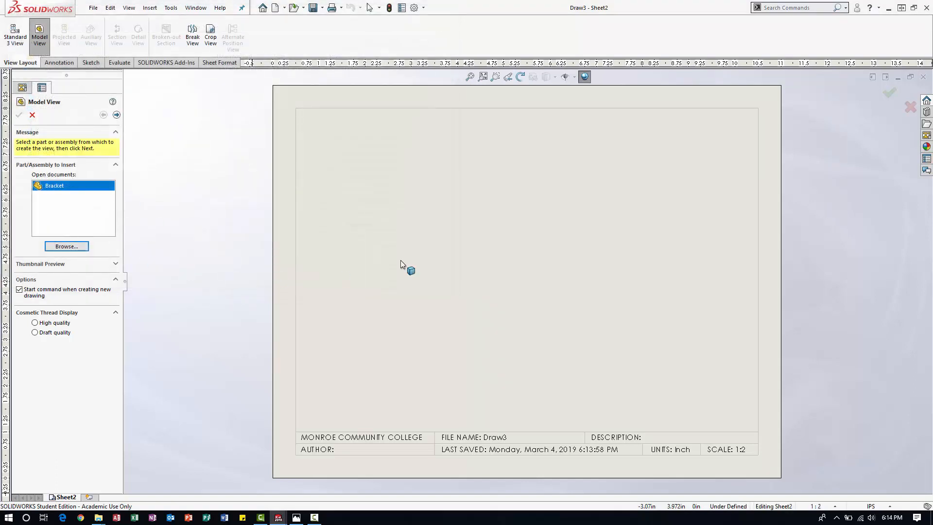
Load the open Bracket part into the View Palette so its standard views are available for the sheet.
{"action": "left_click", "coordinate": [926, 135]}
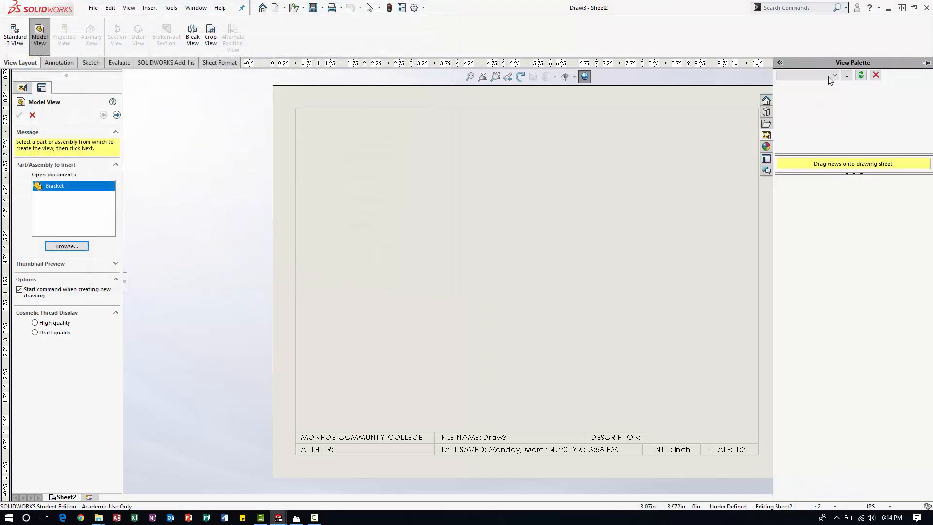
{"action": "left_click", "coordinate": [815, 77]}
{"action": "left_click", "coordinate": [802, 85]}
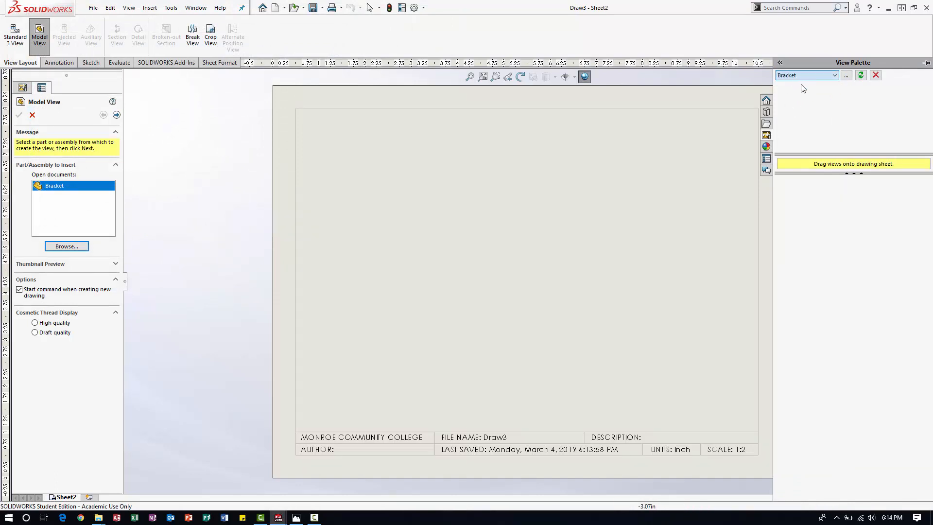
{"action": "scroll", "coordinate": [657, 139], "scroll_direction": "up", "scroll_amount": 4}
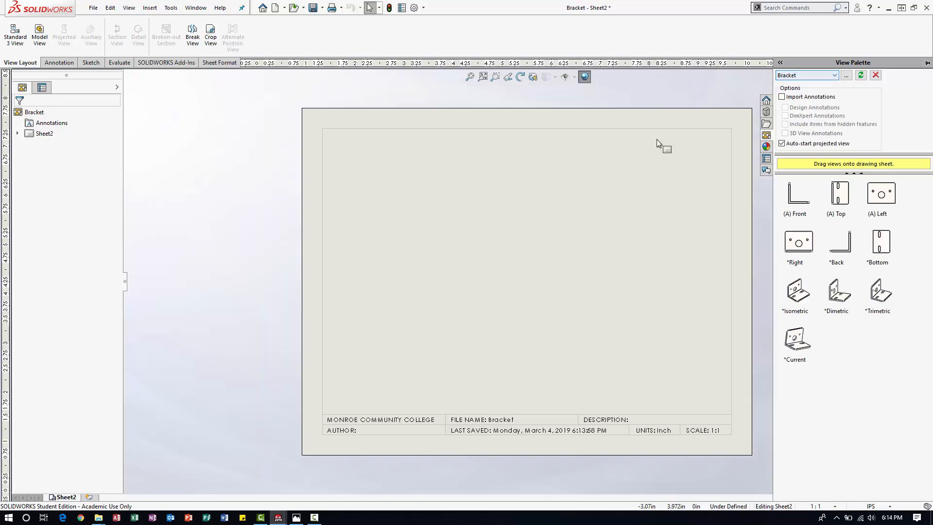
{"action": "scroll", "coordinate": [562, 287], "scroll_direction": "down", "scroll_amount": 1}
{"action": "scroll", "coordinate": [562, 287], "scroll_direction": "down", "scroll_amount": 1}
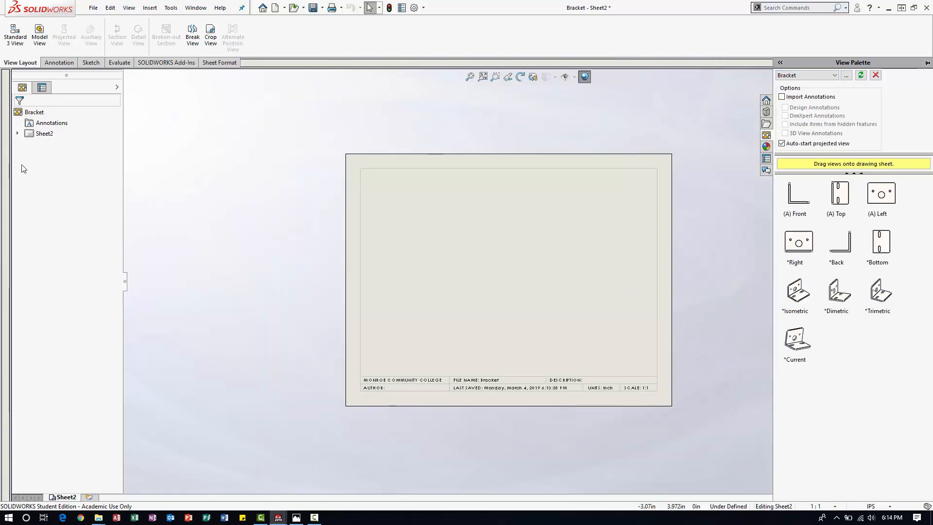
{"action": "scroll", "coordinate": [493, 307], "scroll_direction": "down", "scroll_amount": 1}
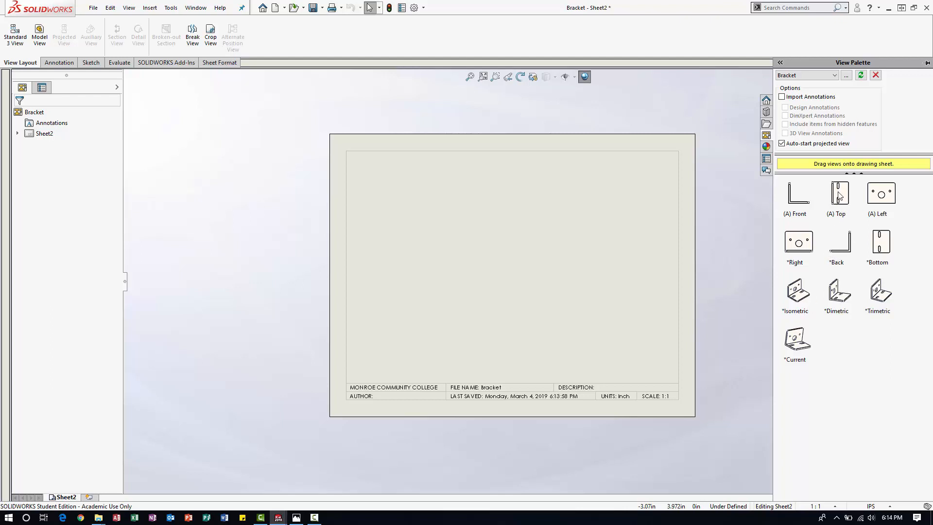
Try placing the bracket's Top view on the sheet without projected views, and delete the placed view.
{"action": "left_click_drag", "start_coordinate": [840, 194], "coordinate": [591, 220]}
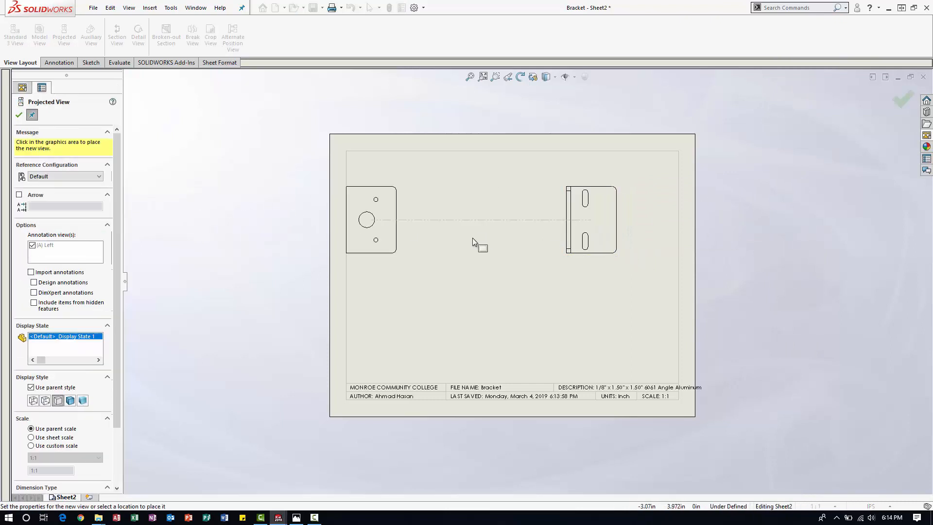
{"action": "key", "text": "Escape"}
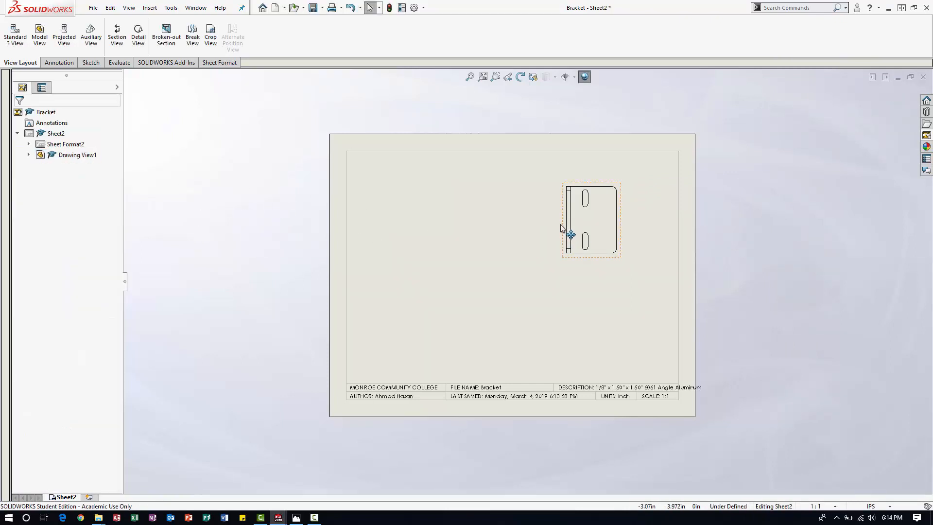
{"action": "left_click", "coordinate": [562, 228]}
{"action": "key", "text": "Delete"}
{"action": "key", "text": "Return"}
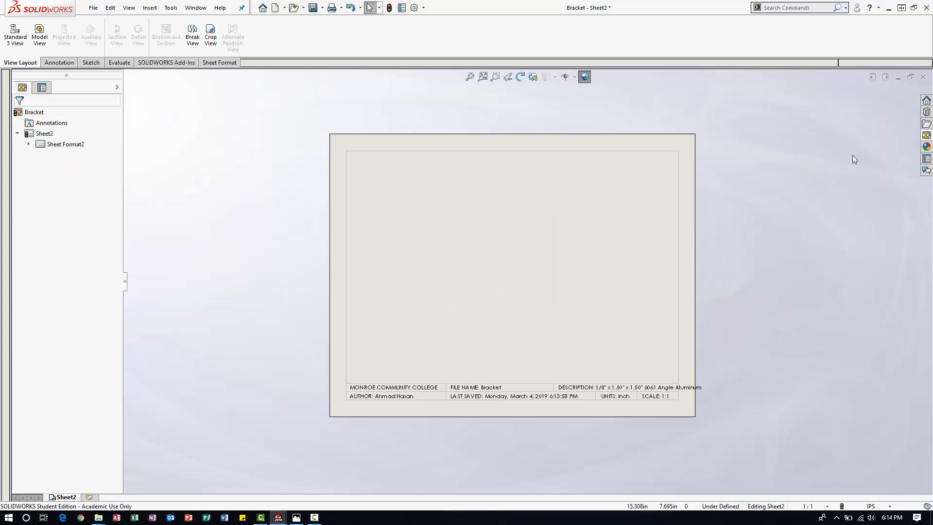
Place the bracket's Right view in the lower part of the sheet and project the slotted Top view directly above it.
{"action": "left_click", "coordinate": [927, 135]}
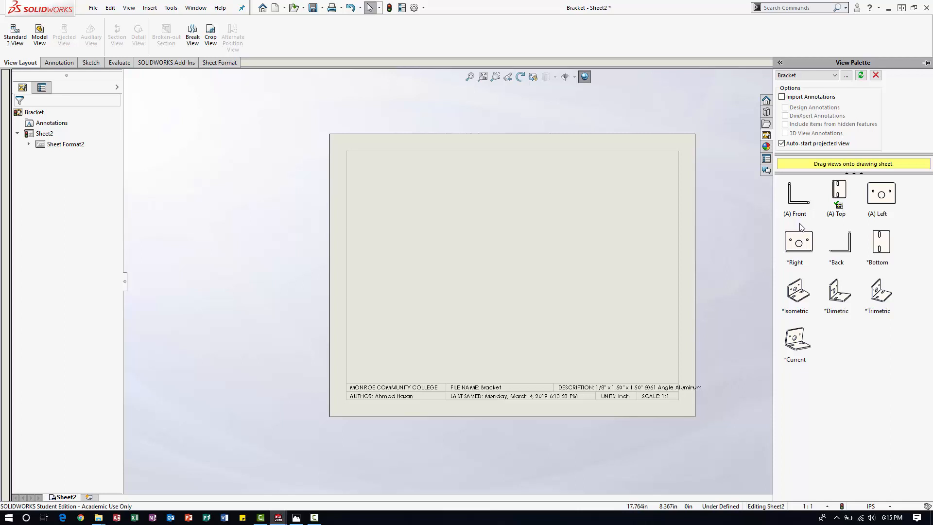
{"action": "mouse_move", "coordinate": [804, 249]}
{"action": "left_mouse_down"}
{"action": "mouse_move", "coordinate": [724, 278]}
{"action": "mouse_move", "coordinate": [431, 305]}
{"action": "left_mouse_up"}
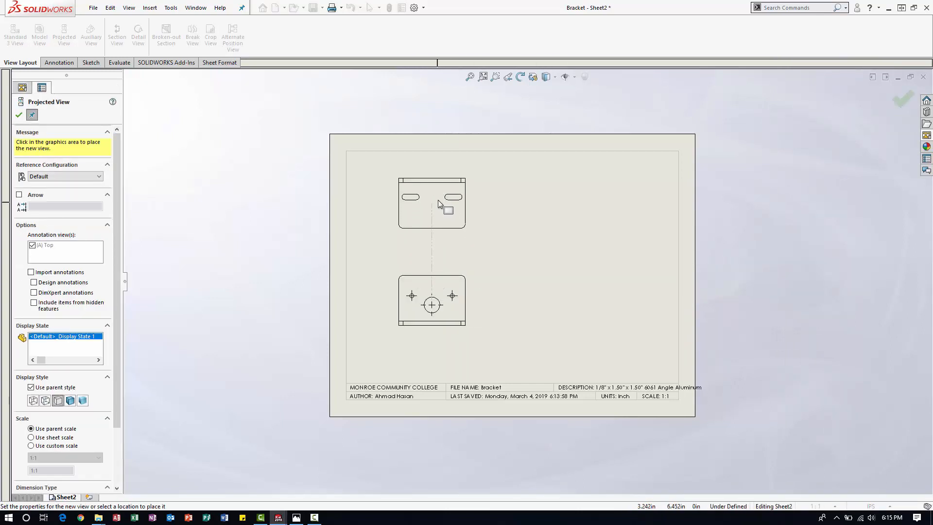
{"action": "left_click", "coordinate": [439, 201]}
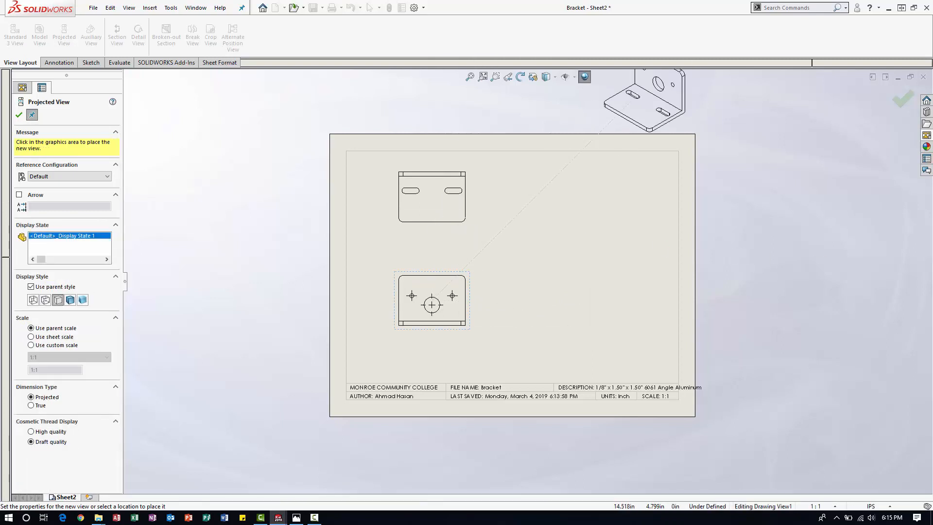
{"action": "key", "text": "Escape"}
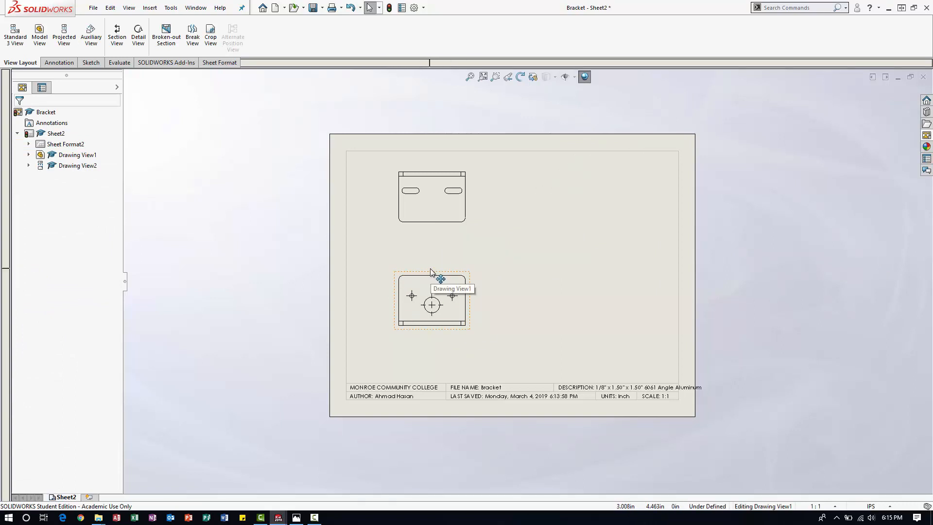
Delete the lower parent view with the round holes and shift the remaining slotted view toward the sheet's horizontal center.
{"action": "left_click", "coordinate": [430, 268]}
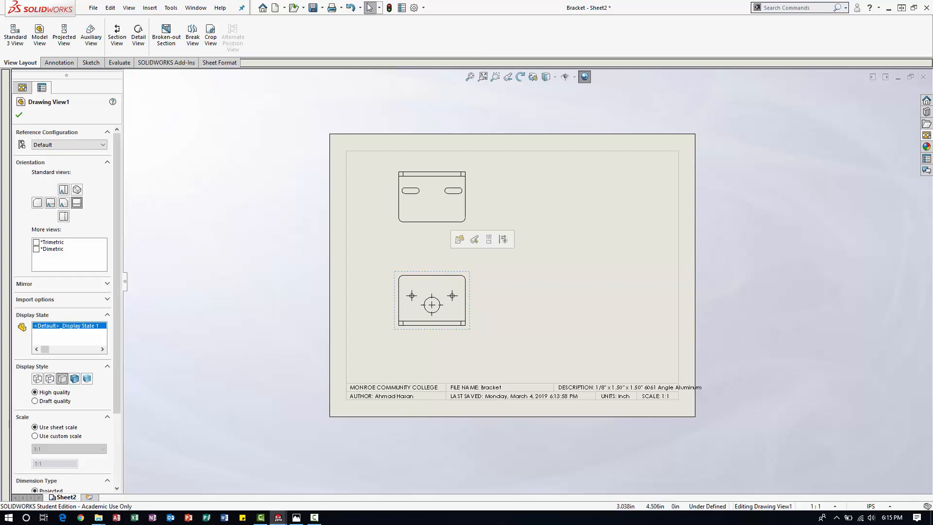
{"action": "key", "text": "Delete"}
{"action": "key", "text": "Return"}
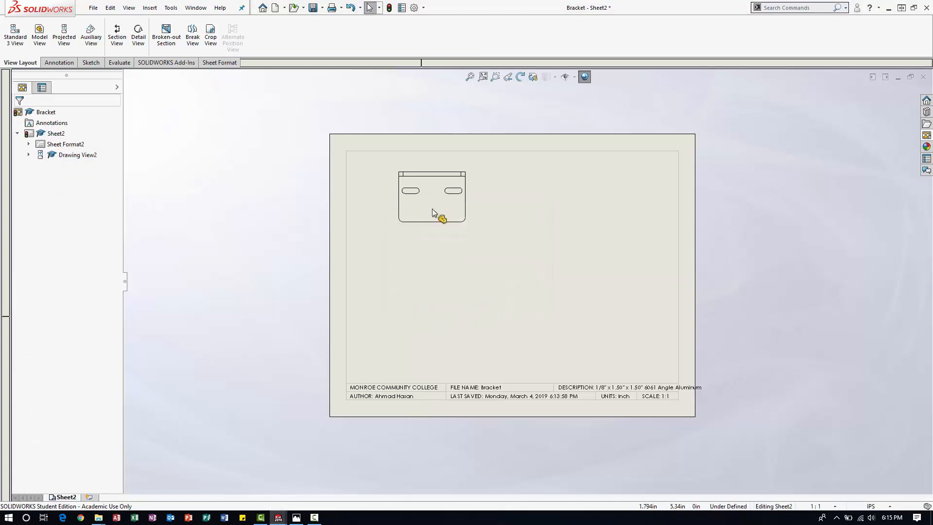
{"action": "mouse_move", "coordinate": [469, 193]}
{"action": "left_mouse_down"}
{"action": "mouse_move", "coordinate": [545, 208]}
{"action": "mouse_move", "coordinate": [604, 200]}
{"action": "mouse_move", "coordinate": [555, 197]}
{"action": "left_mouse_up"}
{"action": "left_click", "coordinate": [458, 308]}
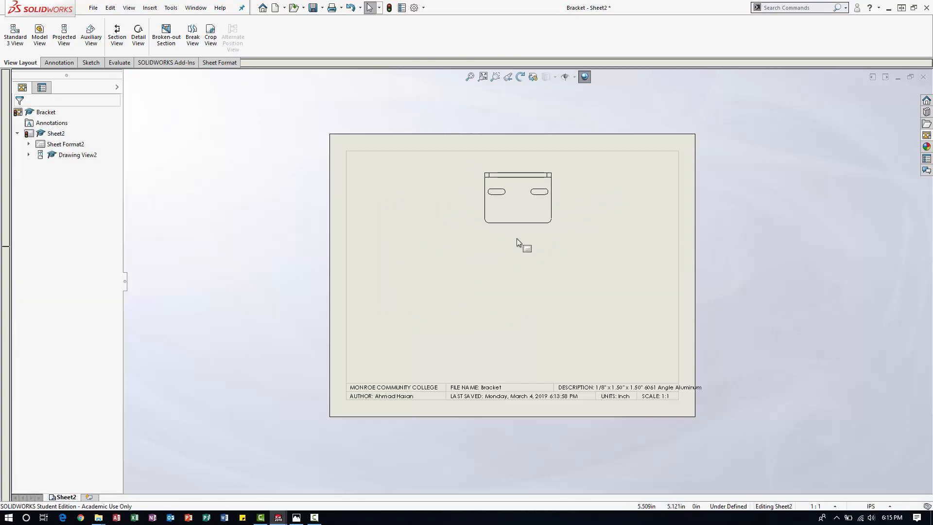
Try projecting the face with the round holes above the slotted view, and delete that projected view.
{"action": "left_click", "coordinate": [518, 230]}
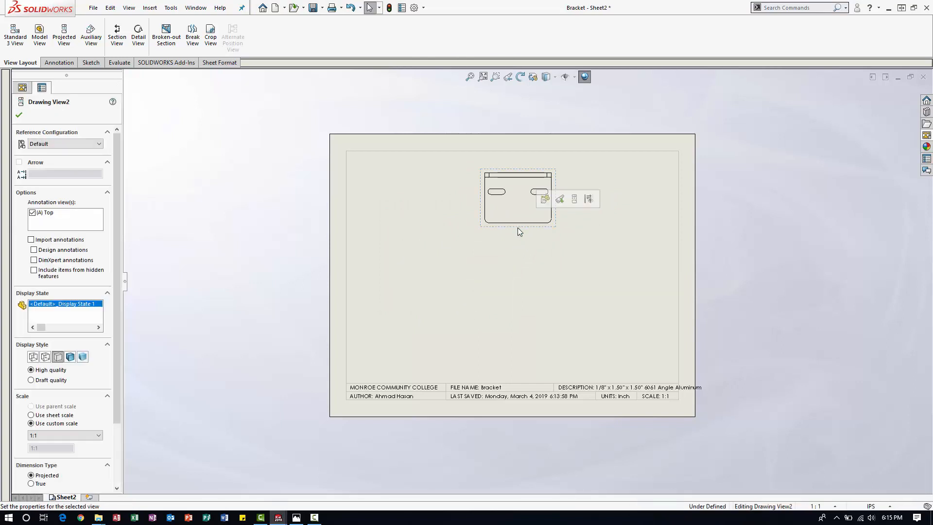
{"action": "left_click", "coordinate": [573, 203]}
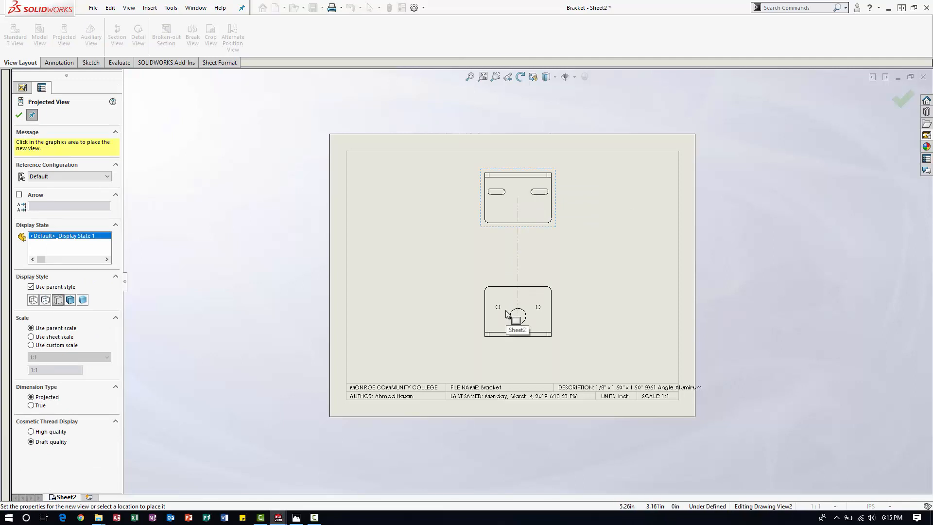
{"action": "left_click", "coordinate": [507, 262]}
{"action": "left_click", "coordinate": [521, 119]}
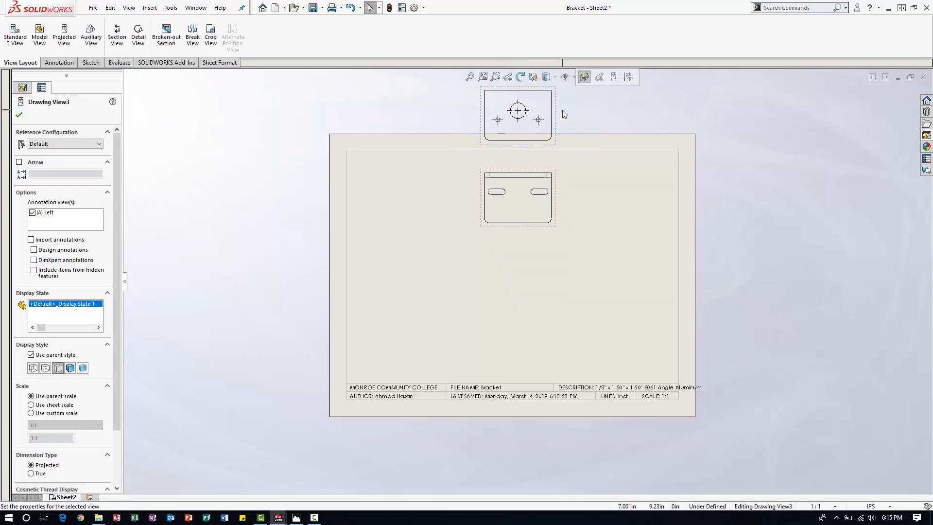
{"action": "key", "text": "Delete"}
Move the slotted view down to about the middle of the sheet.
{"action": "left_click", "coordinate": [537, 224]}
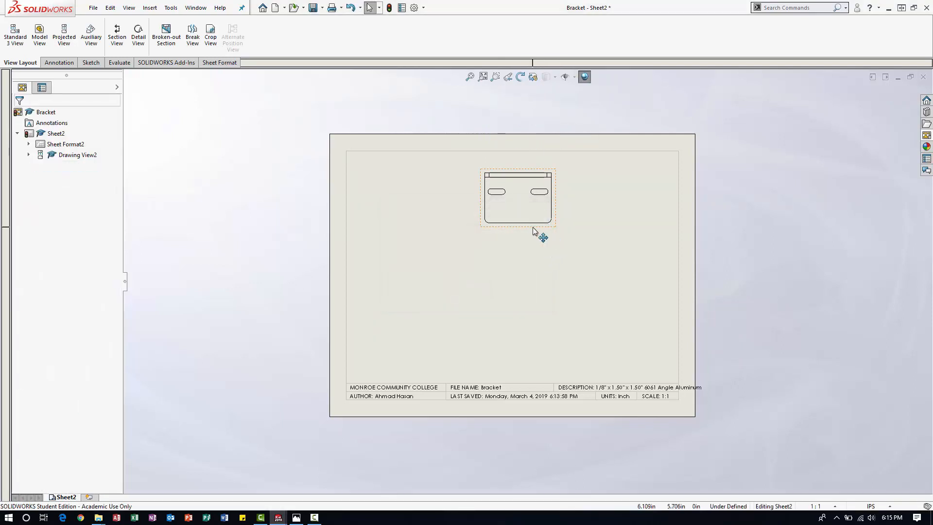
{"action": "left_click_drag", "start_coordinate": [524, 295], "coordinate": [522, 296]}
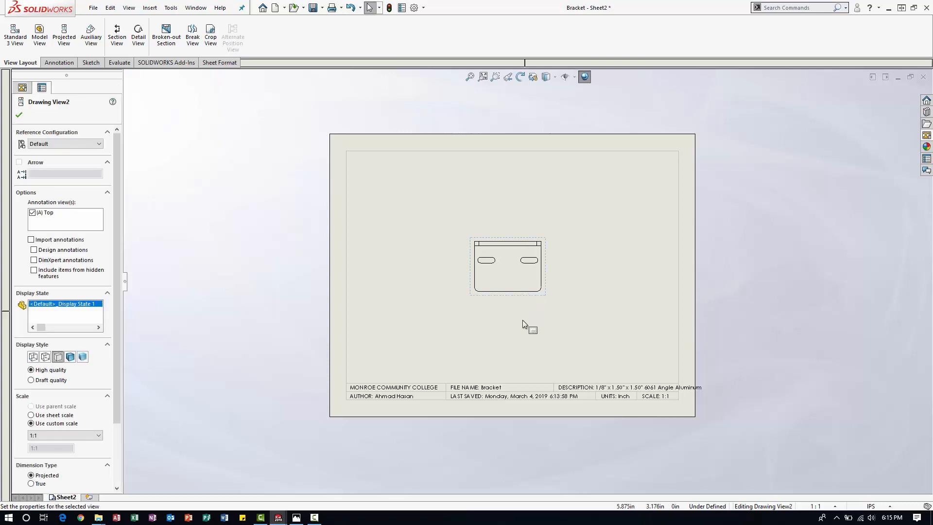
{"action": "left_click", "coordinate": [523, 320]}
{"action": "left_click", "coordinate": [519, 298]}
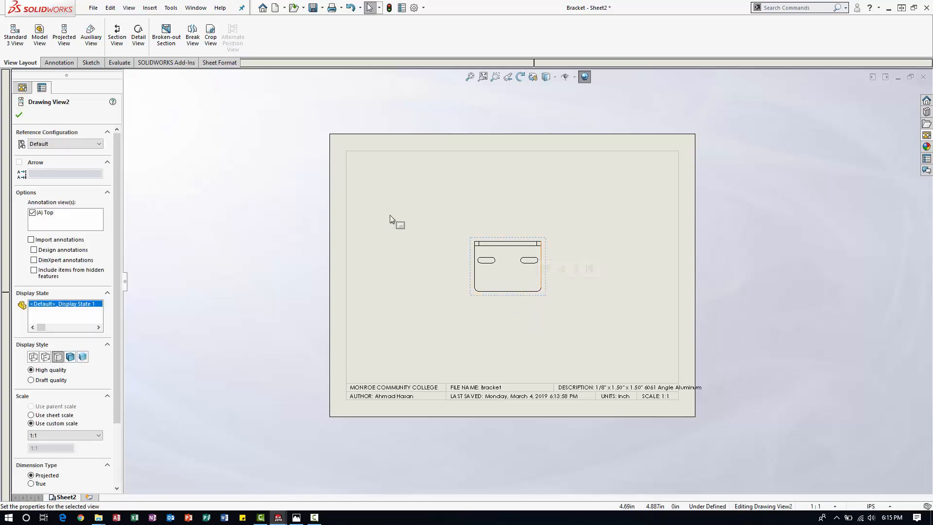
Project the face with the round holes from the slotted view and place it directly above that view.
{"action": "left_click", "coordinate": [530, 322]}
{"action": "left_click", "coordinate": [518, 291]}
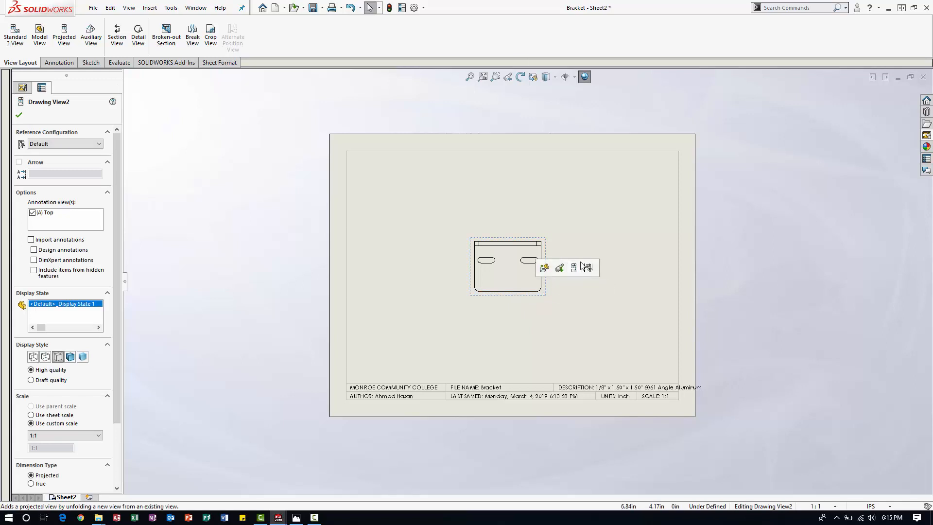
{"action": "left_click", "coordinate": [561, 227]}
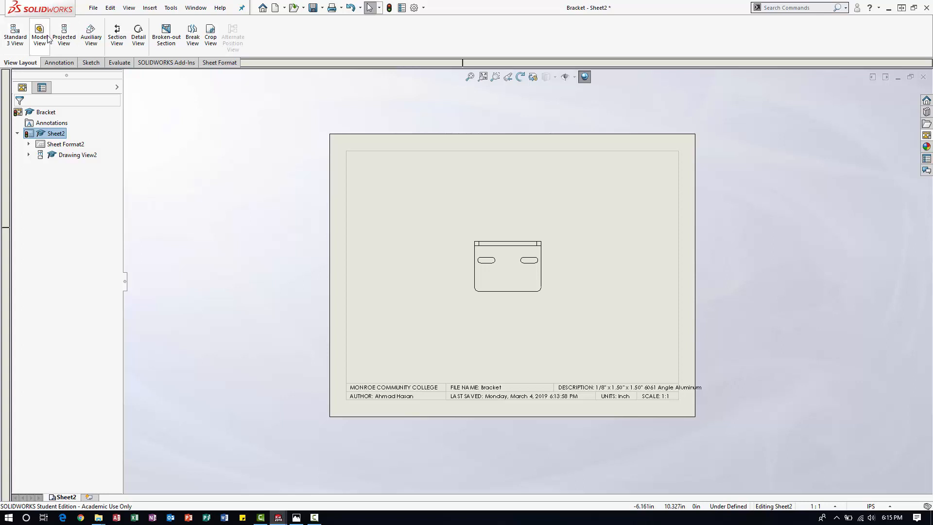
{"action": "left_click", "coordinate": [493, 292]}
{"action": "left_click", "coordinate": [64, 37]}
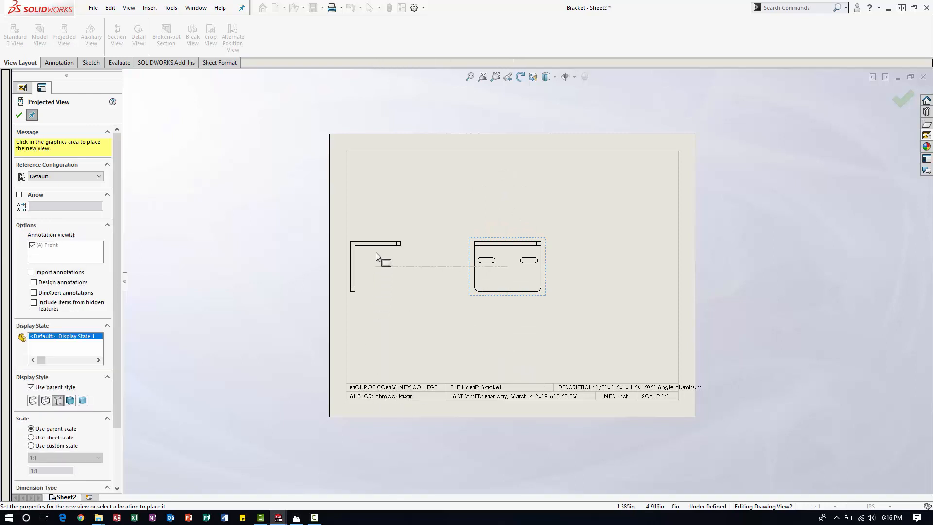
{"action": "left_click", "coordinate": [503, 220]}
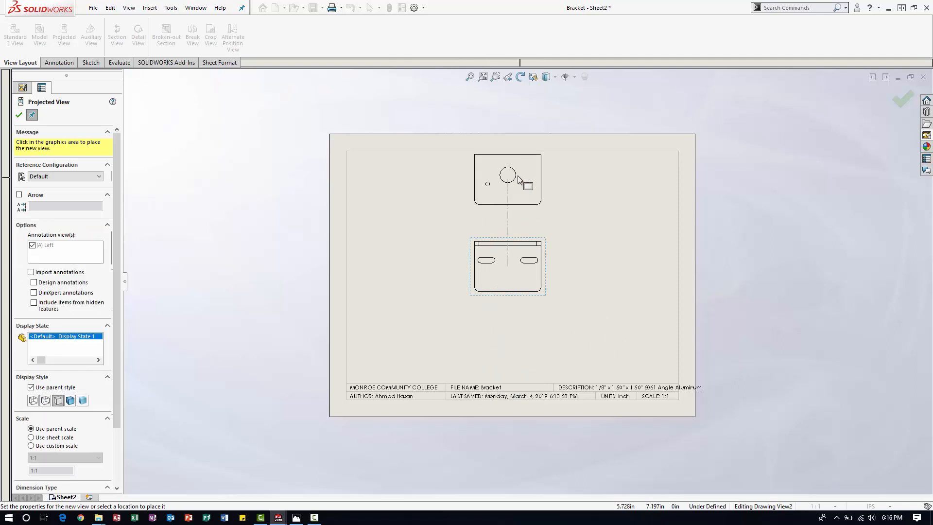
{"action": "left_click", "coordinate": [518, 181]}
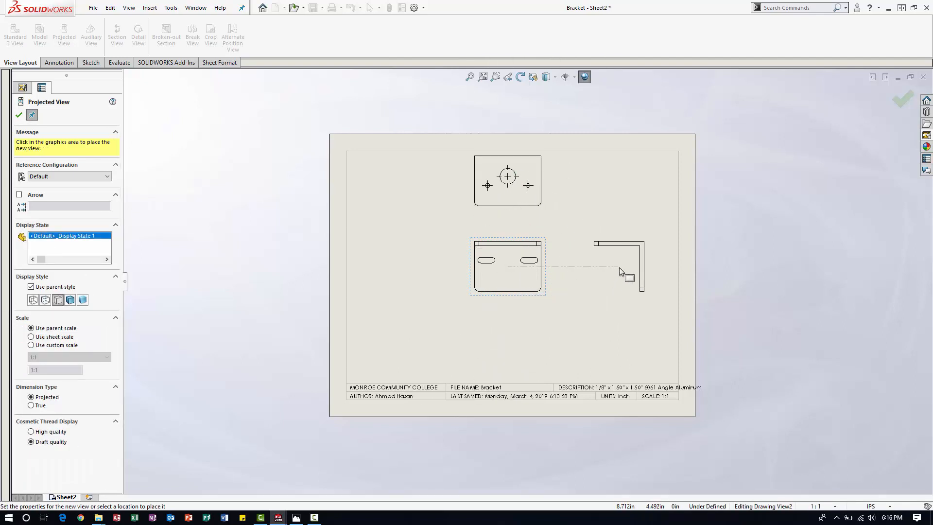
{"action": "key", "text": "Escape"}
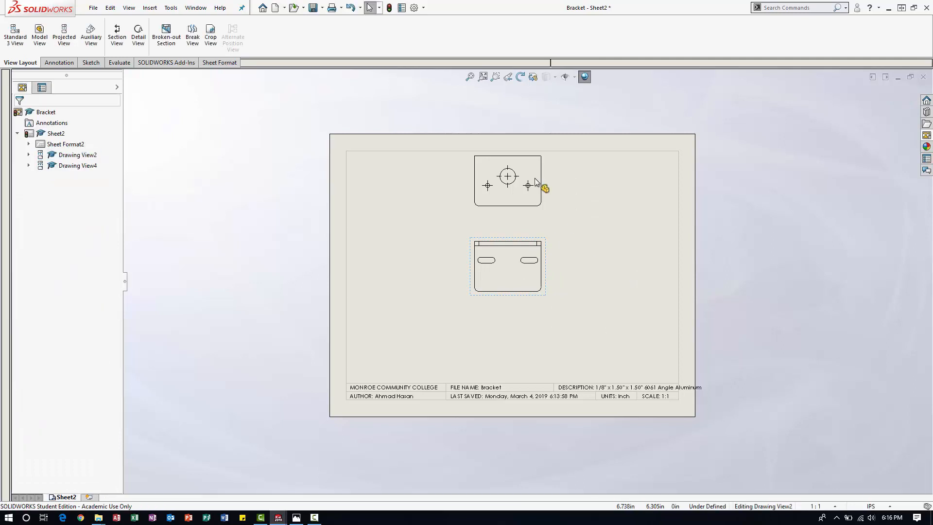
Move the round-hole view below the slotted view and shift the aligned pair slightly right of the sheet's center, with the slotted view higher up.
{"action": "mouse_move", "coordinate": [548, 180]}
{"action": "left_mouse_down"}
{"action": "mouse_move", "coordinate": [556, 337]}
{"action": "mouse_move", "coordinate": [548, 188]}
{"action": "mouse_move", "coordinate": [545, 324]}
{"action": "left_mouse_up"}
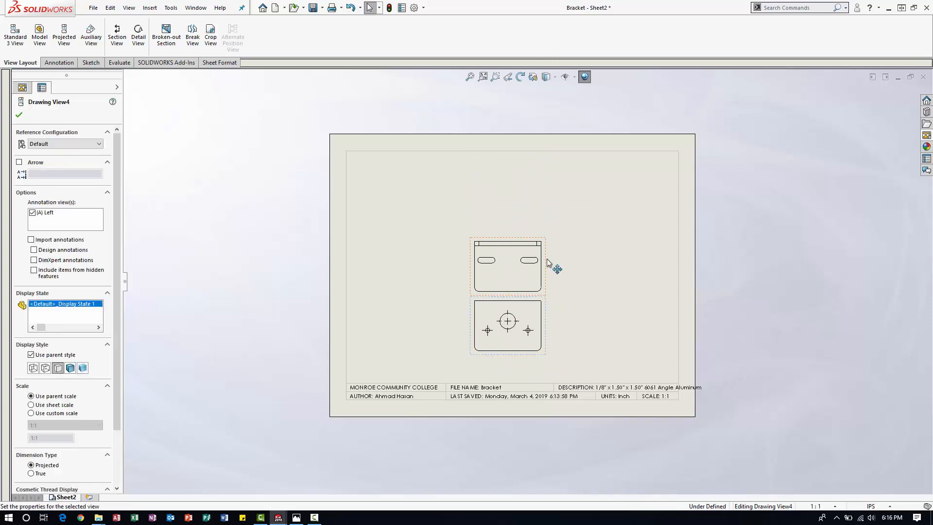
{"action": "left_click_drag", "start_coordinate": [546, 242], "coordinate": [539, 217]}
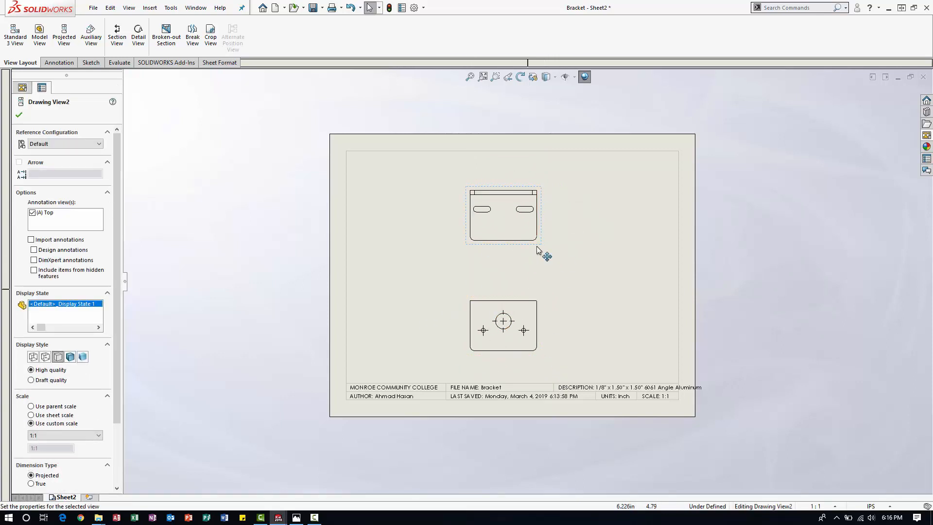
{"action": "mouse_move", "coordinate": [531, 247]}
{"action": "left_mouse_down"}
{"action": "mouse_move", "coordinate": [654, 244]}
{"action": "mouse_move", "coordinate": [502, 249]}
{"action": "mouse_move", "coordinate": [500, 257]}
{"action": "mouse_move", "coordinate": [587, 254]}
{"action": "mouse_move", "coordinate": [576, 252]}
{"action": "left_mouse_up"}
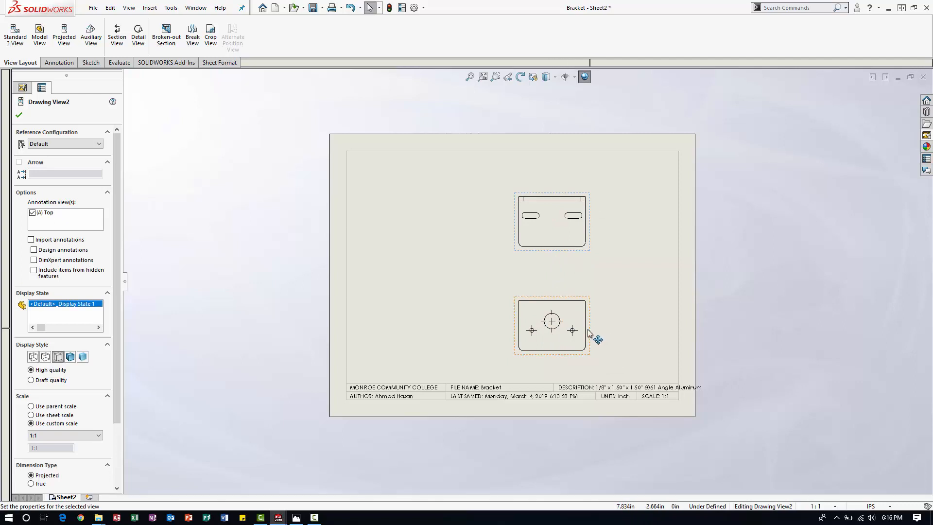
{"action": "left_click_drag", "start_coordinate": [588, 330], "coordinate": [531, 334]}
{"action": "left_click", "coordinate": [509, 270]}
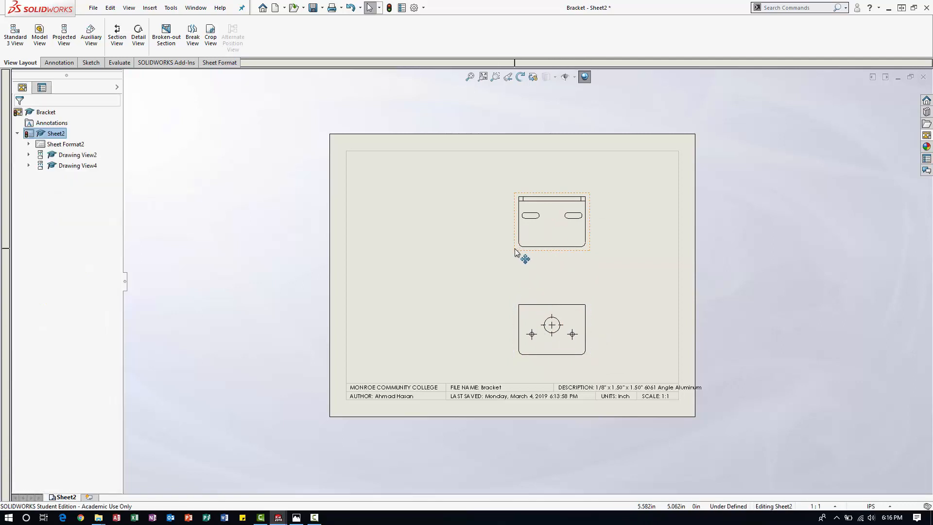
{"action": "mouse_move", "coordinate": [523, 256]}
{"action": "left_mouse_down"}
{"action": "mouse_move", "coordinate": [457, 246]}
{"action": "mouse_move", "coordinate": [500, 241]}
{"action": "left_mouse_up"}
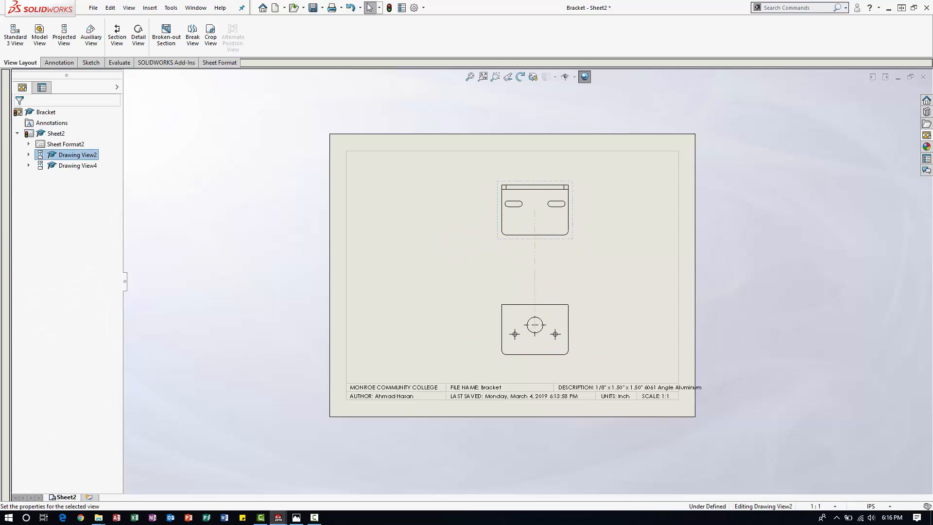
Break the alignment of the round-hole view and move it to the lower left area of the sheet.
{"action": "left_click", "coordinate": [546, 300]}
{"action": "left_click", "coordinate": [536, 304]}
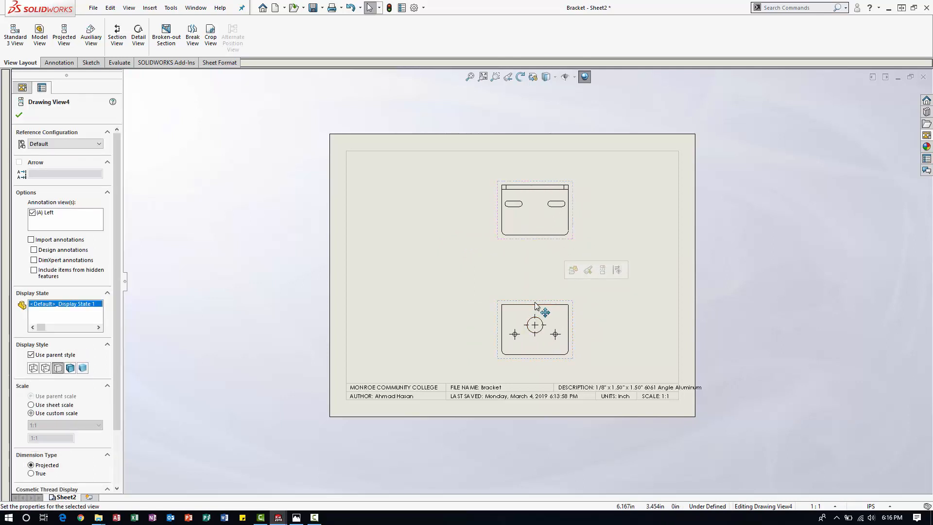
{"action": "left_click", "coordinate": [488, 294]}
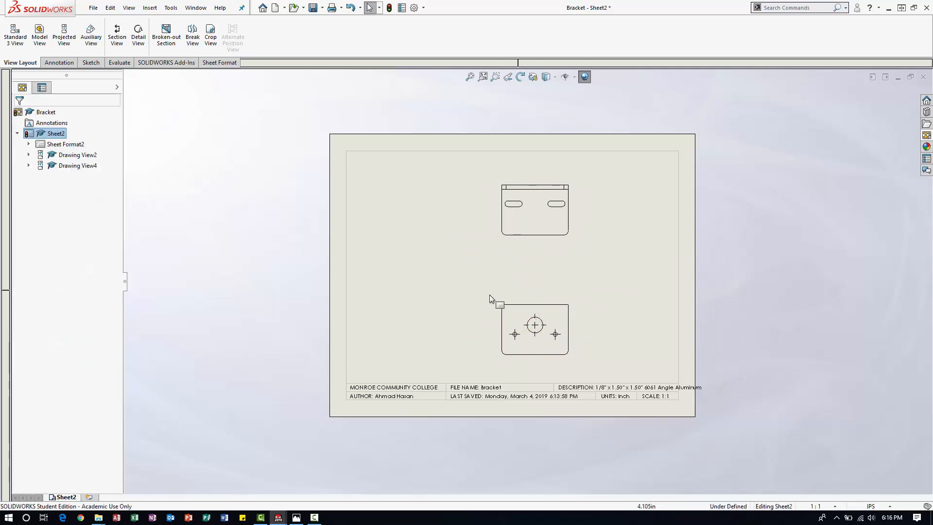
{"action": "left_click", "coordinate": [543, 305]}
{"action": "right_click", "coordinate": [543, 305]}
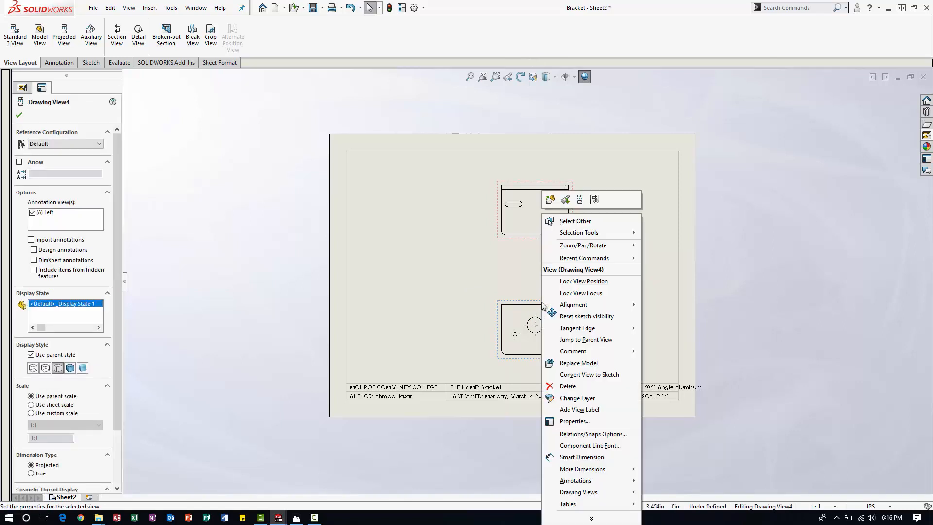
{"action": "mouse_move", "coordinate": [596, 309]}
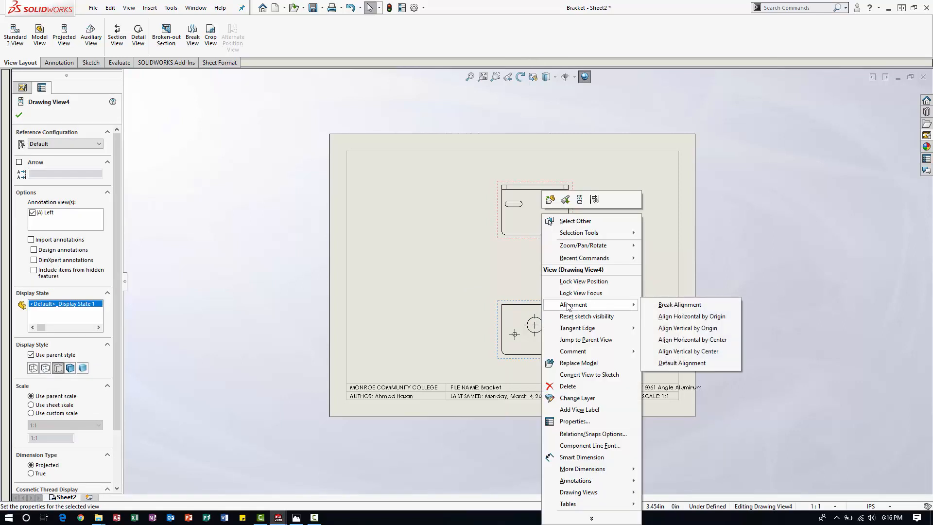
{"action": "left_click", "coordinate": [679, 304]}
{"action": "mouse_move", "coordinate": [537, 323]}
{"action": "left_mouse_down"}
{"action": "mouse_move", "coordinate": [458, 321]}
{"action": "mouse_move", "coordinate": [599, 140]}
{"action": "mouse_move", "coordinate": [430, 309]}
{"action": "mouse_move", "coordinate": [420, 194]}
{"action": "mouse_move", "coordinate": [432, 291]}
{"action": "mouse_move", "coordinate": [421, 304]}
{"action": "left_mouse_up"}
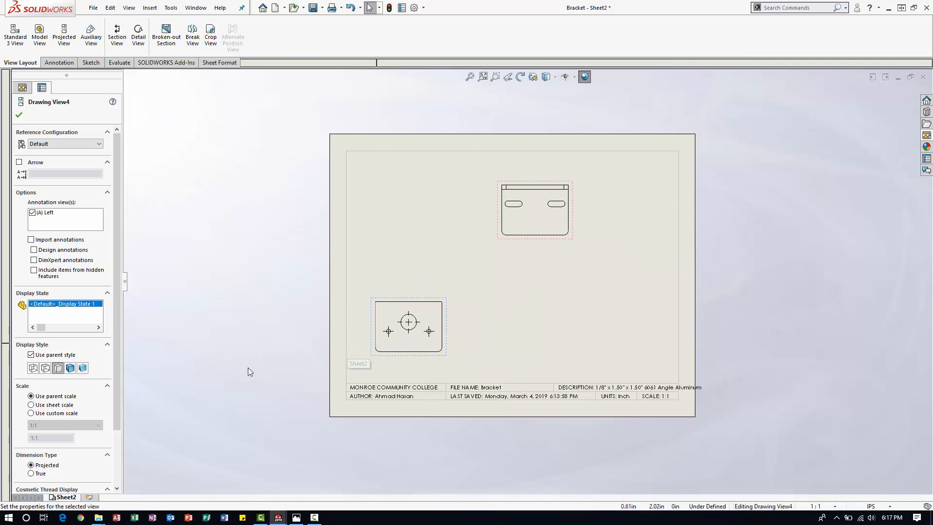
Show hidden lines in the round-hole view and nudge it slightly up and to the right.
{"action": "left_click", "coordinate": [46, 370]}
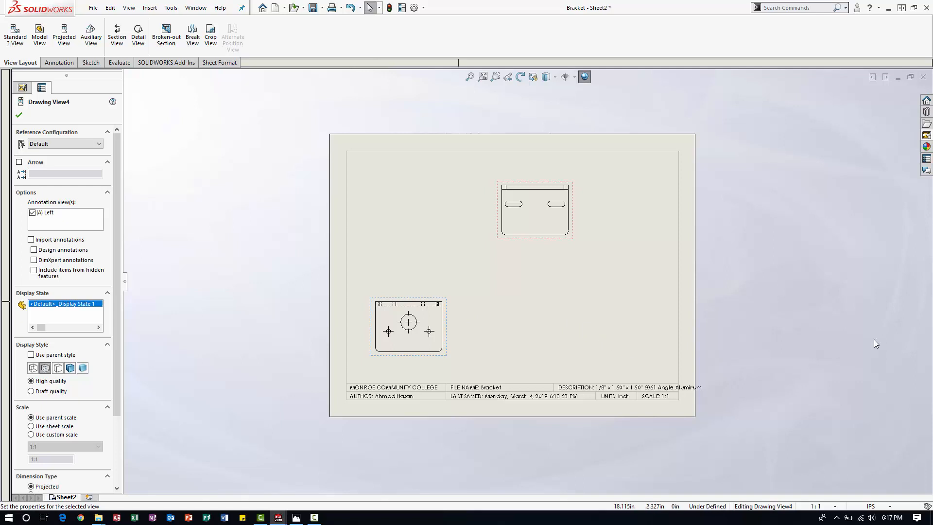
{"action": "left_click_drag", "start_coordinate": [427, 300], "coordinate": [437, 290]}
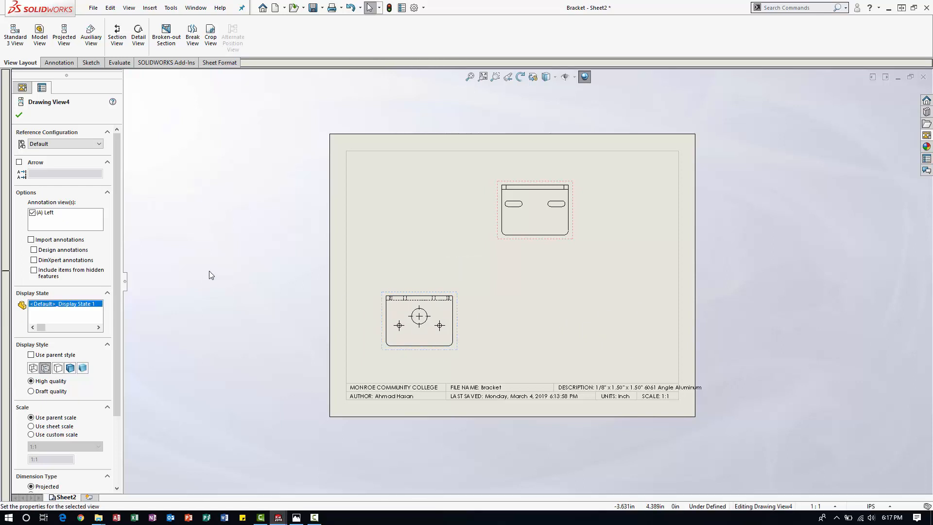
{"action": "left_click", "coordinate": [503, 263]}
Project the L-shaped side view to the right of the round-hole view.
{"action": "left_click", "coordinate": [459, 314]}
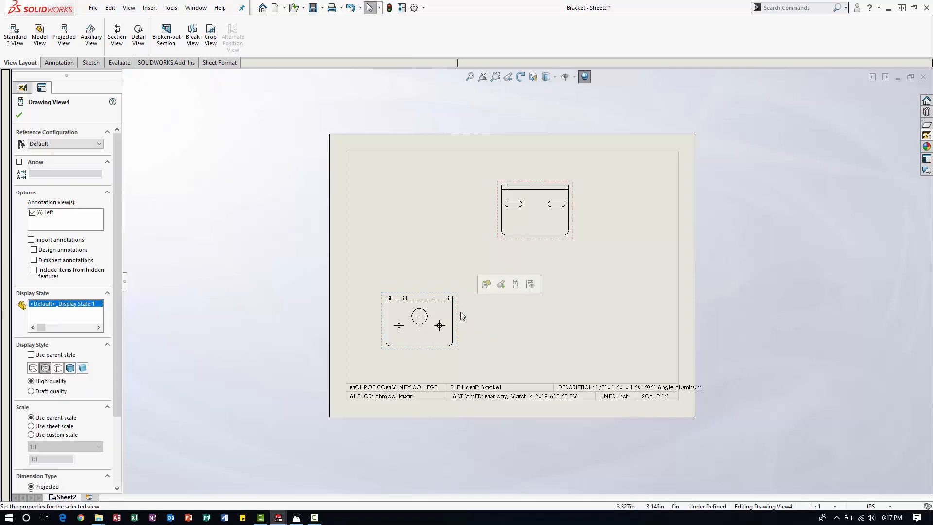
{"action": "left_click", "coordinate": [516, 284]}
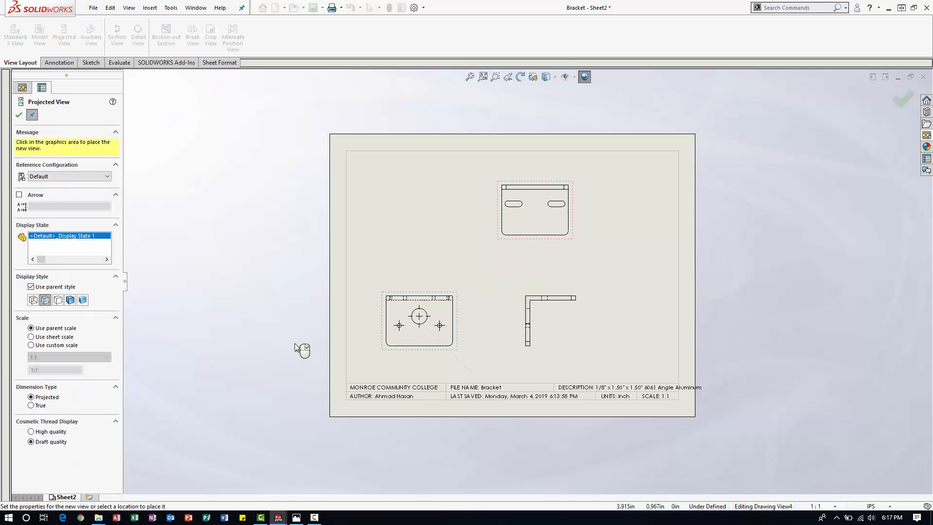
{"action": "left_click", "coordinate": [19, 116]}
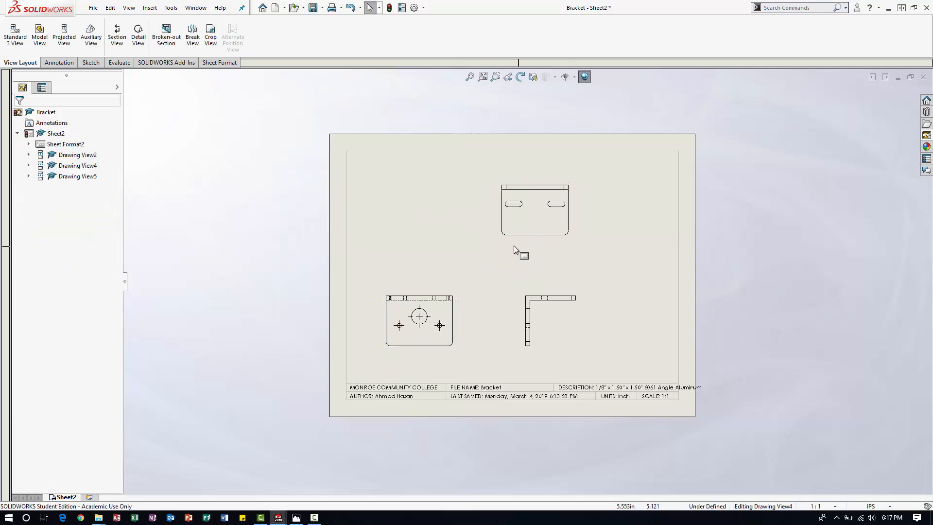
Position the slotted view roughly above the L-shaped side view and raise the round-hole view slightly.
{"action": "mouse_move", "coordinate": [508, 243]}
{"action": "left_mouse_down"}
{"action": "mouse_move", "coordinate": [408, 243]}
{"action": "mouse_move", "coordinate": [544, 236]}
{"action": "left_mouse_up"}
{"action": "left_click_drag", "start_coordinate": [457, 310], "coordinate": [455, 310]}
{"action": "left_click", "coordinate": [528, 315]}
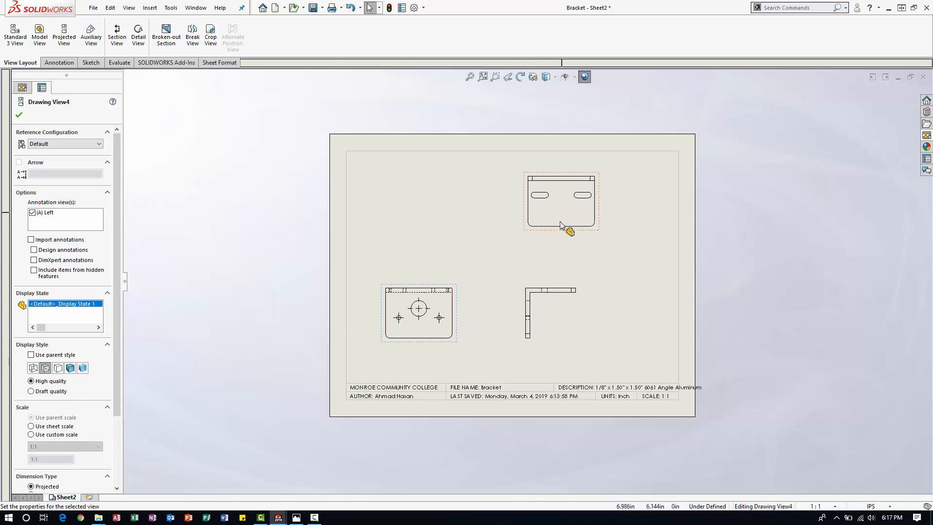
{"action": "mouse_move", "coordinate": [533, 233]}
{"action": "left_mouse_down"}
{"action": "mouse_move", "coordinate": [488, 229]}
{"action": "mouse_move", "coordinate": [570, 229]}
{"action": "mouse_move", "coordinate": [482, 222]}
{"action": "mouse_move", "coordinate": [528, 234]}
{"action": "left_mouse_up"}
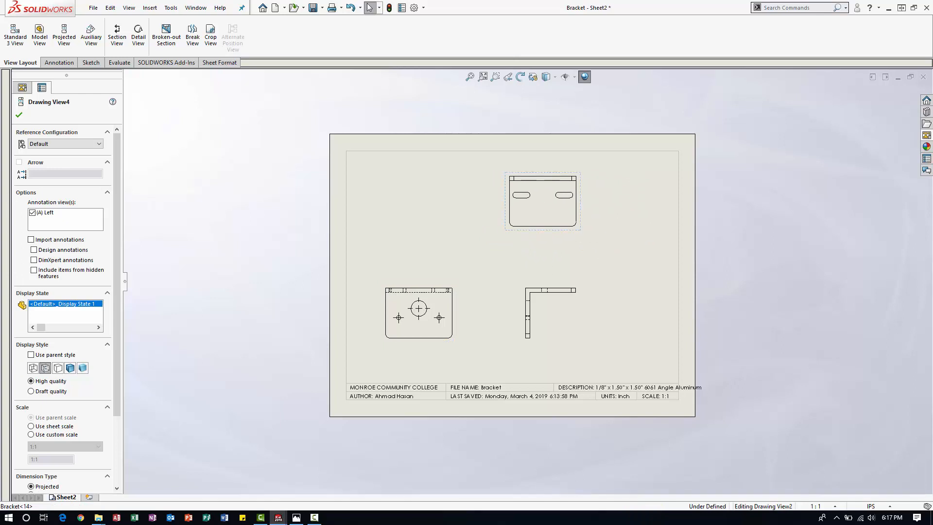
Align the L-shaped side view vertically by center with the slotted view above it.
{"action": "left_click", "coordinate": [498, 293]}
{"action": "left_click", "coordinate": [537, 231]}
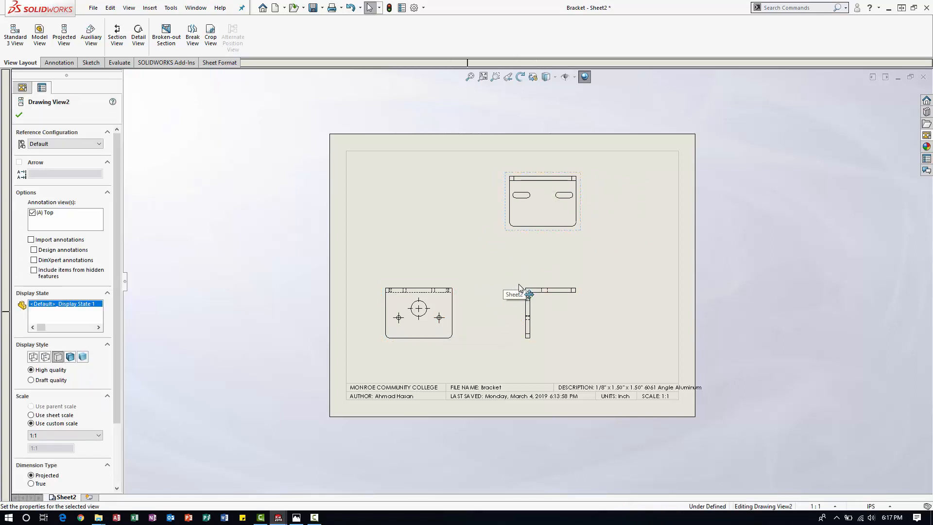
{"action": "left_click", "coordinate": [534, 287], "text": "ctrl"}
{"action": "right_click", "coordinate": [530, 286]}
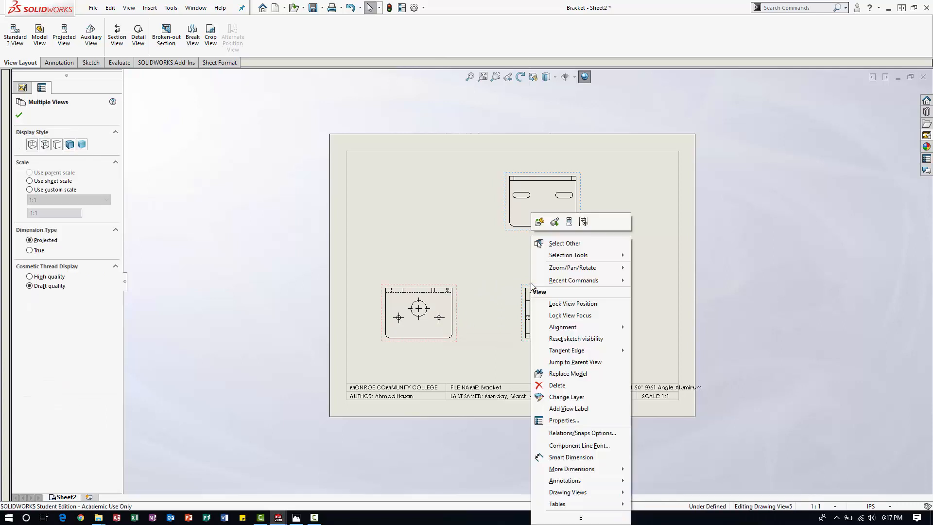
{"action": "mouse_move", "coordinate": [562, 331]}
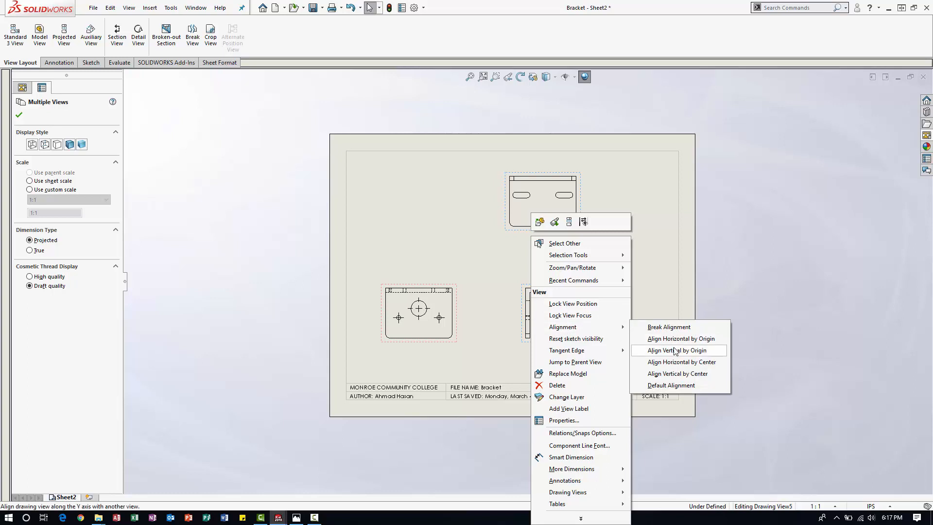
{"action": "left_click", "coordinate": [680, 374]}
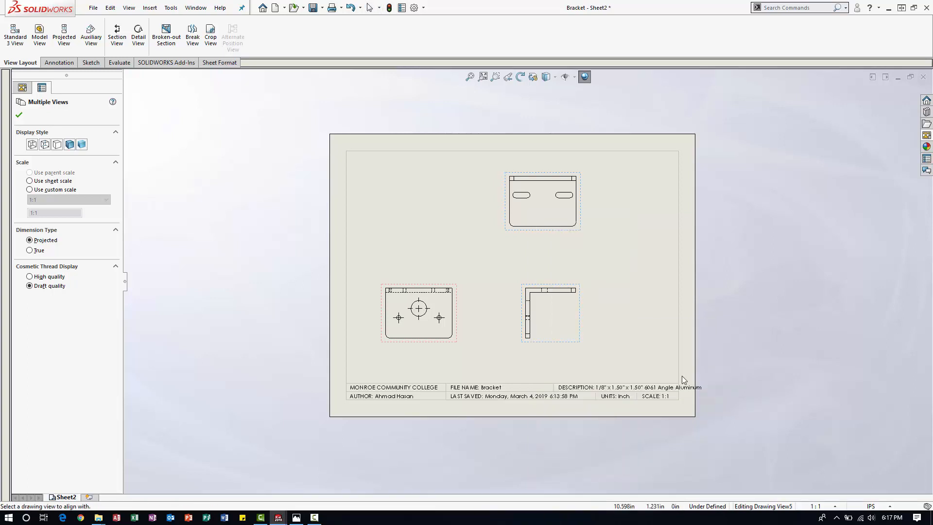
{"action": "left_click", "coordinate": [546, 299]}
{"action": "left_click", "coordinate": [526, 264]}
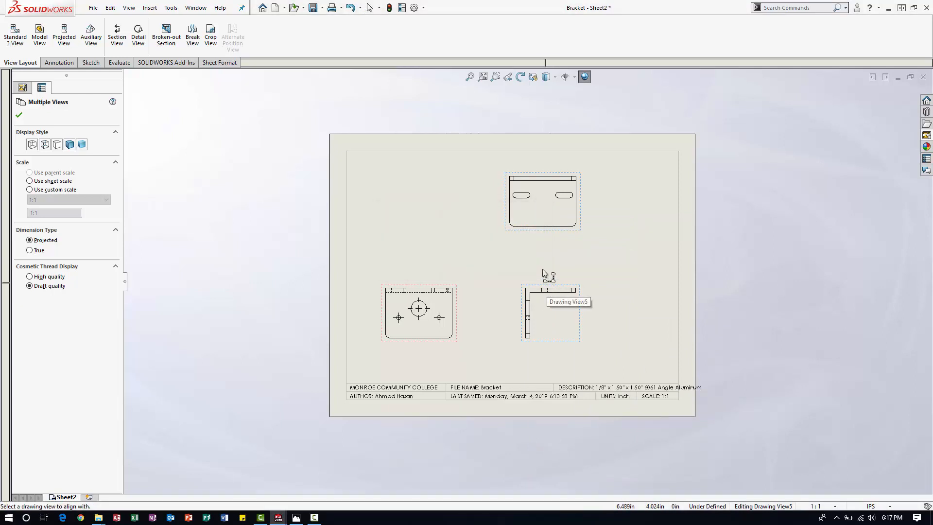
{"action": "left_click", "coordinate": [539, 227]}
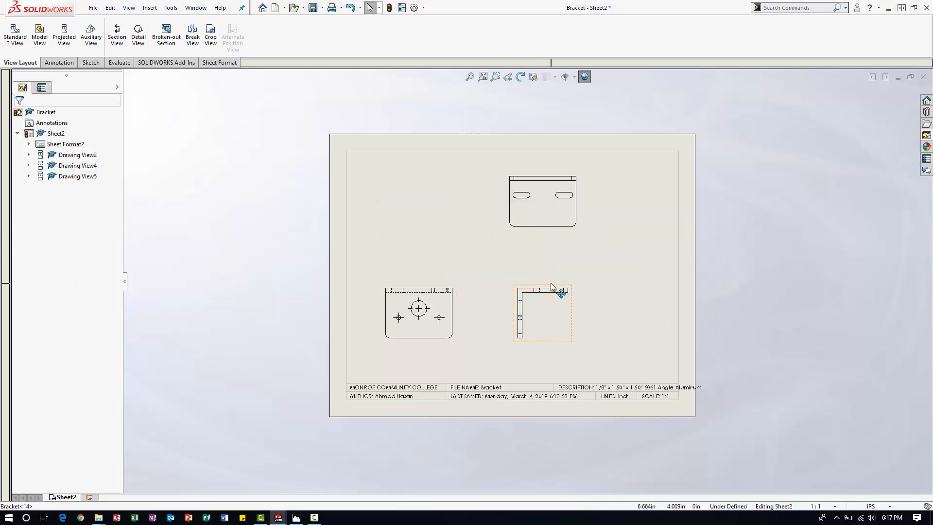
Raise the L-shaped side view slightly and shift the slotted view a little to the right along with it.
{"action": "mouse_move", "coordinate": [550, 283]}
{"action": "left_mouse_down"}
{"action": "mouse_move", "coordinate": [613, 281]}
{"action": "mouse_move", "coordinate": [564, 293]}
{"action": "mouse_move", "coordinate": [561, 280]}
{"action": "left_mouse_up"}
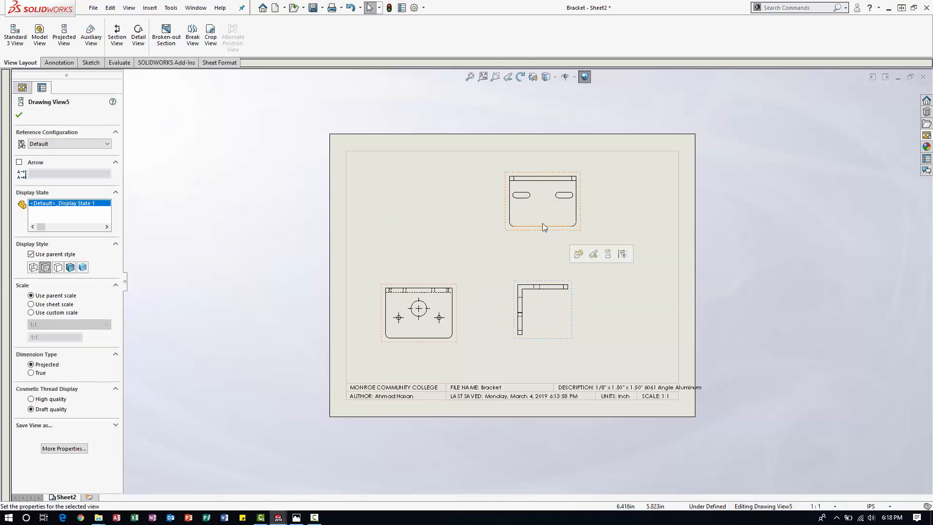
{"action": "left_click", "coordinate": [541, 231]}
{"action": "mouse_move", "coordinate": [536, 230]}
{"action": "left_mouse_down"}
{"action": "mouse_move", "coordinate": [475, 231]}
{"action": "mouse_move", "coordinate": [579, 235]}
{"action": "mouse_move", "coordinate": [488, 232]}
{"action": "mouse_move", "coordinate": [550, 229]}
{"action": "mouse_move", "coordinate": [496, 231]}
{"action": "mouse_move", "coordinate": [539, 225]}
{"action": "mouse_move", "coordinate": [498, 232]}
{"action": "mouse_move", "coordinate": [542, 235]}
{"action": "mouse_move", "coordinate": [543, 226]}
{"action": "mouse_move", "coordinate": [557, 241]}
{"action": "mouse_move", "coordinate": [562, 427]}
{"action": "mouse_move", "coordinate": [556, 236]}
{"action": "left_mouse_up"}
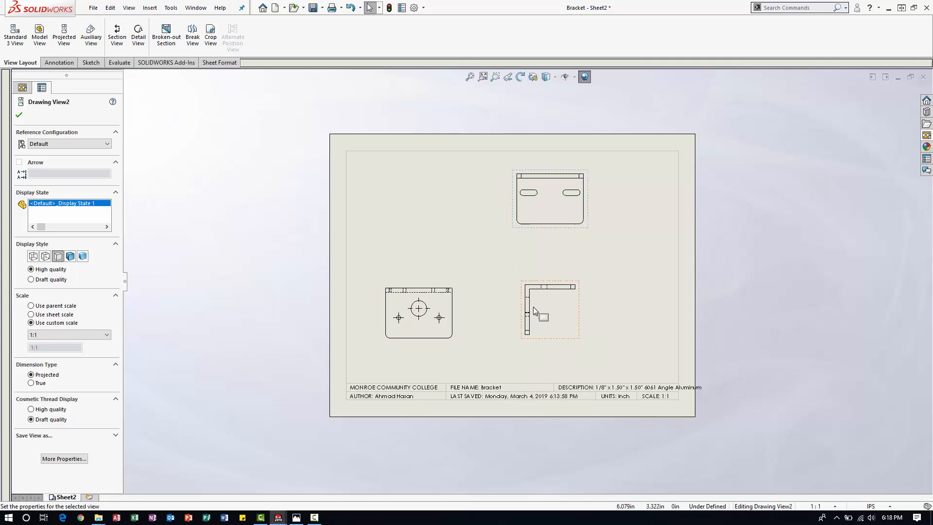
Shift the round-hole and L-shaped side views slightly down together, and lower the slotted view toward them.
{"action": "left_click", "coordinate": [462, 315]}
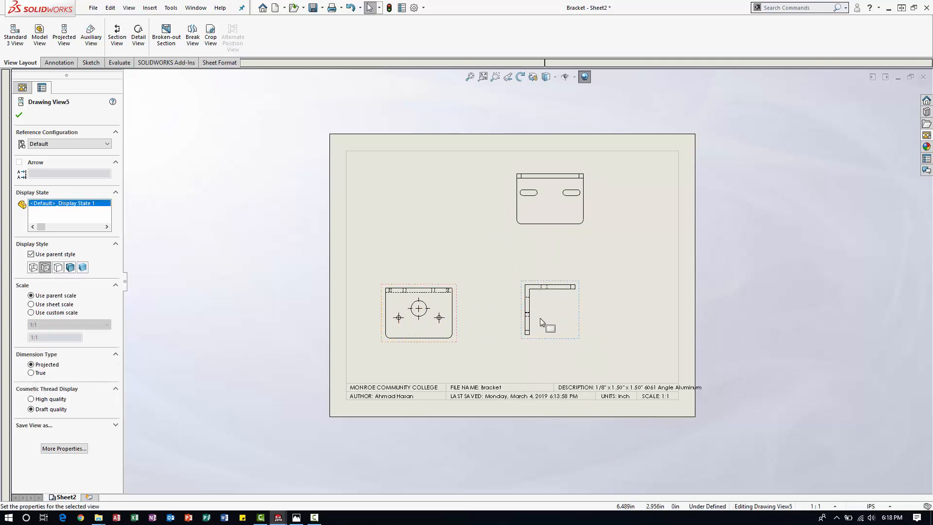
{"action": "left_click", "coordinate": [457, 316], "text": "ctrl"}
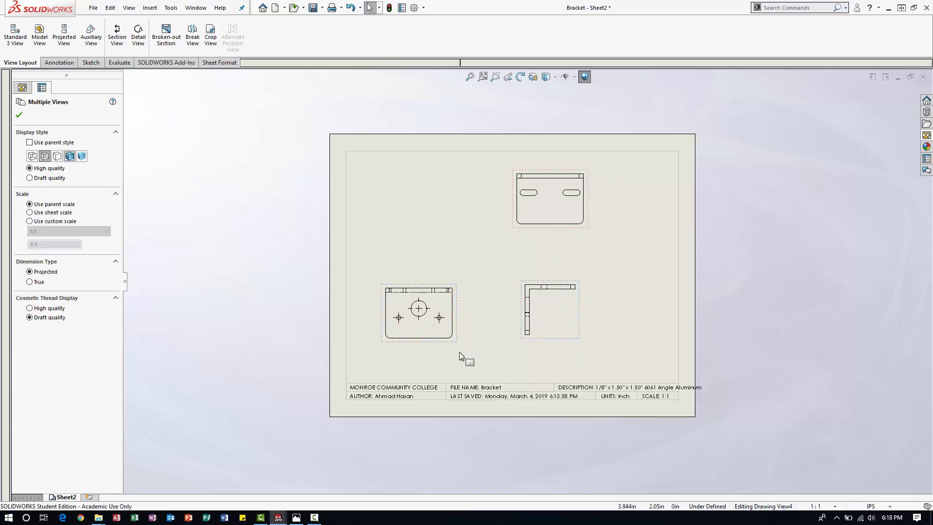
{"action": "mouse_move", "coordinate": [457, 319]}
{"action": "left_mouse_down"}
{"action": "mouse_move", "coordinate": [459, 306]}
{"action": "mouse_move", "coordinate": [462, 323]}
{"action": "left_mouse_up"}
{"action": "left_click", "coordinate": [511, 247]}
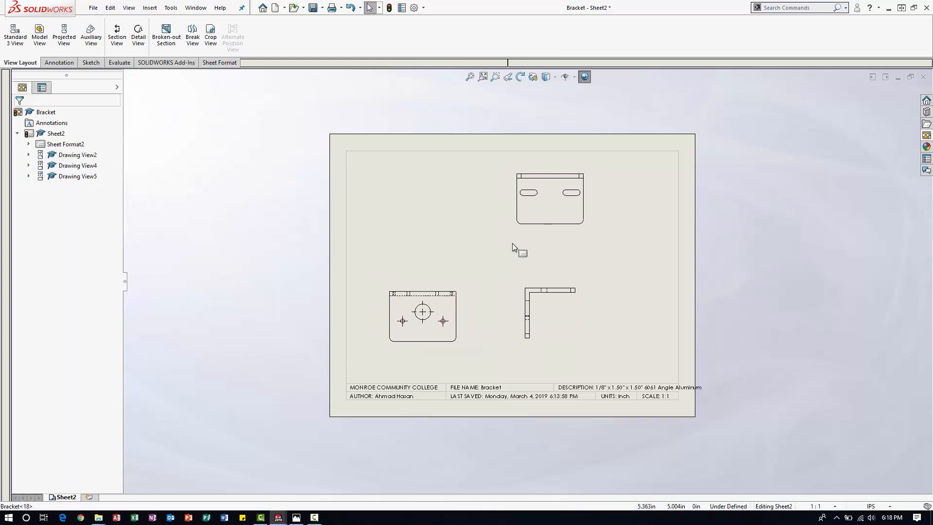
{"action": "left_click_drag", "start_coordinate": [519, 229], "coordinate": [515, 247]}
{"action": "left_click", "coordinate": [455, 270]}
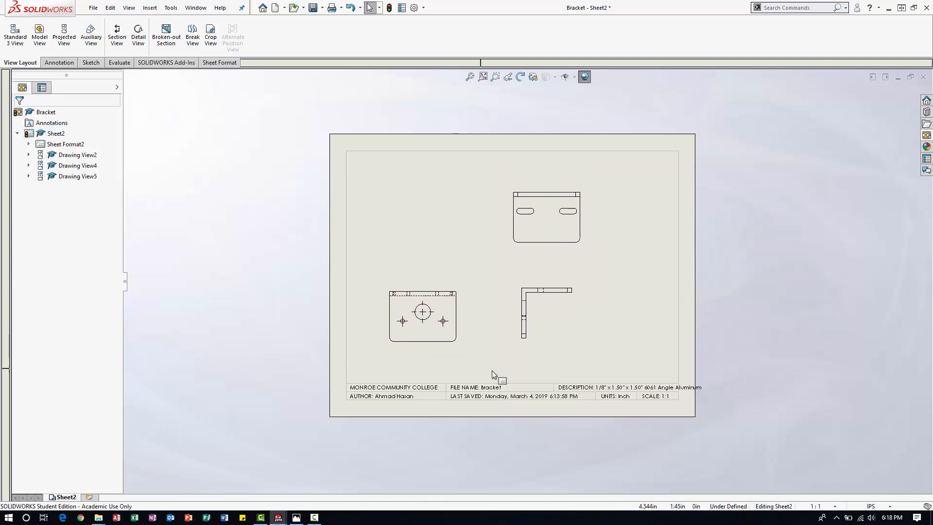
Add an isometric view of the Bracket beside the slotted view and set its custom scale to 1:2.
{"action": "left_click", "coordinate": [926, 136]}
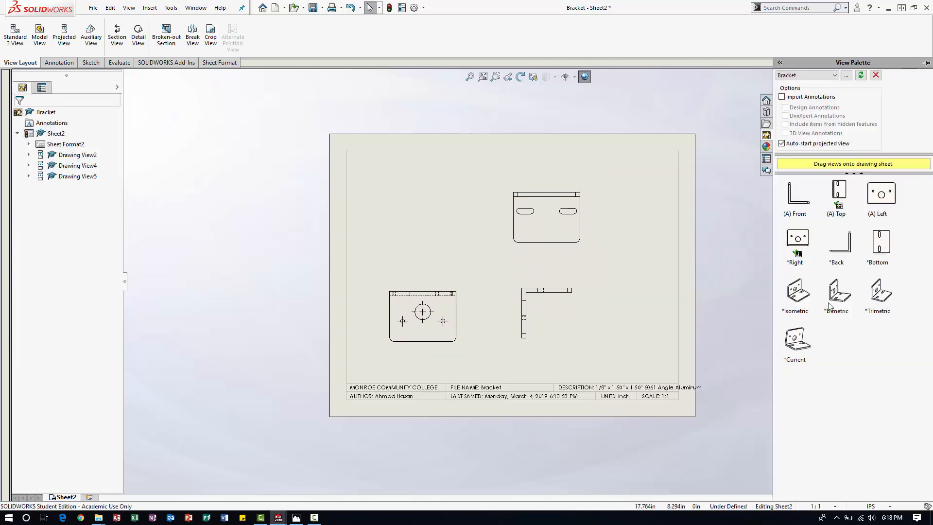
{"action": "left_click_drag", "start_coordinate": [797, 292], "coordinate": [639, 197]}
{"action": "left_click", "coordinate": [627, 210]}
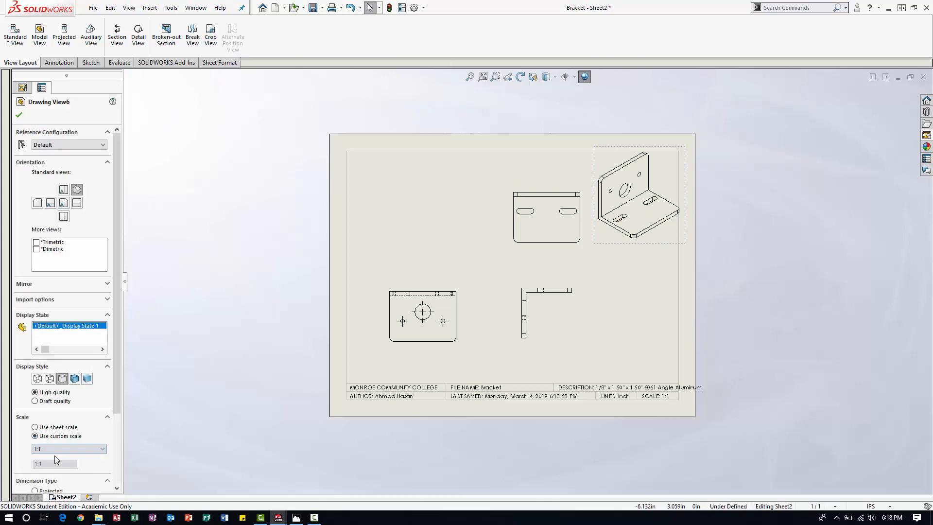
{"action": "left_click", "coordinate": [51, 451]}
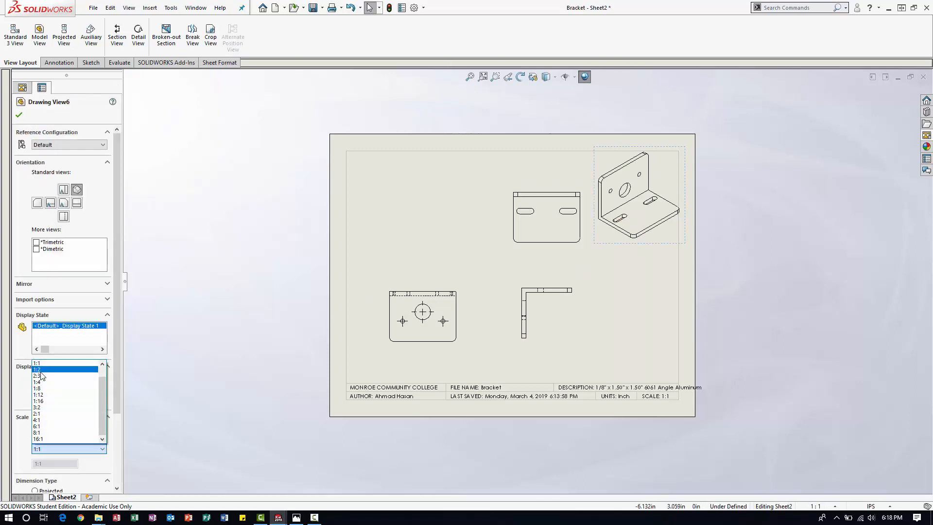
{"action": "left_click", "coordinate": [42, 369]}
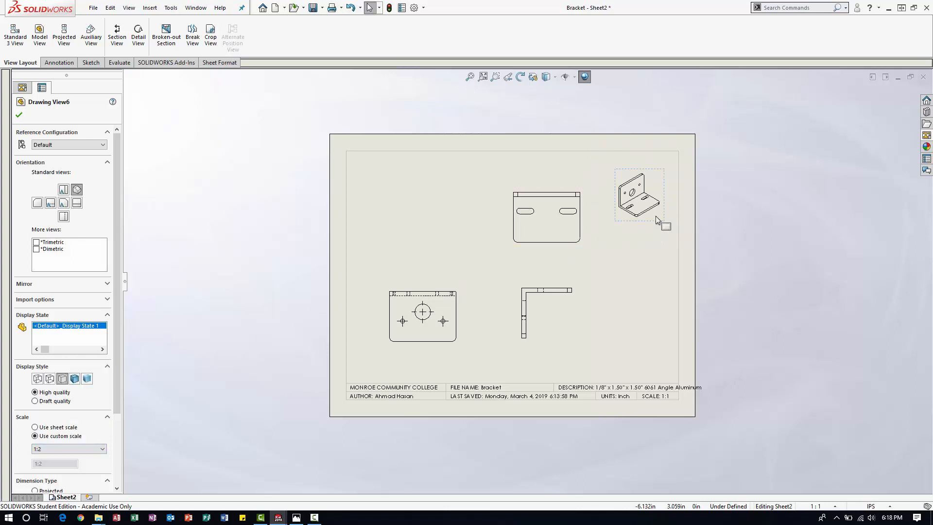
Move the isometric view up into the sheet's upper-right corner, keeping it inside the border.
{"action": "left_click_drag", "start_coordinate": [656, 217], "coordinate": [666, 213]}
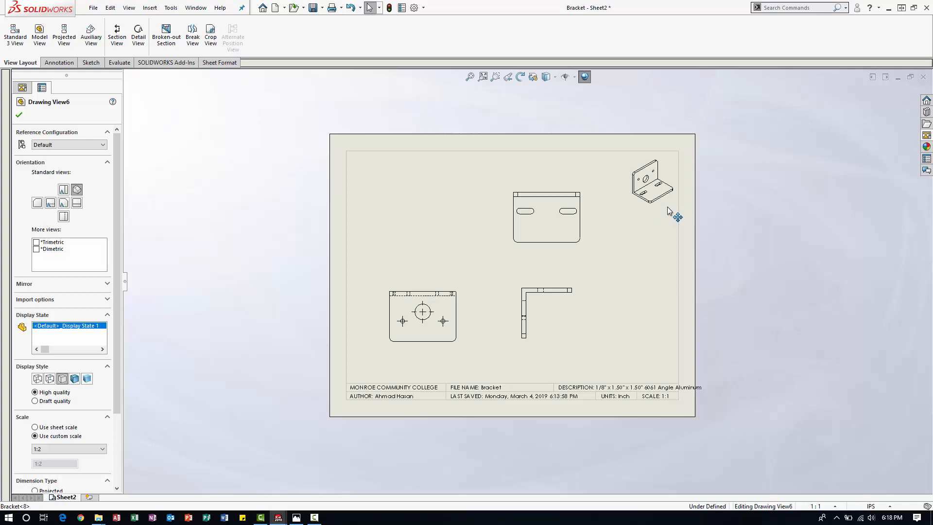
{"action": "left_click", "coordinate": [745, 297]}
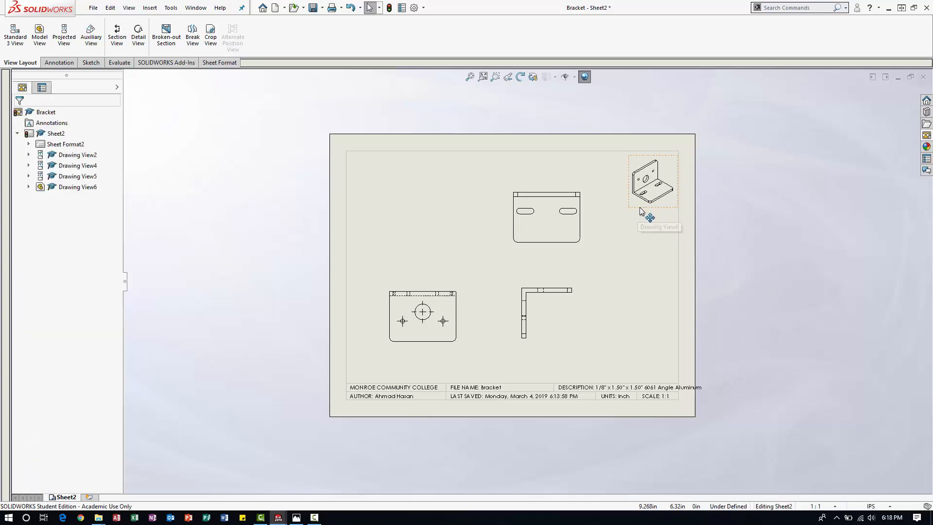
{"action": "left_click_drag", "start_coordinate": [643, 213], "coordinate": [638, 214]}
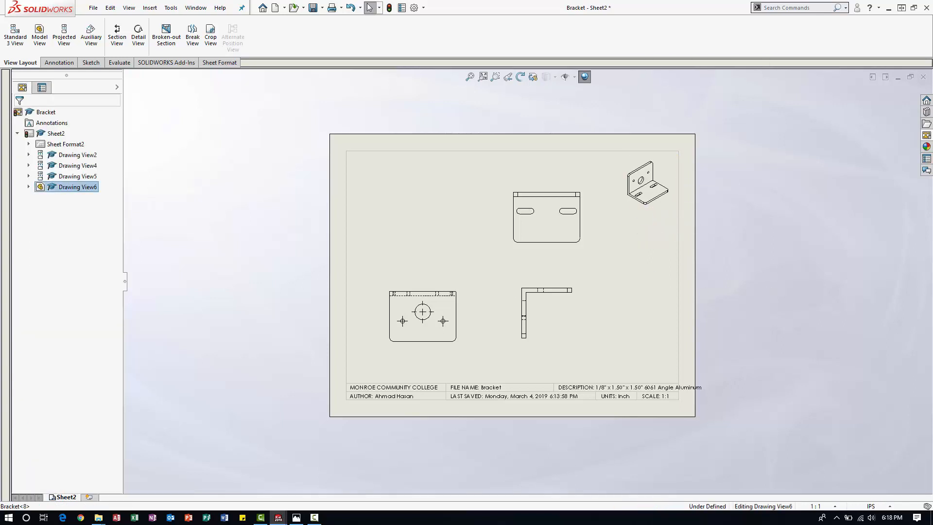
{"action": "left_click", "coordinate": [719, 248]}
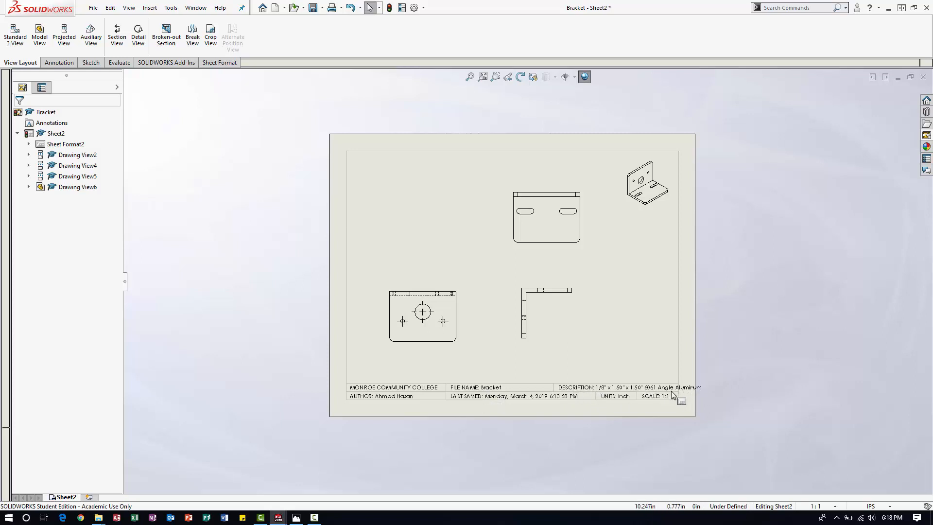
Edit the sheet format and shift the divider between FILE NAME and DESCRIPTION left, close to the file name.
{"action": "scroll", "coordinate": [591, 405], "scroll_direction": "down", "scroll_amount": 1}
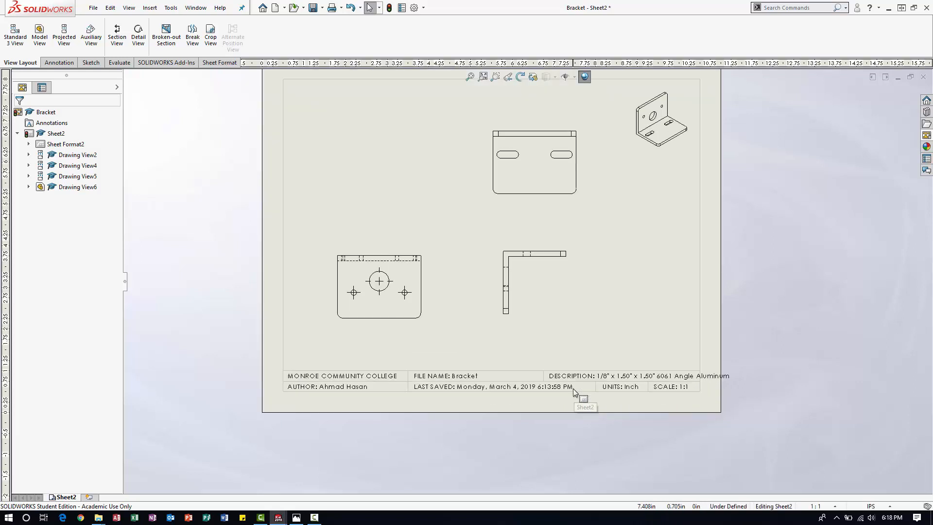
{"action": "scroll", "coordinate": [514, 369], "scroll_direction": "up", "scroll_amount": 2}
{"action": "scroll", "coordinate": [447, 365], "scroll_direction": "down", "scroll_amount": 2}
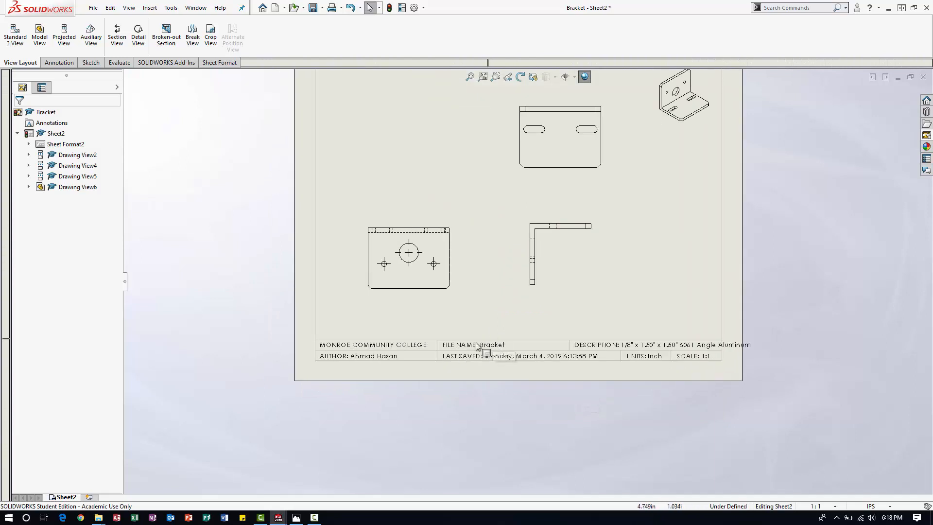
{"action": "scroll", "coordinate": [541, 344], "scroll_direction": "up", "scroll_amount": 1}
{"action": "scroll", "coordinate": [540, 345], "scroll_direction": "down", "scroll_amount": 1}
{"action": "right_click", "coordinate": [588, 270]}
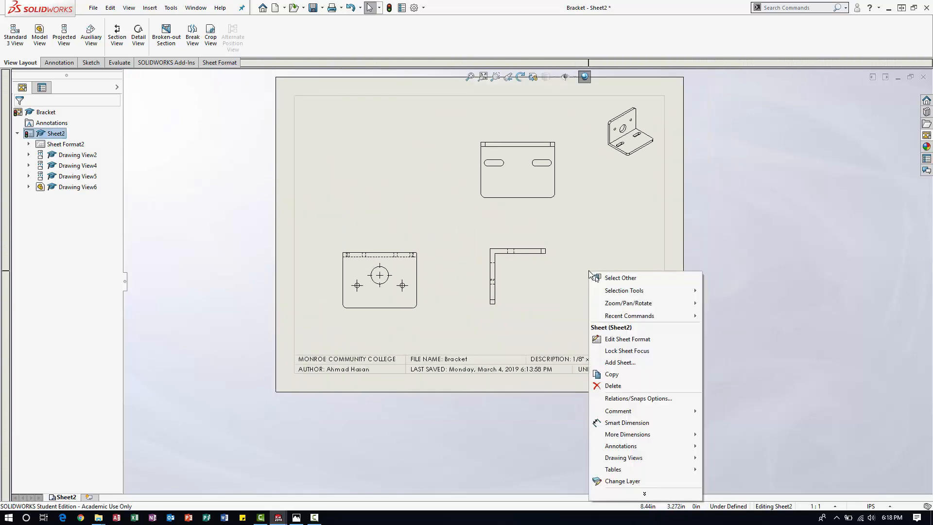
{"action": "left_click", "coordinate": [630, 338]}
{"action": "scroll", "coordinate": [500, 353], "scroll_direction": "down", "scroll_amount": 3}
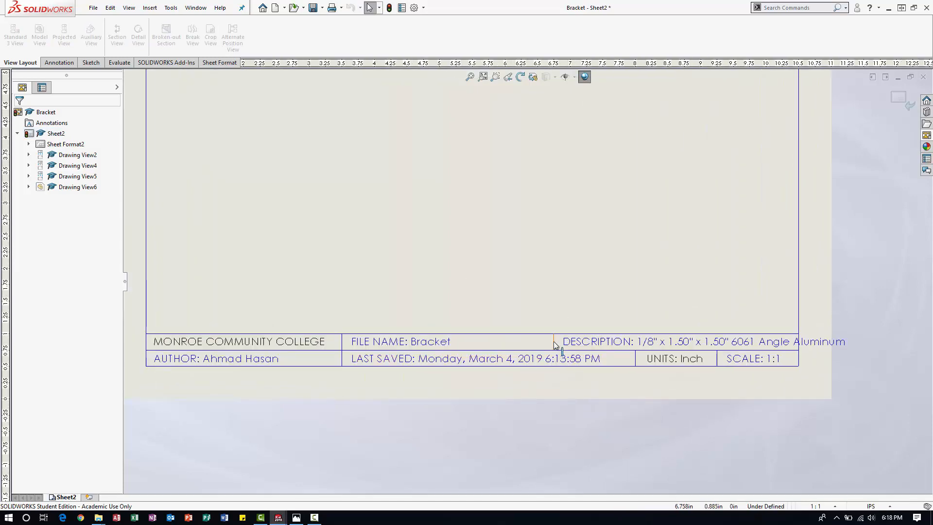
{"action": "left_click", "coordinate": [534, 343]}
{"action": "left_click_drag", "start_coordinate": [479, 345], "coordinate": [464, 346]}
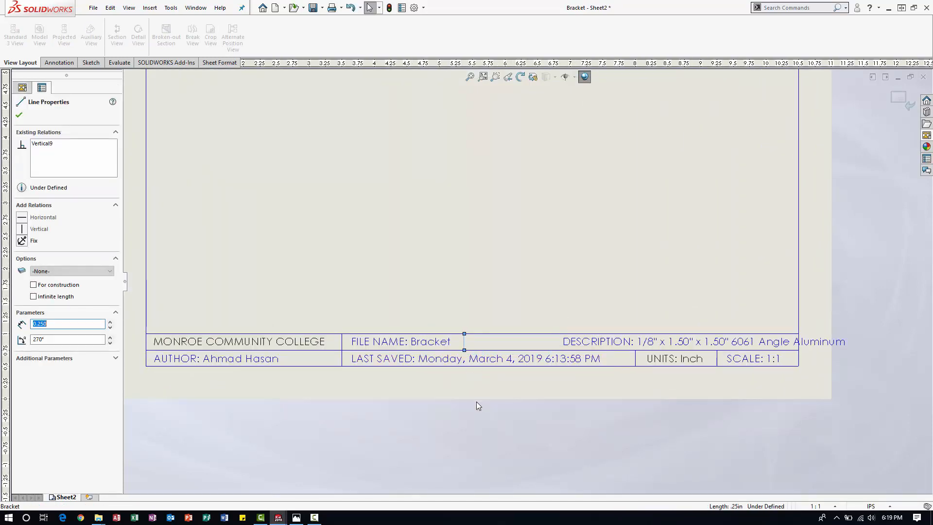
Move the DESCRIPTION text left so it fits inside the title block, and finish editing the sheet format.
{"action": "left_click_drag", "start_coordinate": [577, 343], "coordinate": [484, 346]}
{"action": "left_click", "coordinate": [19, 115]}
{"action": "scroll", "coordinate": [333, 244], "scroll_direction": "up", "scroll_amount": 5}
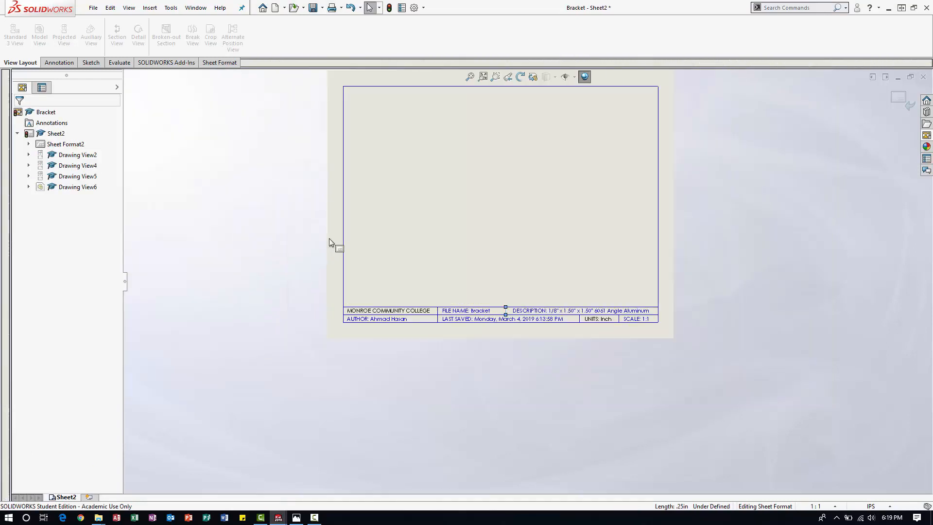
{"action": "scroll", "coordinate": [545, 281], "scroll_direction": "down", "scroll_amount": 2}
{"action": "scroll", "coordinate": [545, 280], "scroll_direction": "down", "scroll_amount": 1}
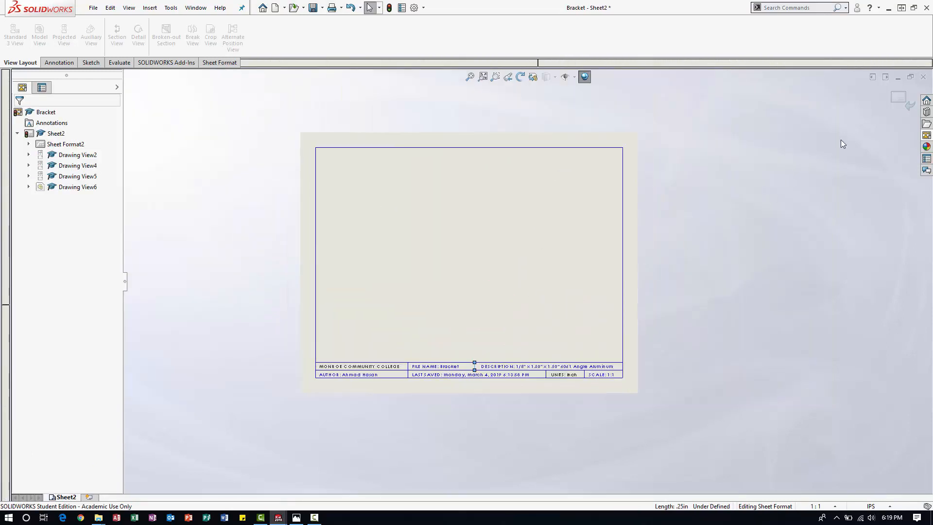
{"action": "left_click", "coordinate": [900, 101]}
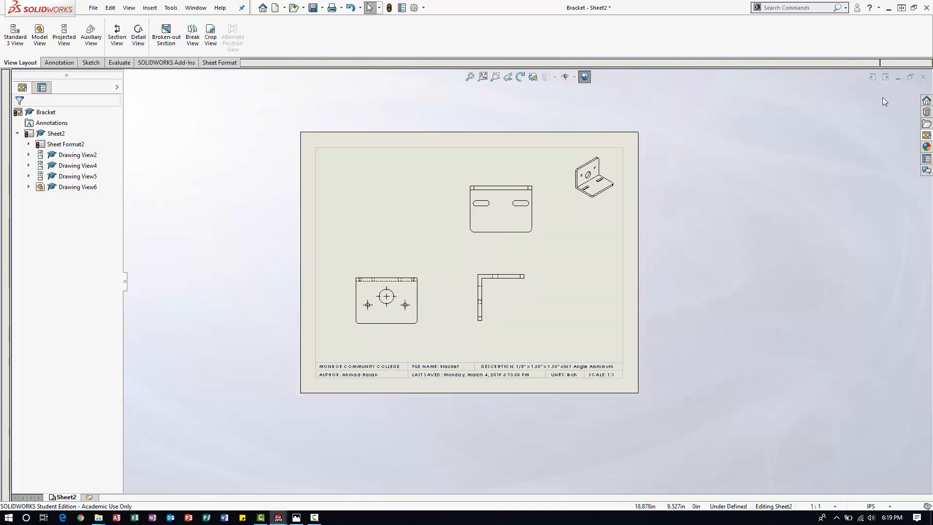
Dimension the horizontal distance from the round-hole view's left edge to the left small hole, with the text outside the extension lines.
{"action": "scroll", "coordinate": [430, 228], "scroll_direction": "down", "scroll_amount": 2}
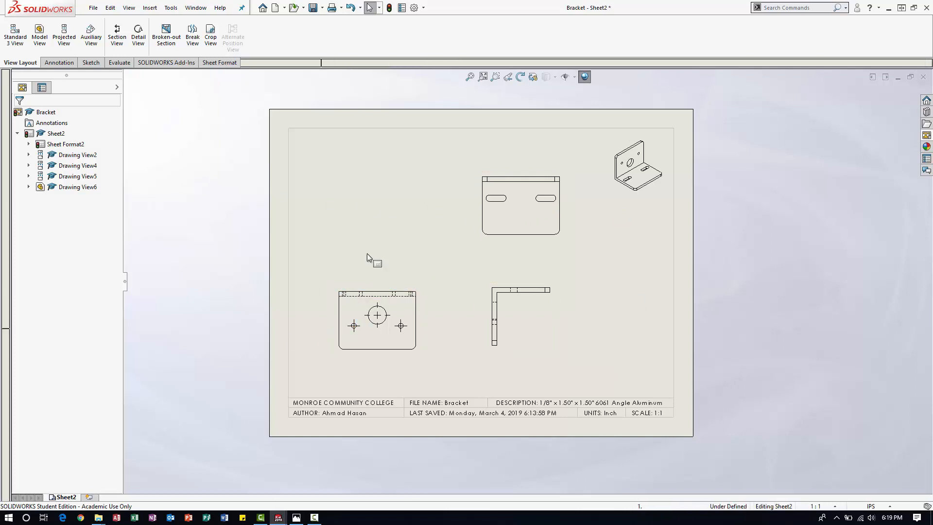
{"action": "scroll", "coordinate": [367, 258], "scroll_direction": "down", "scroll_amount": 1}
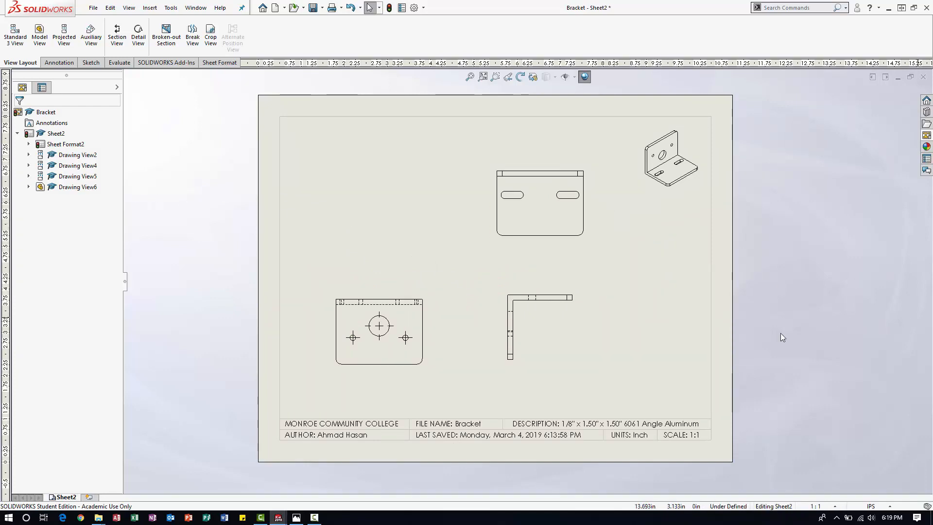
{"action": "scroll", "coordinate": [355, 326], "scroll_direction": "down", "scroll_amount": 3}
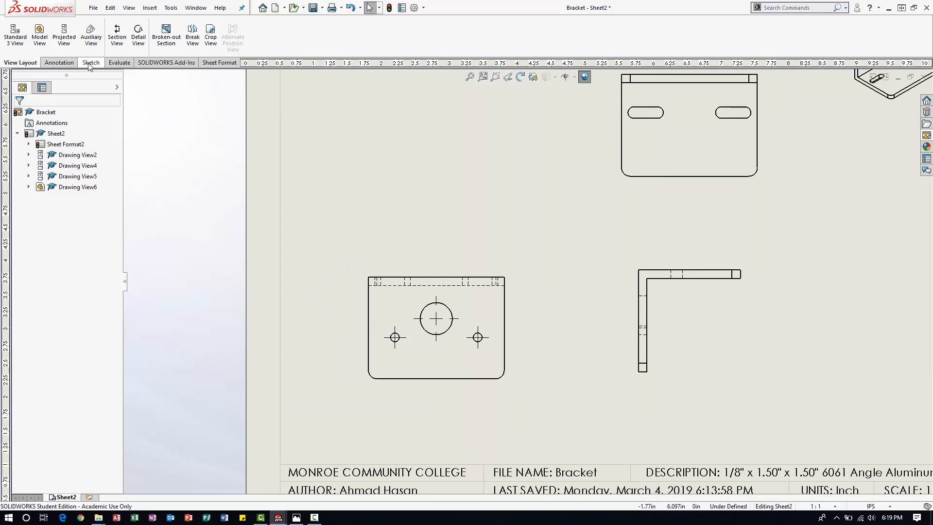
{"action": "left_click", "coordinate": [65, 63]}
{"action": "left_click", "coordinate": [17, 34]}
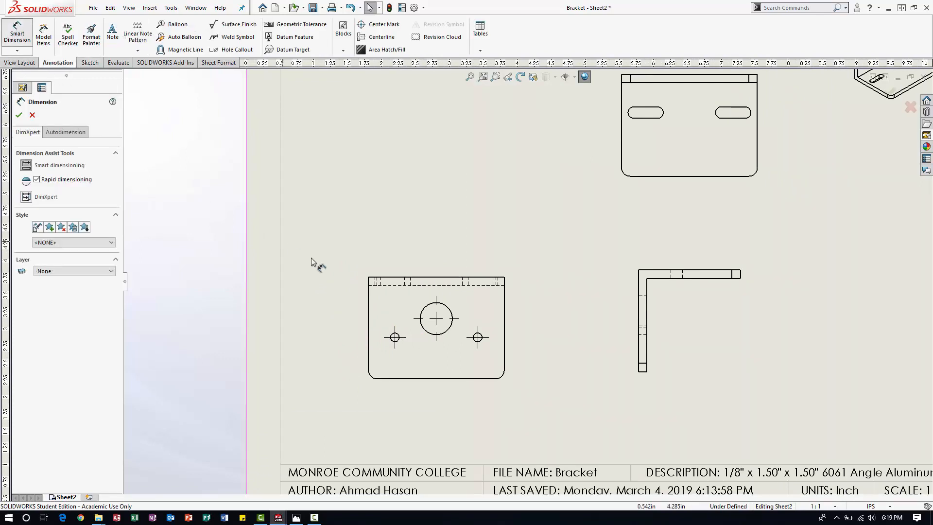
{"action": "left_click", "coordinate": [370, 302]}
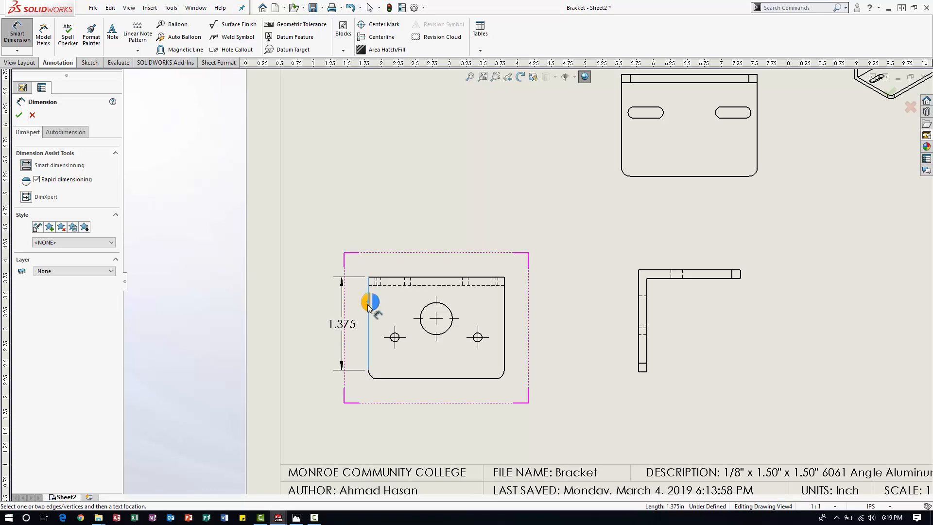
{"action": "left_click", "coordinate": [394, 337]}
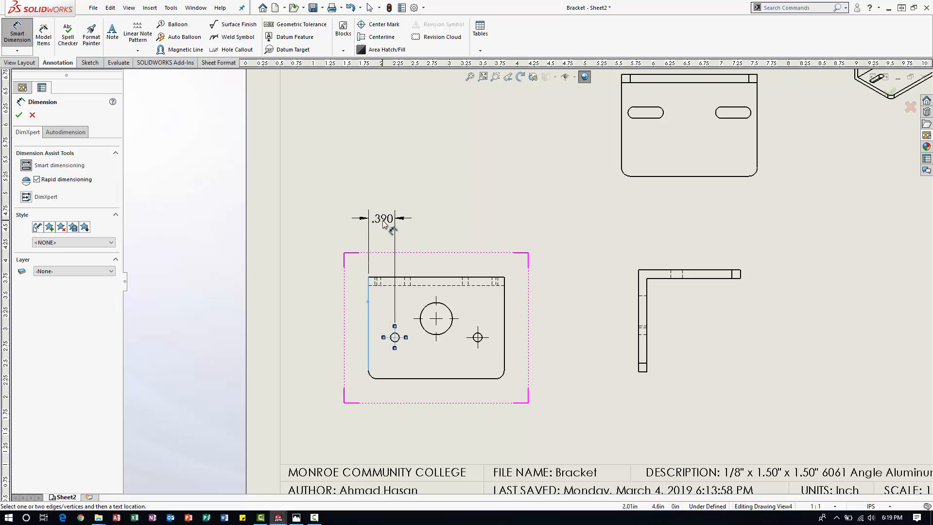
{"action": "left_click", "coordinate": [342, 221]}
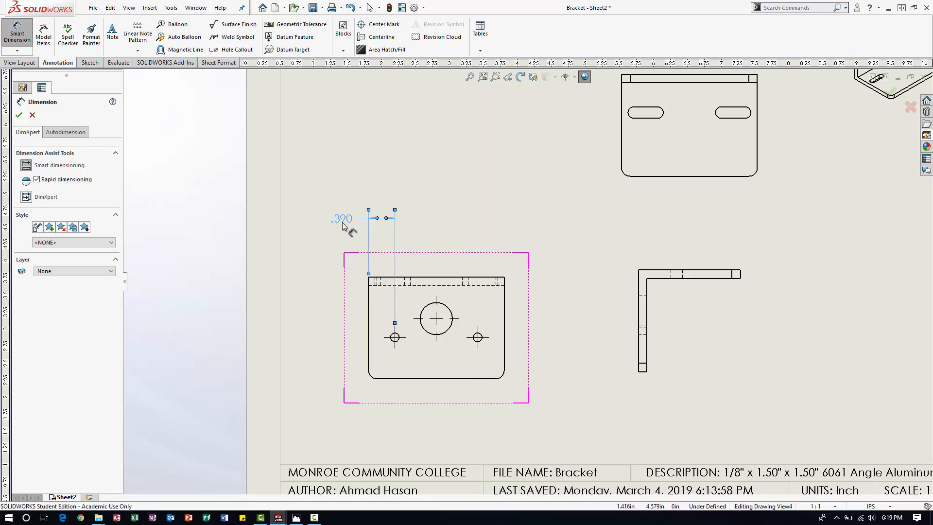
Dimension the horizontal distance from the left edge to the large hole's center, above the first dimension, with its arrows inside.
{"action": "left_click", "coordinate": [368, 309]}
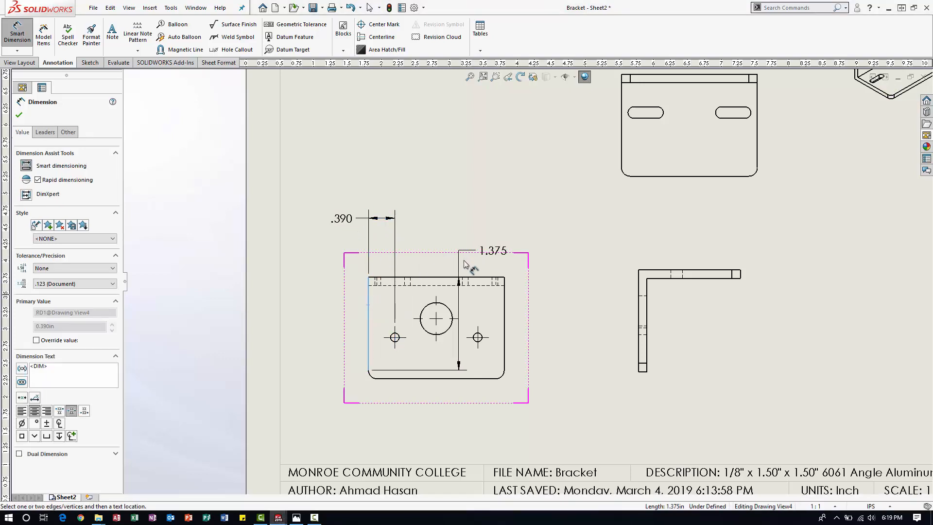
{"action": "left_click", "coordinate": [435, 306]}
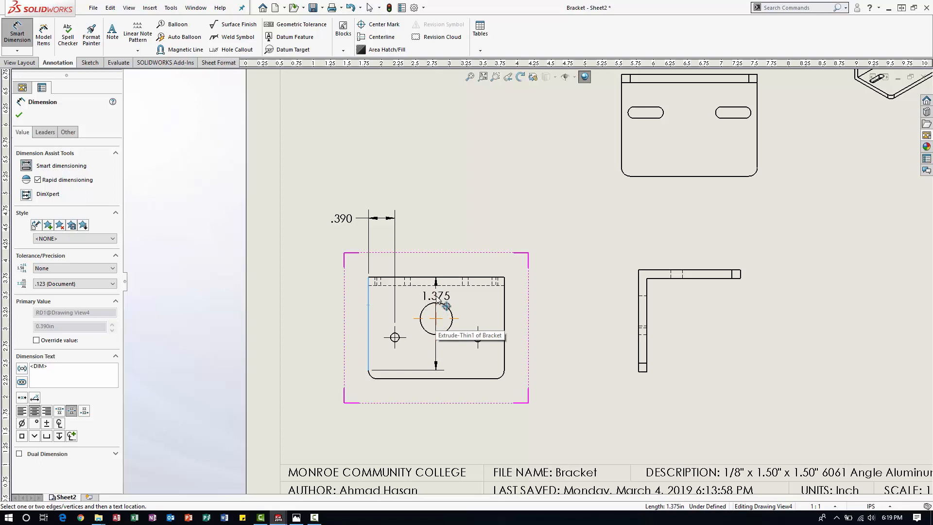
{"action": "left_click", "coordinate": [426, 182]}
{"action": "left_click", "coordinate": [427, 185]}
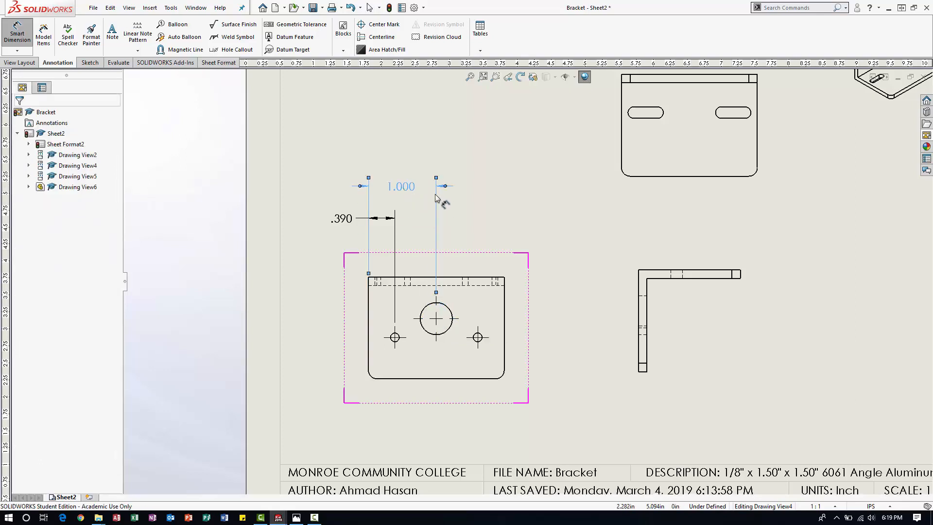
{"action": "left_click", "coordinate": [445, 185]}
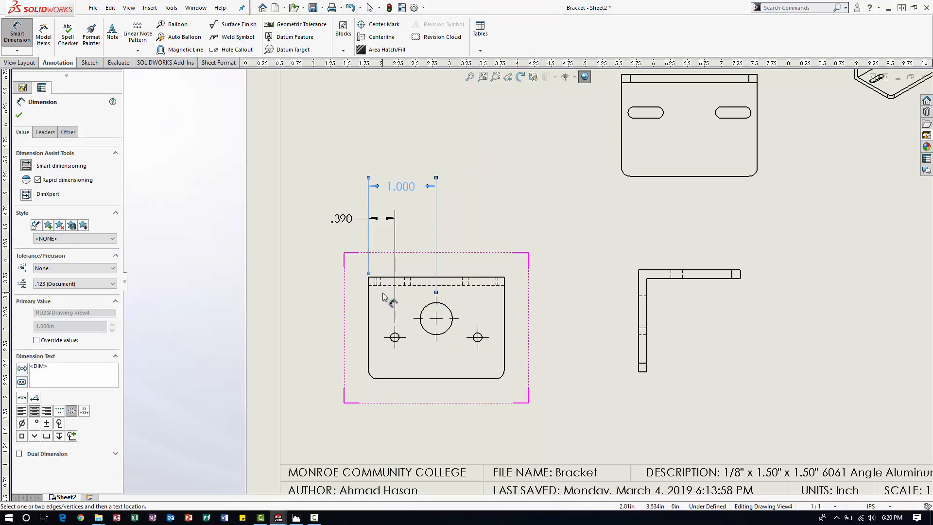
Dimension the horizontal distance from the left edge to the right small hole, stacked above the other two dimensions.
{"action": "left_click", "coordinate": [368, 317]}
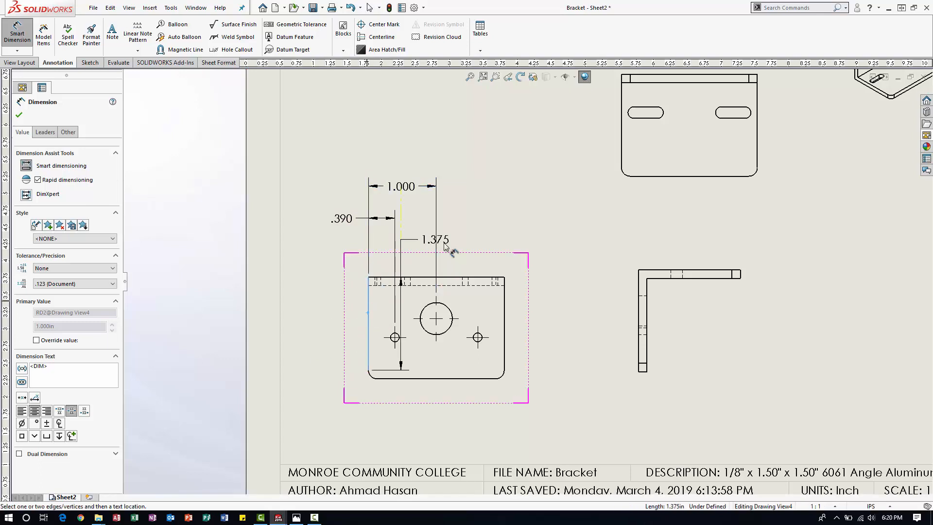
{"action": "left_click", "coordinate": [478, 337]}
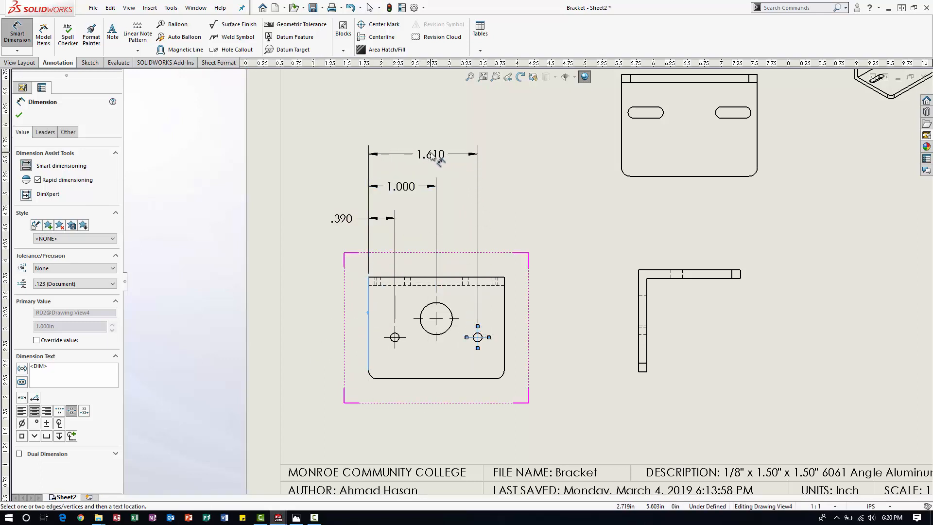
{"action": "left_click", "coordinate": [431, 155]}
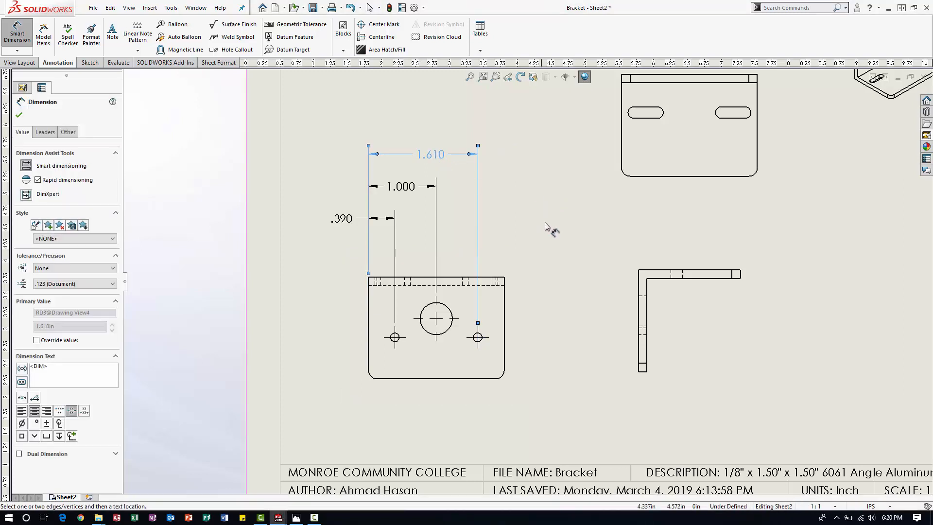
{"action": "key", "text": "Escape"}
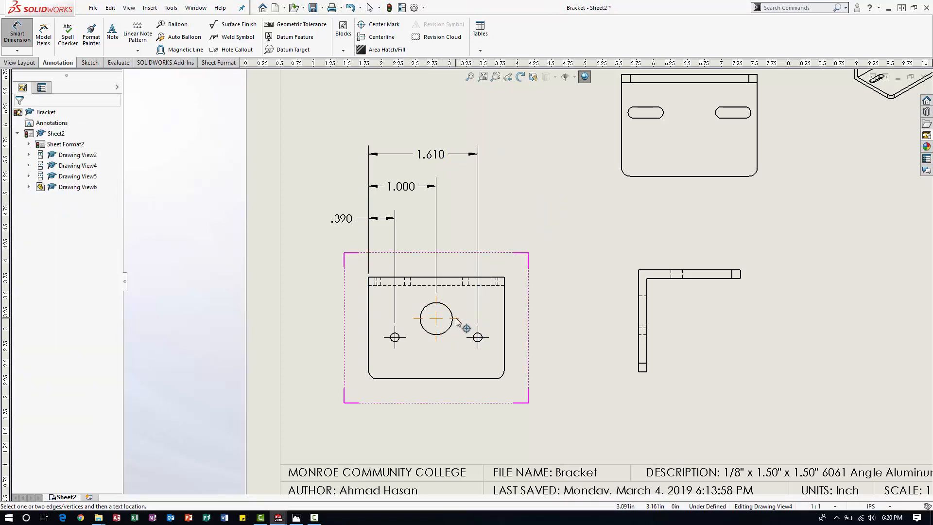
Dimension the vertical distances from the view's top edge to the large hole, on the right, and to the left small hole, on the left.
{"action": "left_click", "coordinate": [489, 277]}
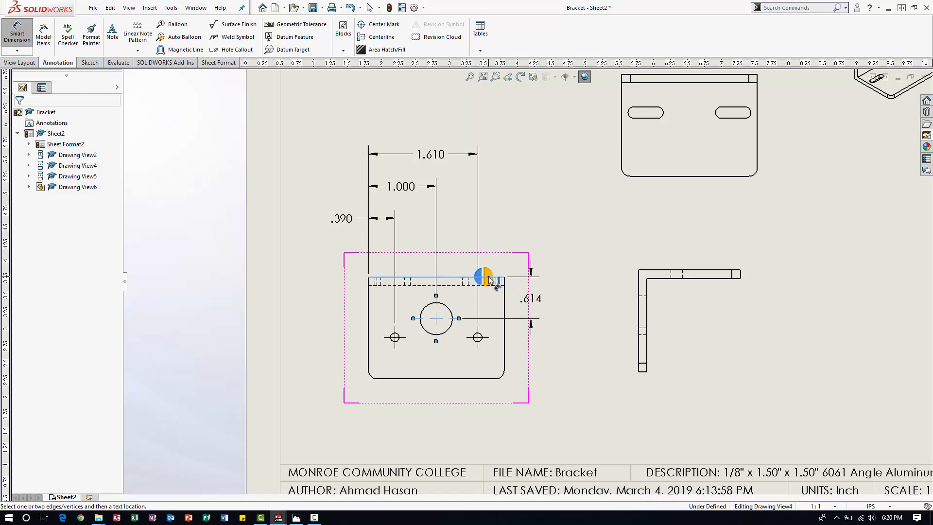
{"action": "left_click", "coordinate": [551, 301]}
{"action": "key", "text": "Escape"}
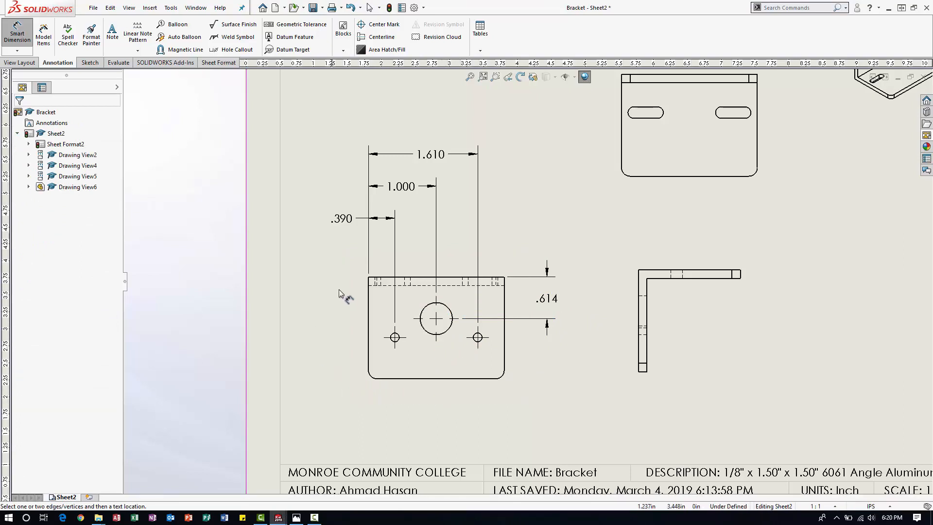
{"action": "left_click", "coordinate": [388, 278]}
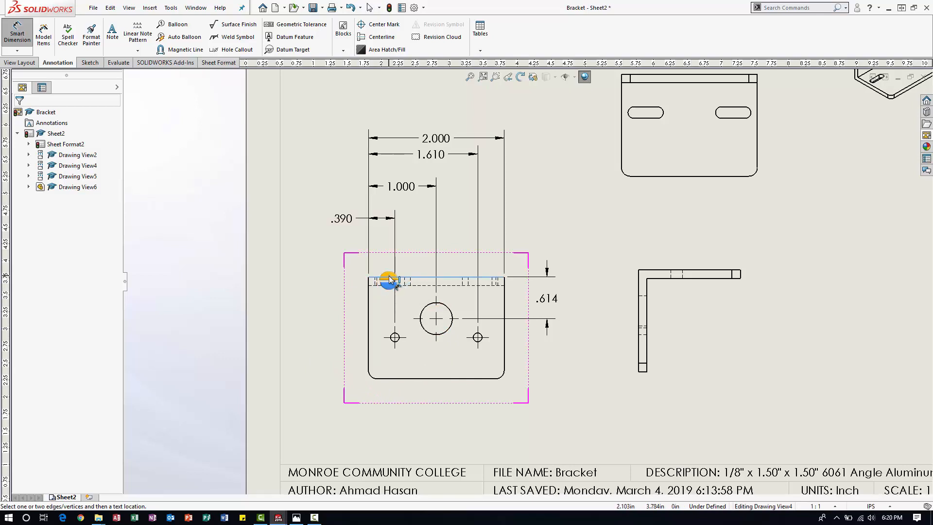
{"action": "left_click", "coordinate": [394, 338]}
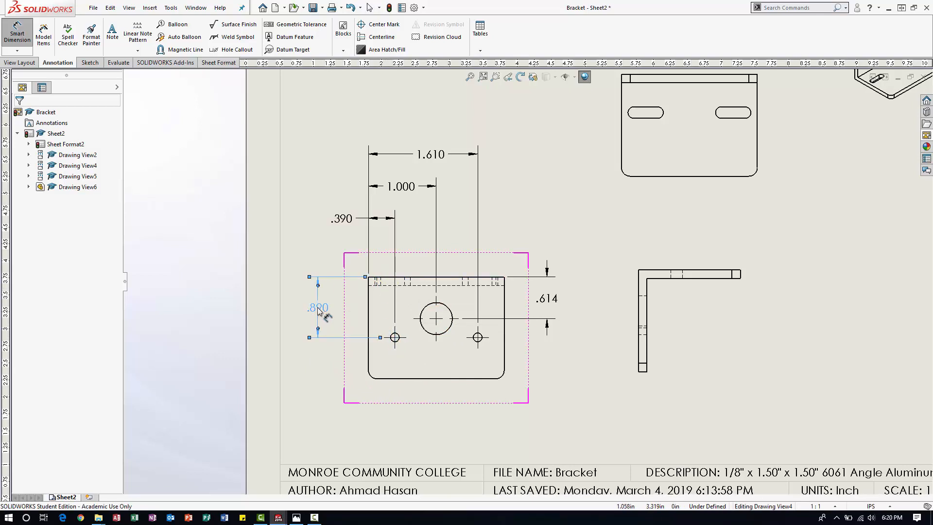
Append "x 2" to the small hole's vertical dimension and shift it slightly away from the bracket's left edge.
{"action": "left_click", "coordinate": [319, 309]}
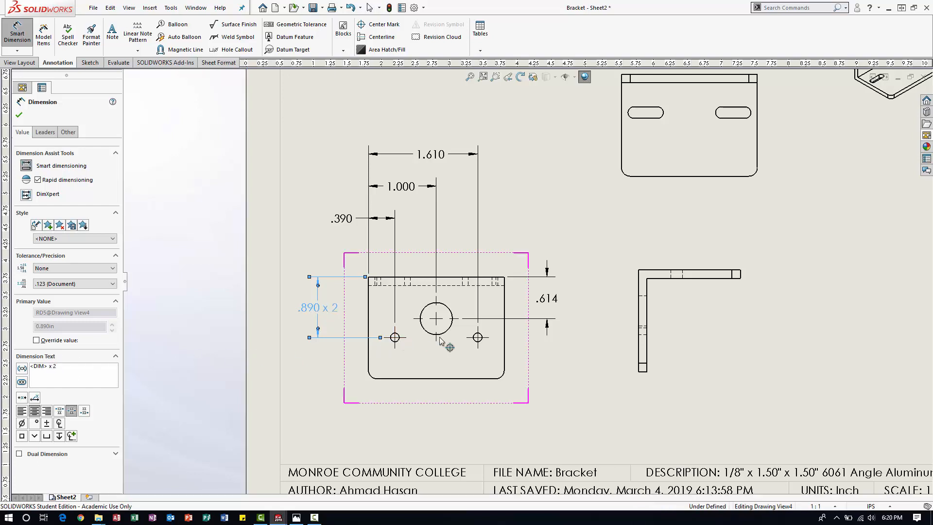
{"action": "left_click", "coordinate": [301, 370]}
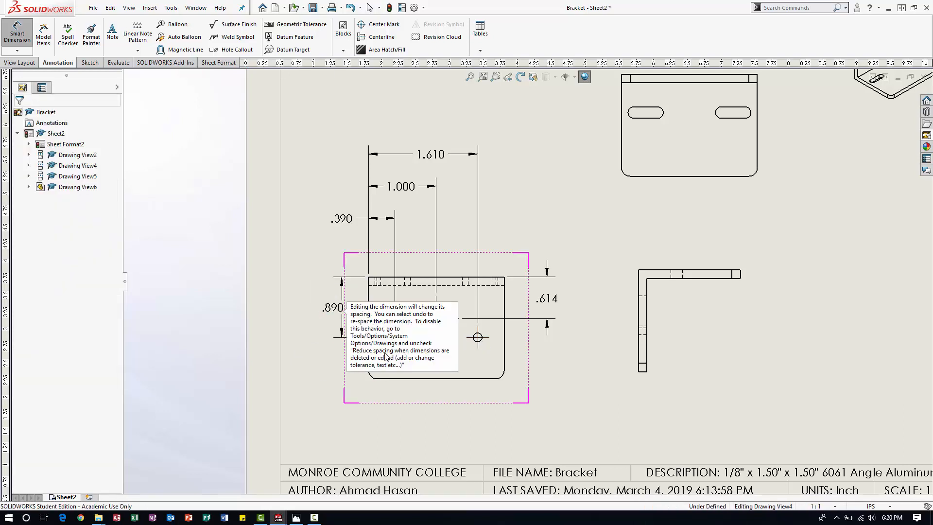
{"action": "left_click", "coordinate": [337, 309]}
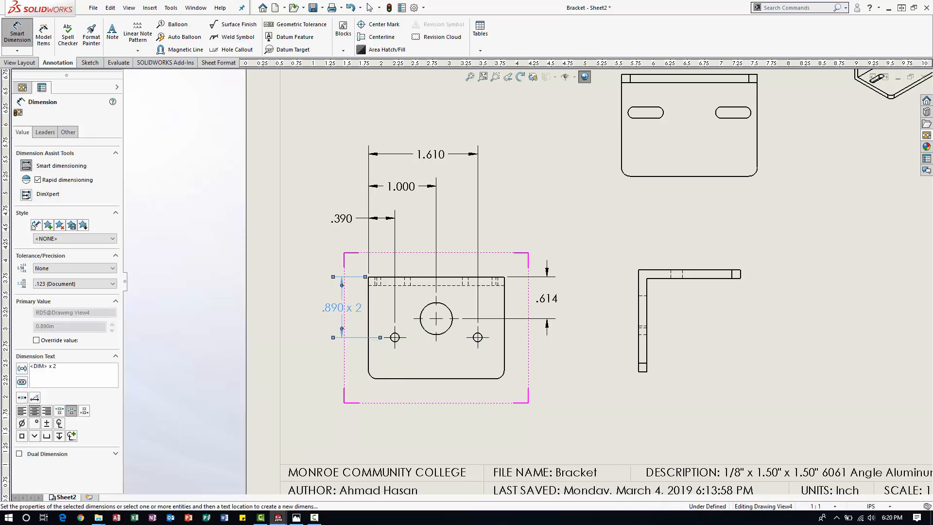
{"action": "left_click", "coordinate": [316, 373]}
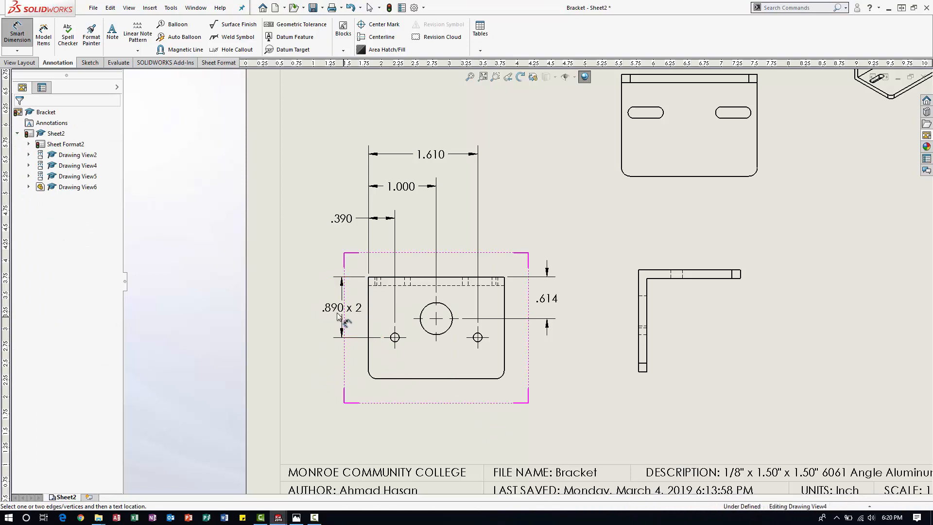
{"action": "left_click_drag", "start_coordinate": [338, 309], "coordinate": [330, 308]}
{"action": "left_click", "coordinate": [419, 421]}
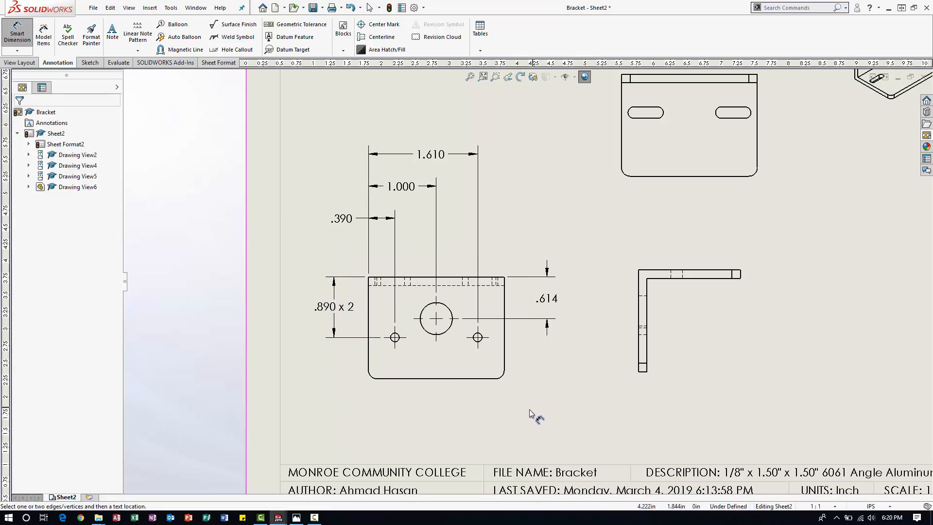
Dimension the overall width of the round-hole view between its left and right edges, placed below the view.
{"action": "left_click", "coordinate": [368, 355]}
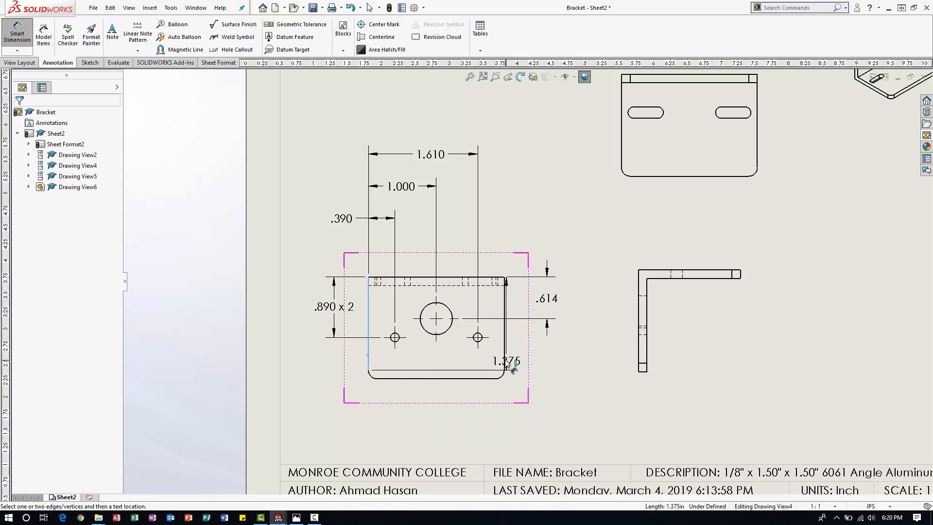
{"action": "left_click", "coordinate": [505, 358]}
{"action": "left_click", "coordinate": [510, 360]}
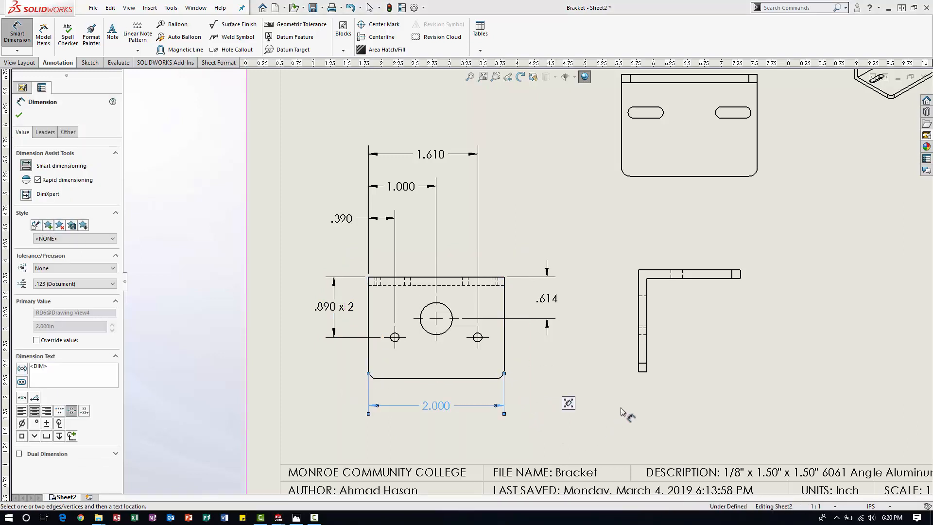
{"action": "left_click", "coordinate": [589, 410]}
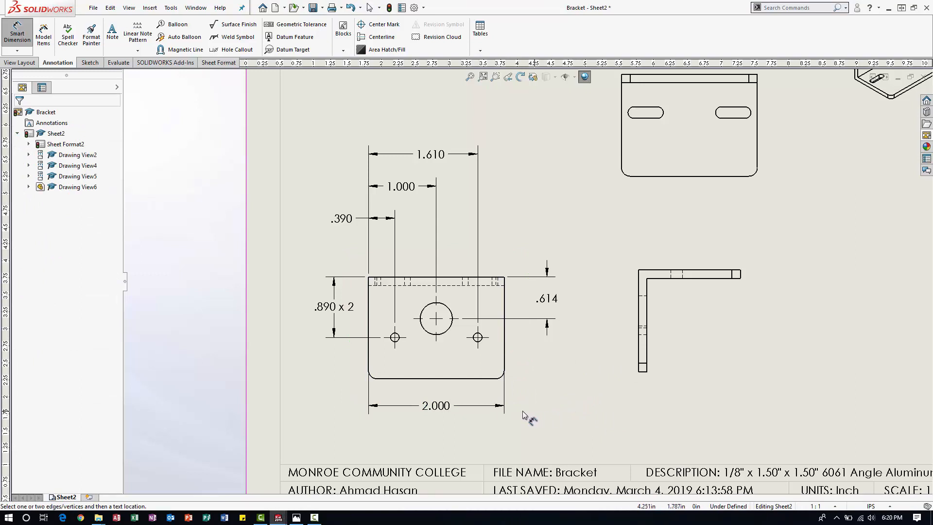
Dimension the large hole's diameter below and right of the view, and enable dual dimension with .12 precision.
{"action": "left_click", "coordinate": [448, 330]}
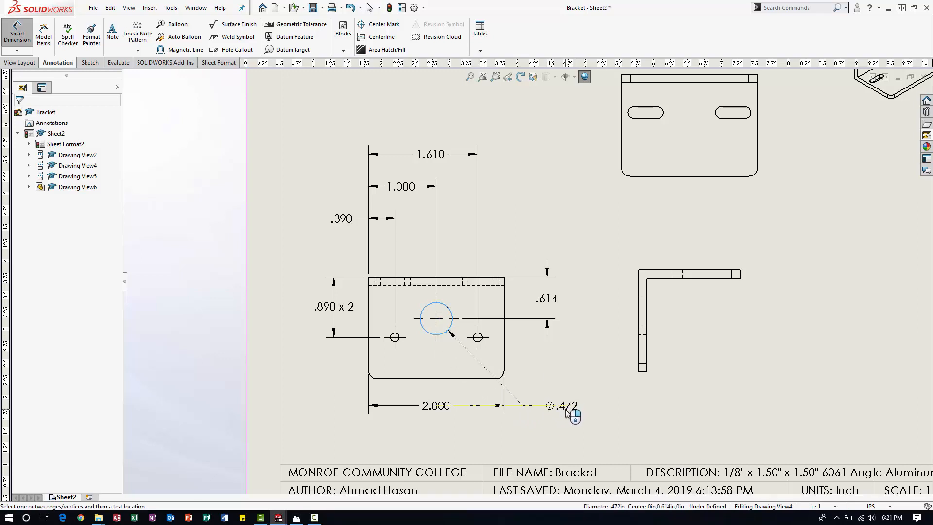
{"action": "left_click", "coordinate": [566, 412]}
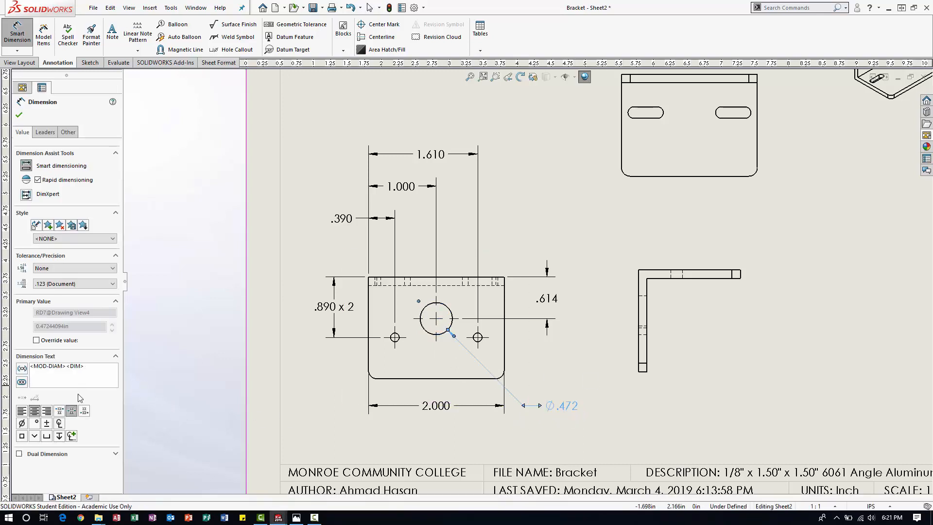
{"action": "left_click", "coordinate": [19, 453]}
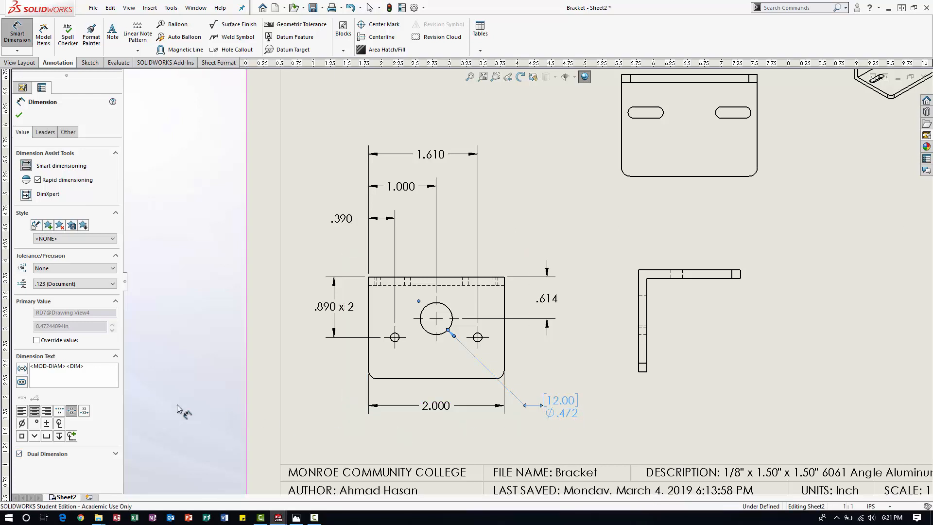
{"action": "left_click", "coordinate": [116, 454]}
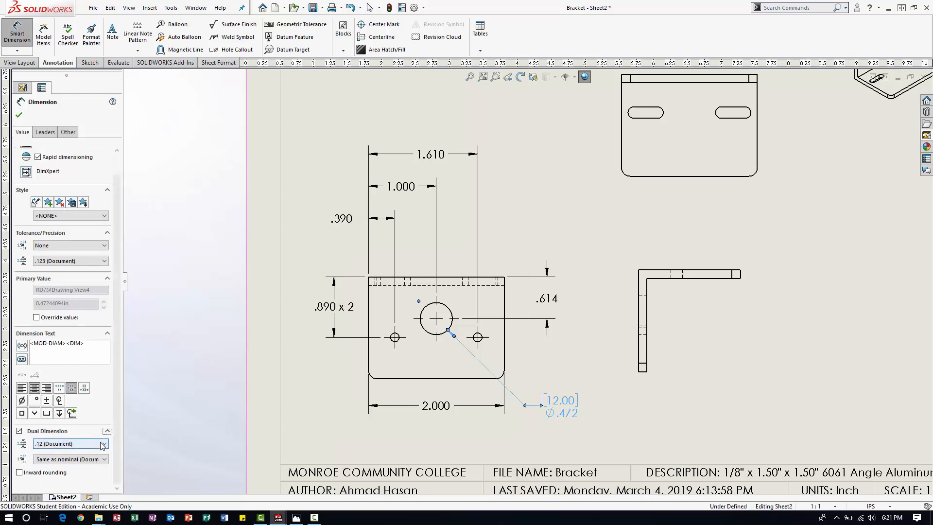
{"action": "left_click", "coordinate": [43, 443]}
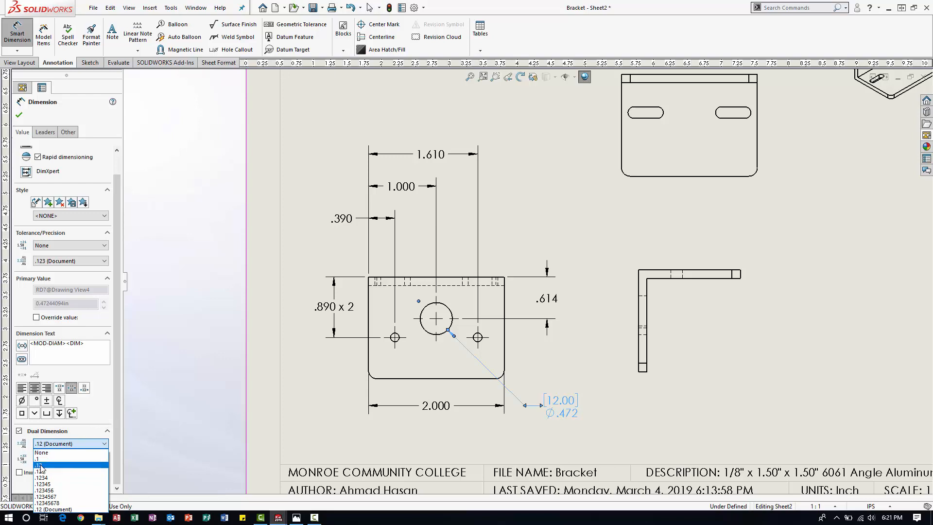
{"action": "left_click", "coordinate": [53, 465]}
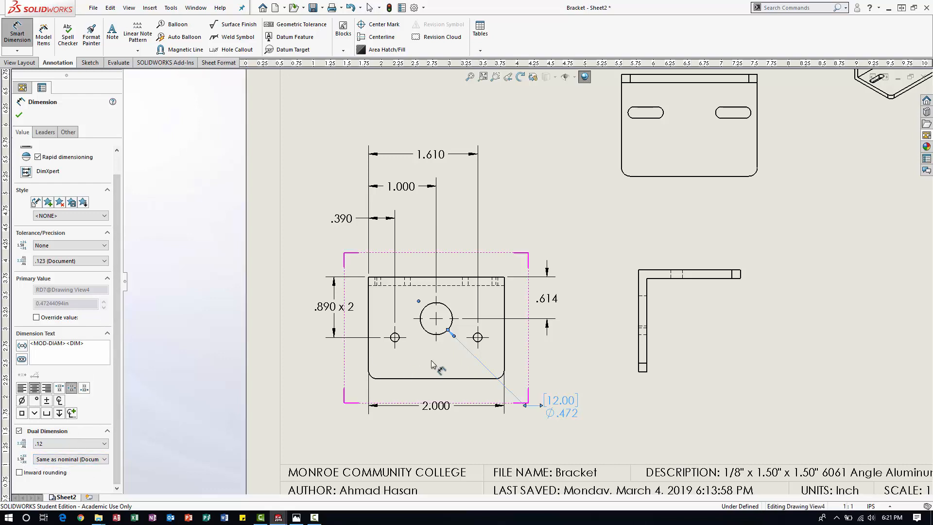
Dimension the right small hole's diameter above the large hole's callout and append "x 2" to its text.
{"action": "scroll", "coordinate": [483, 343], "scroll_direction": "down", "scroll_amount": 1}
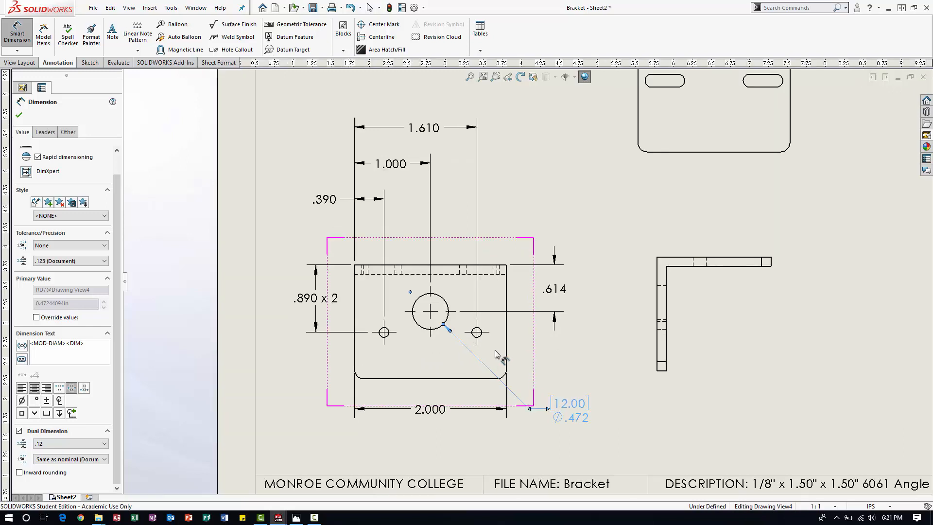
{"action": "left_click", "coordinate": [478, 334]}
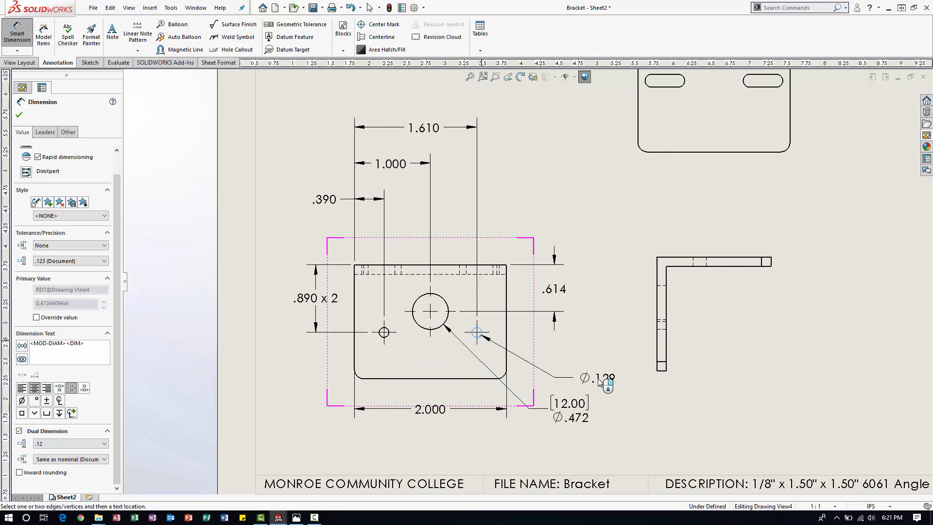
{"action": "left_click", "coordinate": [579, 369]}
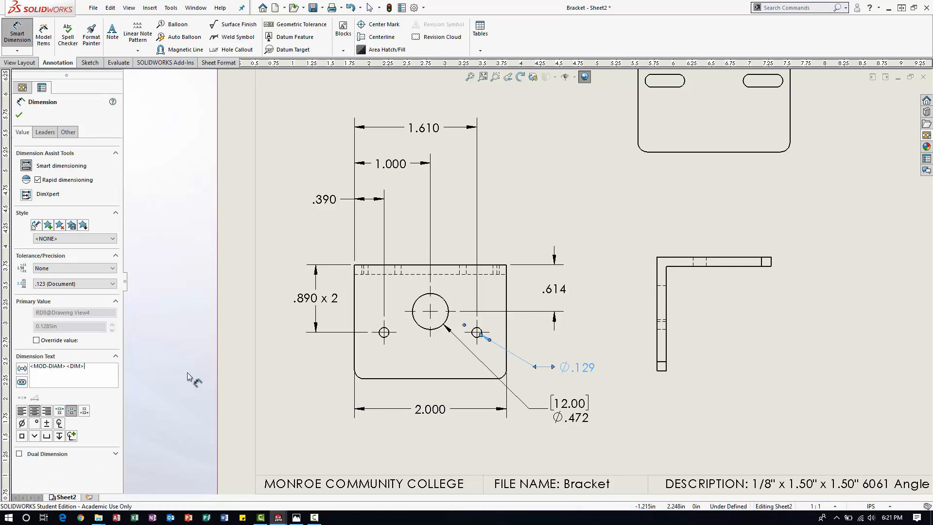
{"action": "type", "text": "x"}
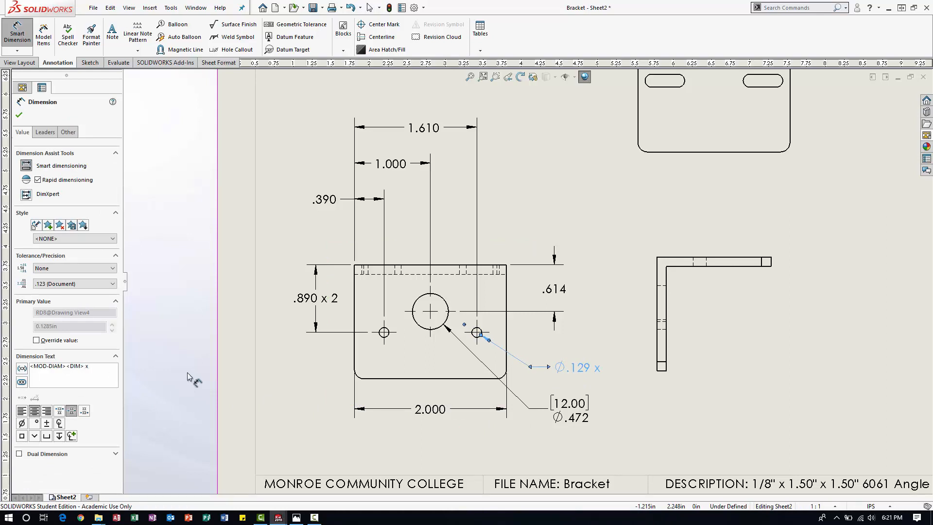
{"action": "type", "text": " 2"}
{"action": "left_click", "coordinate": [188, 372]}
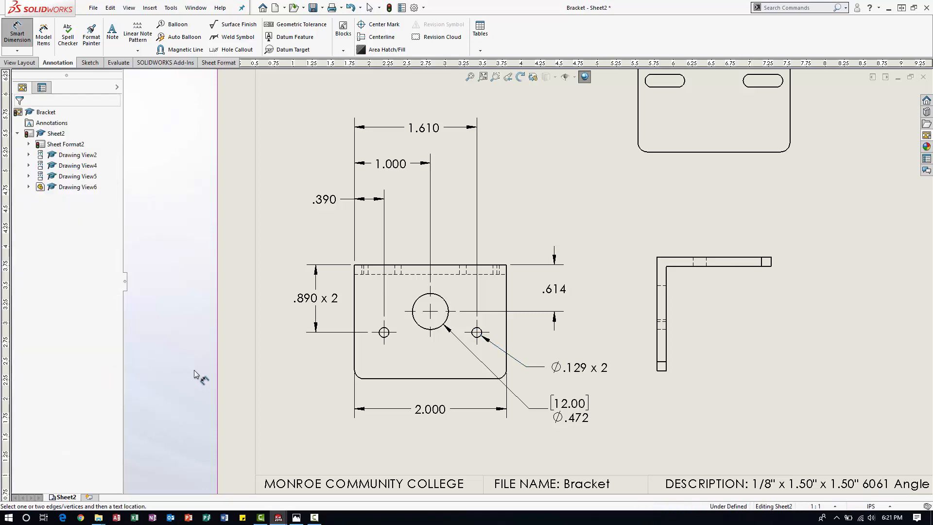
Move the three stacked horizontal hole dimensions closer together and nearer to the round-hole view's top edge.
{"action": "scroll", "coordinate": [529, 319], "scroll_direction": "up", "scroll_amount": 2}
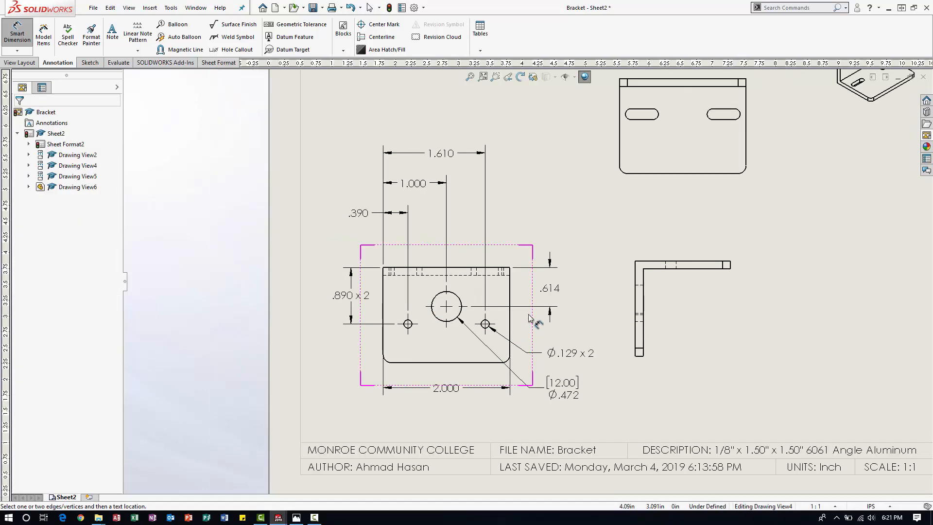
{"action": "left_click_drag", "start_coordinate": [414, 233], "coordinate": [416, 253]}
{"action": "left_click_drag", "start_coordinate": [435, 215], "coordinate": [430, 227]}
{"action": "left_click_drag", "start_coordinate": [451, 181], "coordinate": [452, 213]}
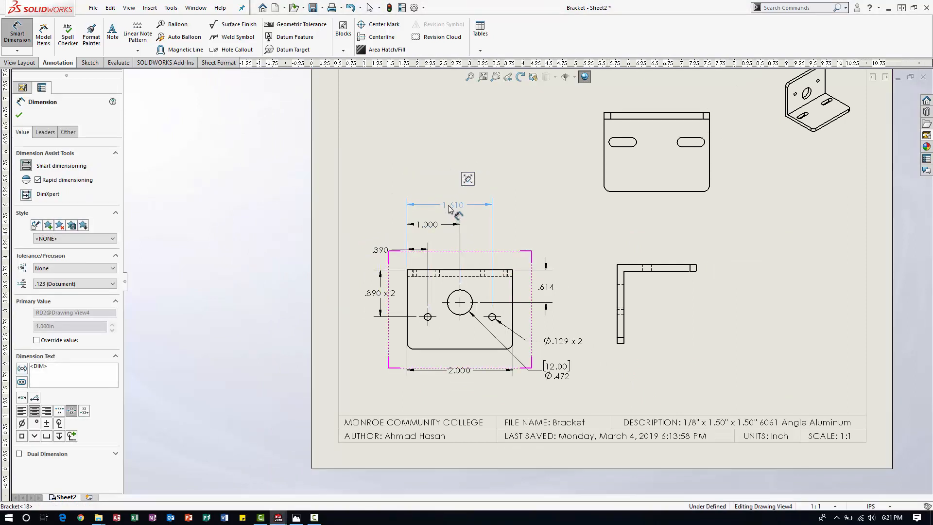
{"action": "left_click", "coordinate": [437, 234]}
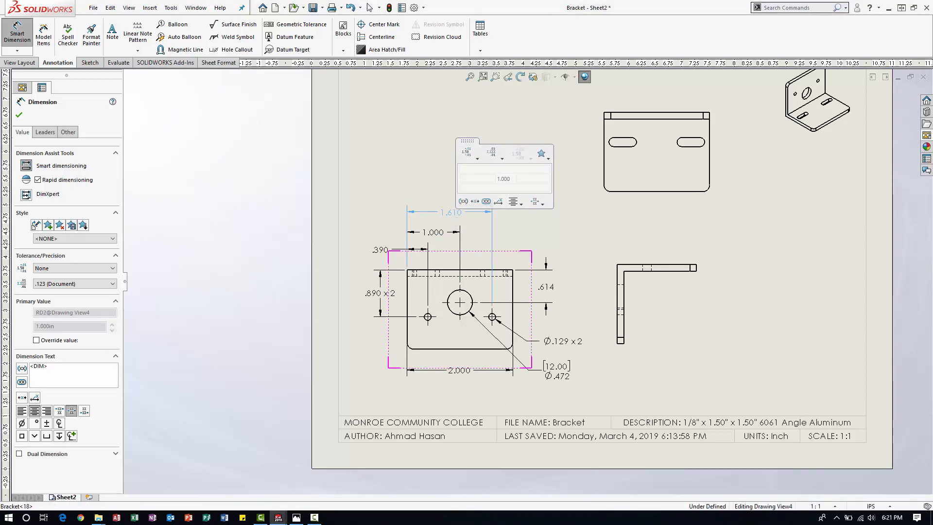
{"action": "left_click", "coordinate": [359, 228]}
Dimension the L-shaped side view's overall horizontal length, placed above the view.
{"action": "scroll", "coordinate": [767, 342], "scroll_direction": "down", "scroll_amount": 1}
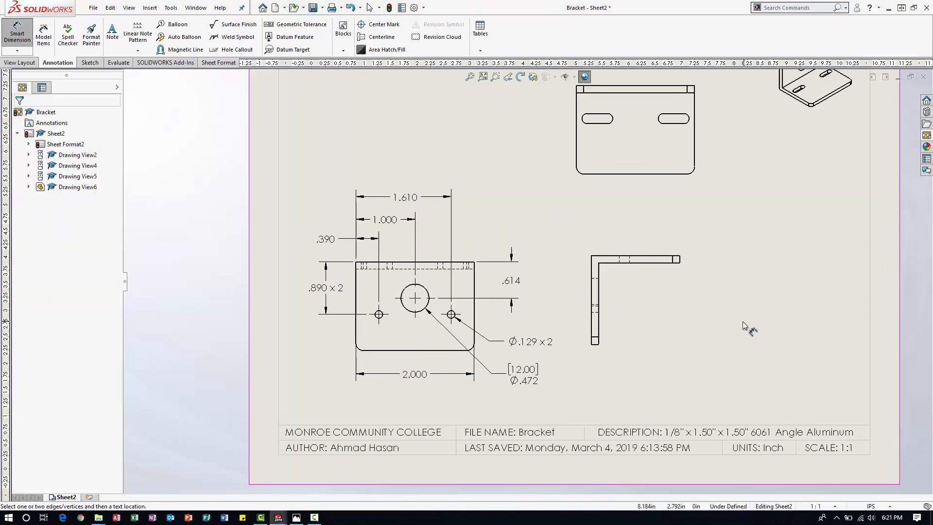
{"action": "scroll", "coordinate": [714, 298], "scroll_direction": "down", "scroll_amount": 2}
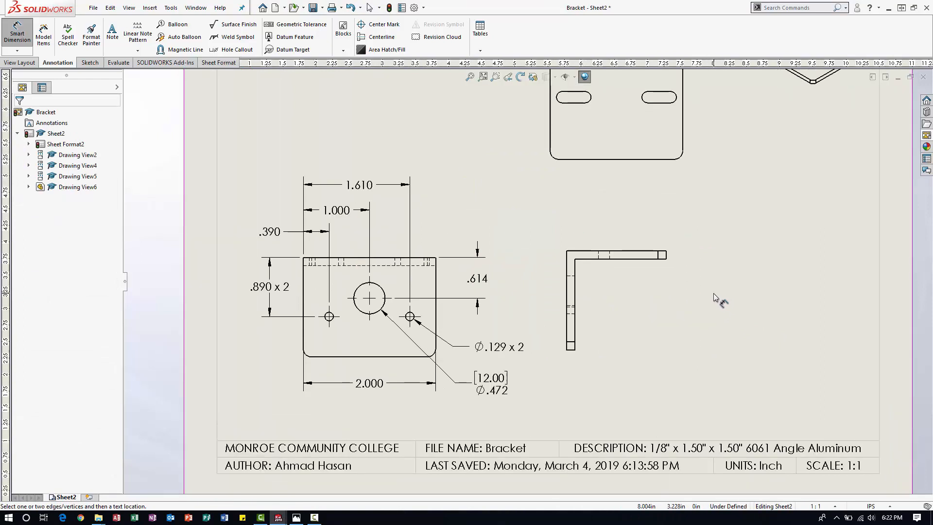
{"action": "left_click", "coordinate": [566, 266]}
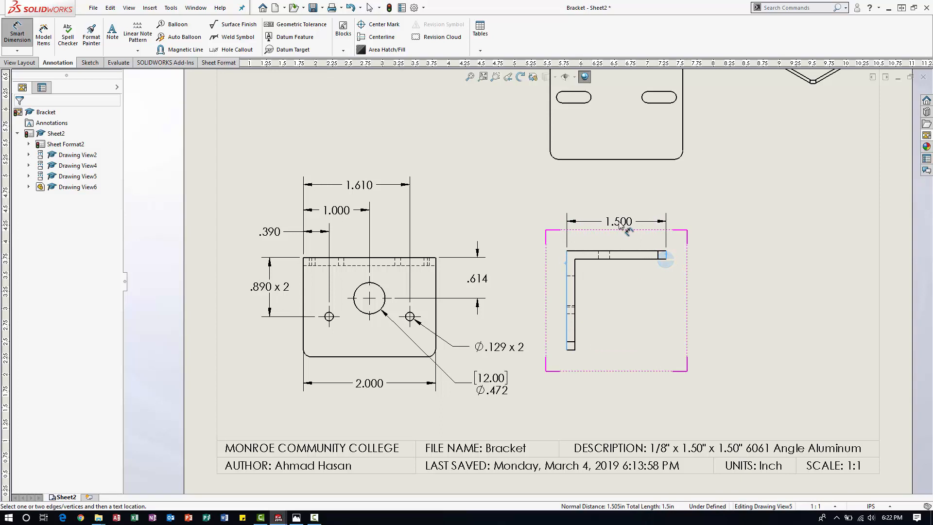
{"action": "left_click", "coordinate": [618, 225]}
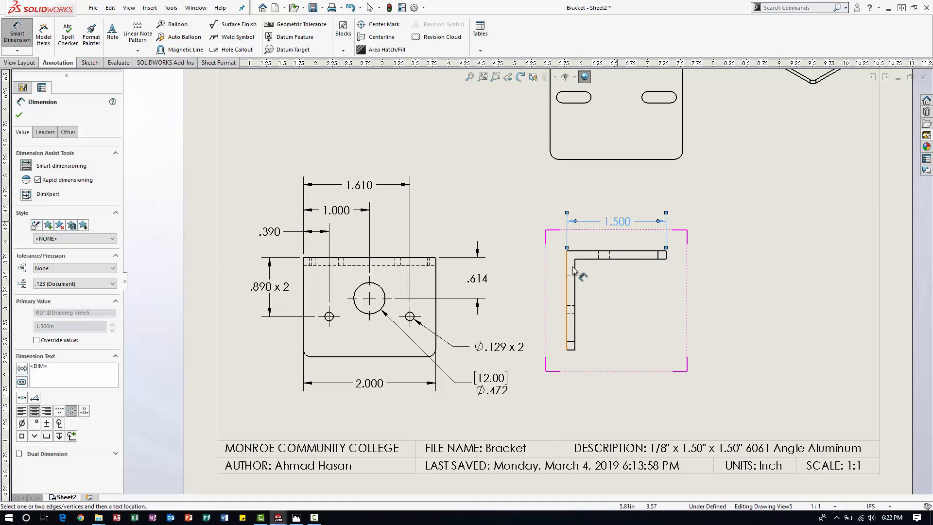
Dimension the L-shaped side view's overall height, placed to the left of the view.
{"action": "left_click", "coordinate": [583, 252]}
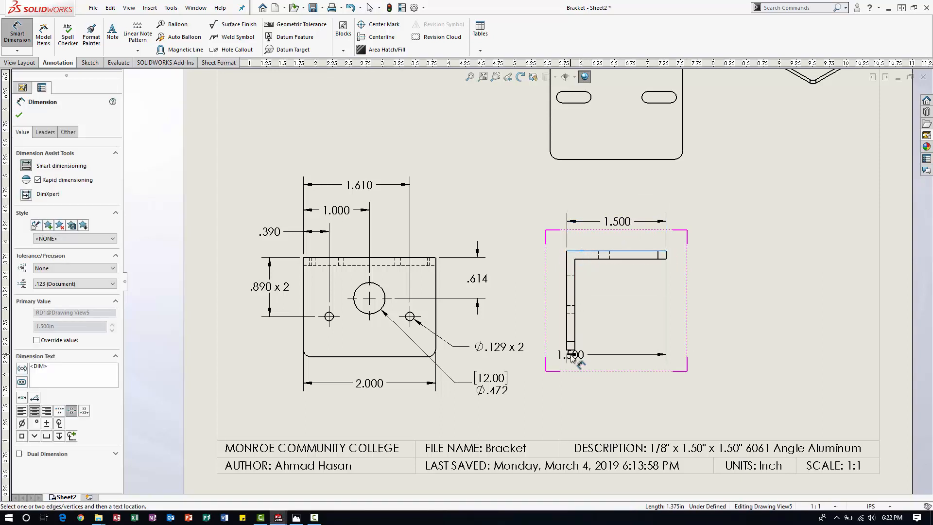
{"action": "left_click", "coordinate": [572, 349]}
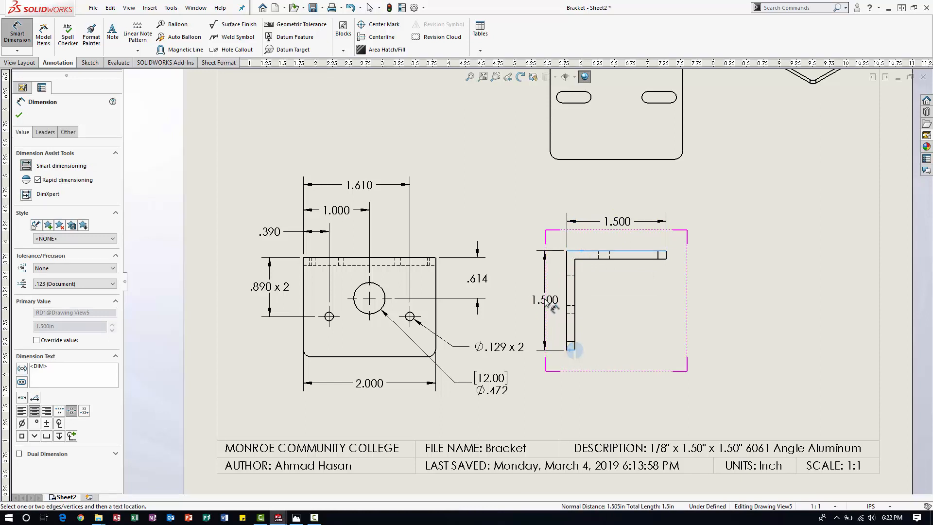
{"action": "left_click", "coordinate": [544, 298]}
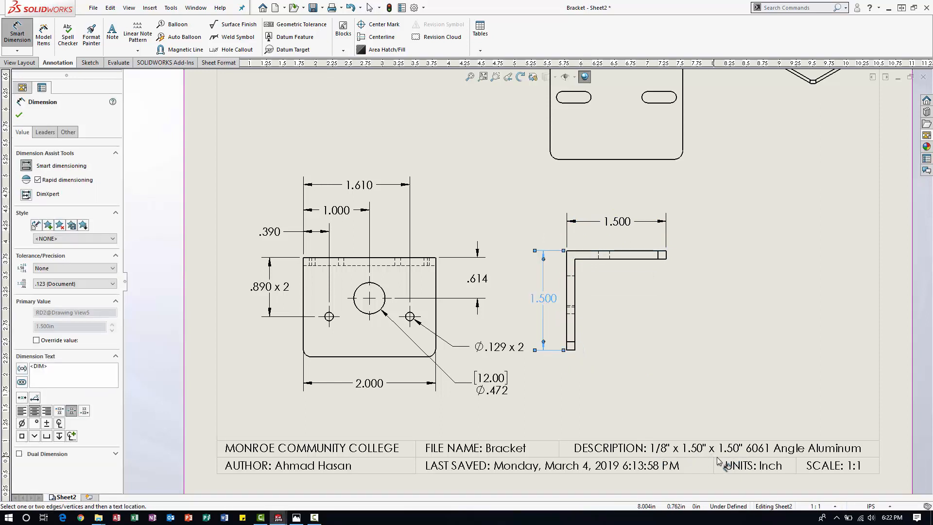
{"action": "key", "text": "Escape"}
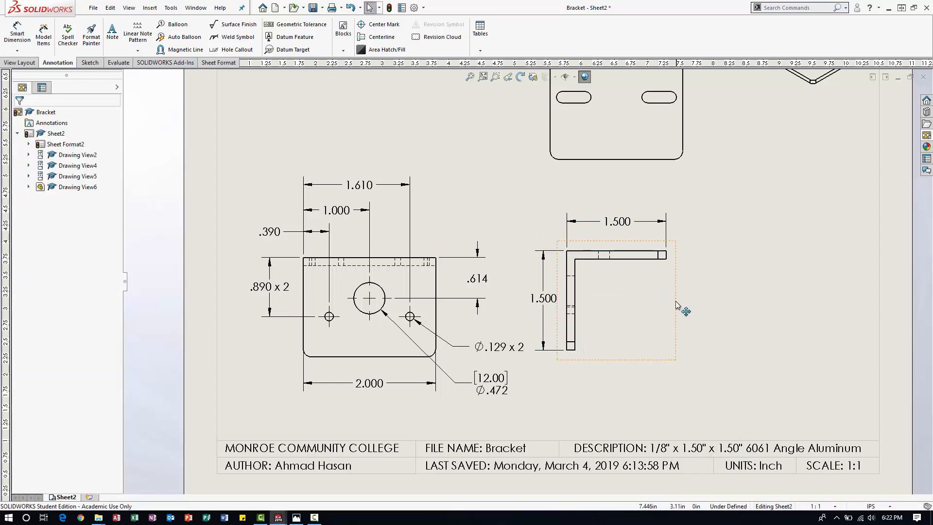
{"action": "left_click", "coordinate": [696, 311]}
Reposition the slotted view slightly on the sheet and nudge the round-hole view upward.
{"action": "key", "text": "f"}
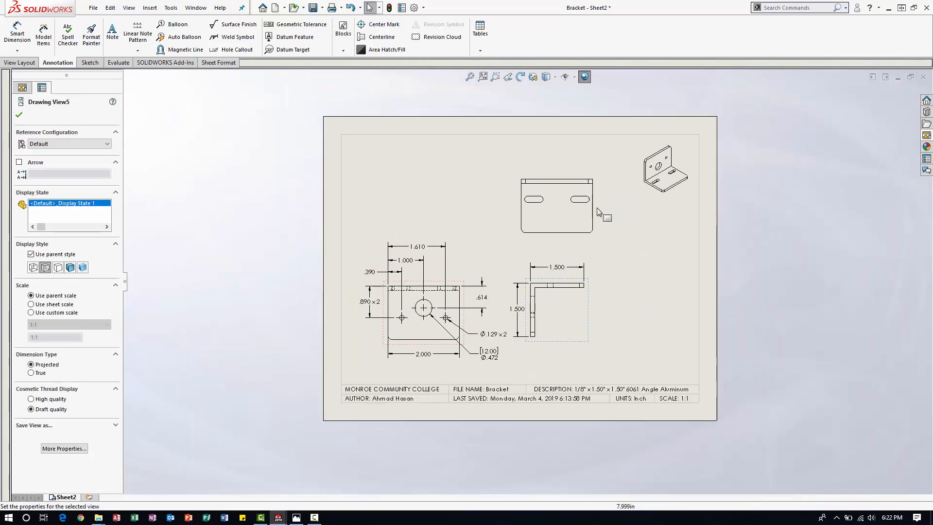
{"action": "left_click_drag", "start_coordinate": [605, 196], "coordinate": [604, 200]}
{"action": "left_click", "coordinate": [640, 275]}
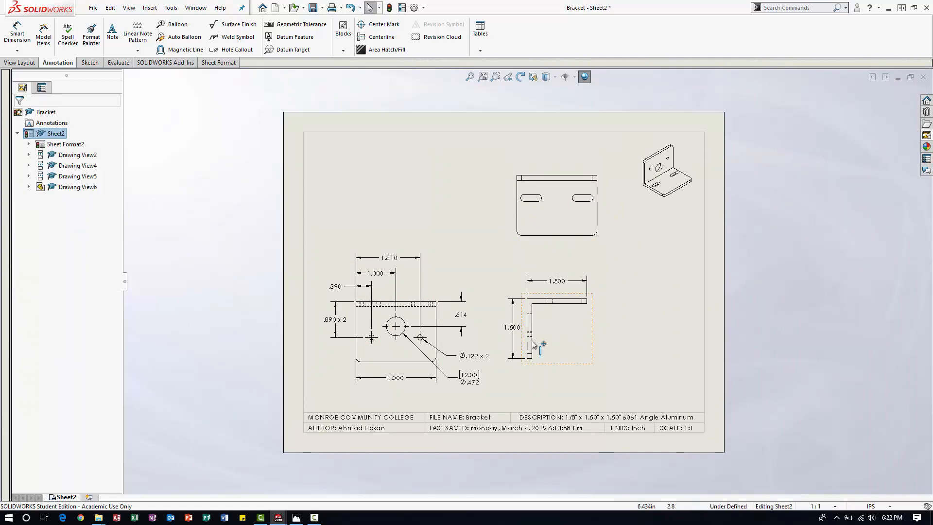
{"action": "scroll", "coordinate": [526, 366], "scroll_direction": "down", "scroll_amount": 2}
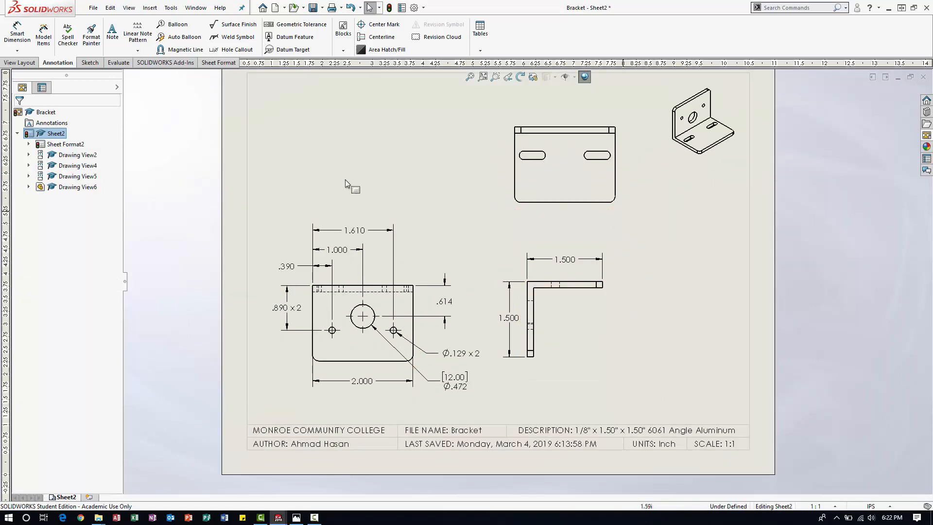
{"action": "left_click_drag", "start_coordinate": [414, 278], "coordinate": [415, 271]}
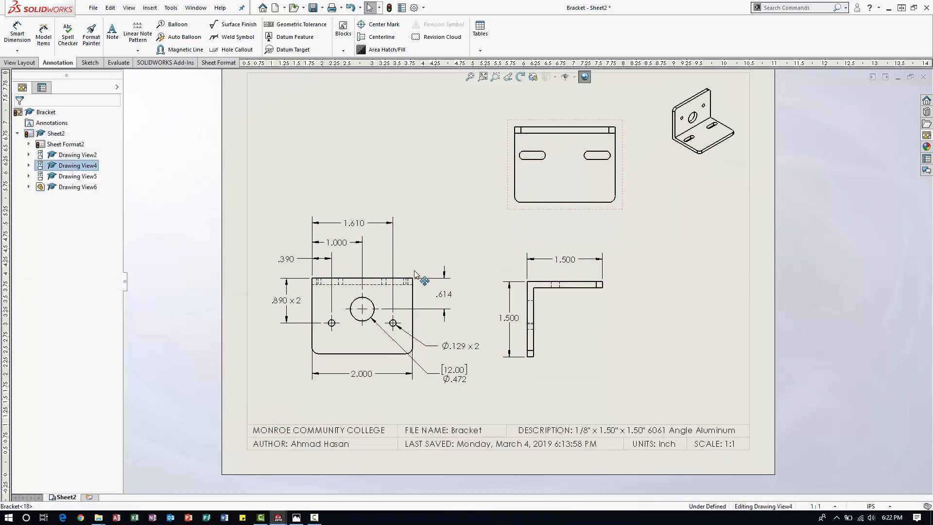
{"action": "left_click", "coordinate": [617, 341]}
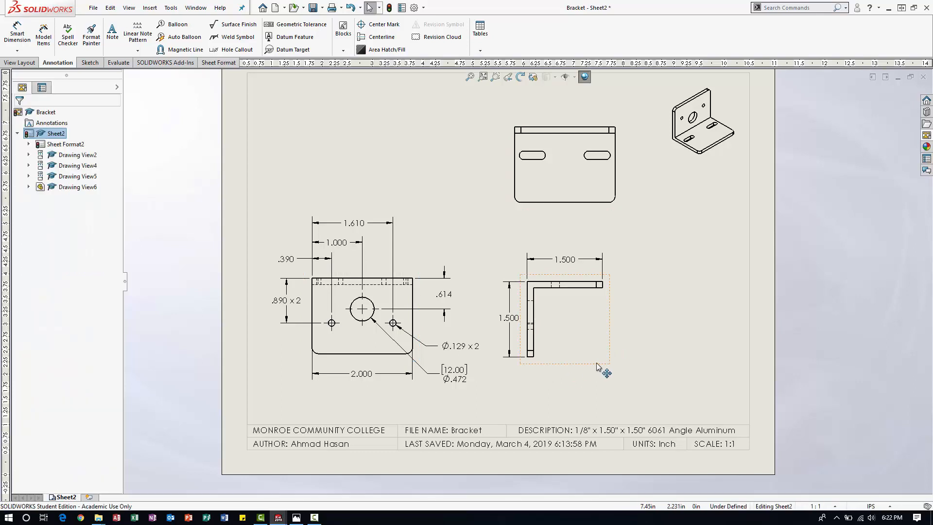
Nudge the L-shaped side view slightly downward and dimension its horizontal flange thickness, placed to the right of the view.
{"action": "left_click_drag", "start_coordinate": [598, 363], "coordinate": [603, 364]}
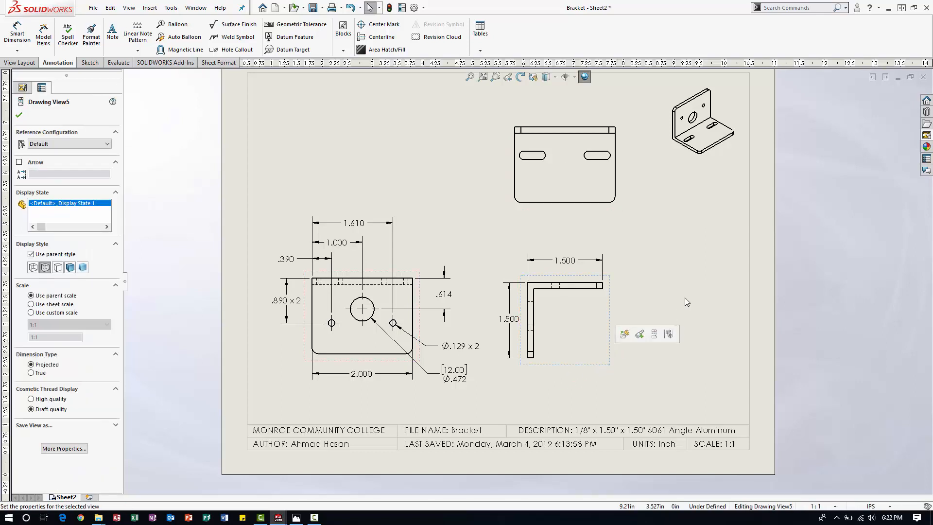
{"action": "left_click", "coordinate": [684, 297]}
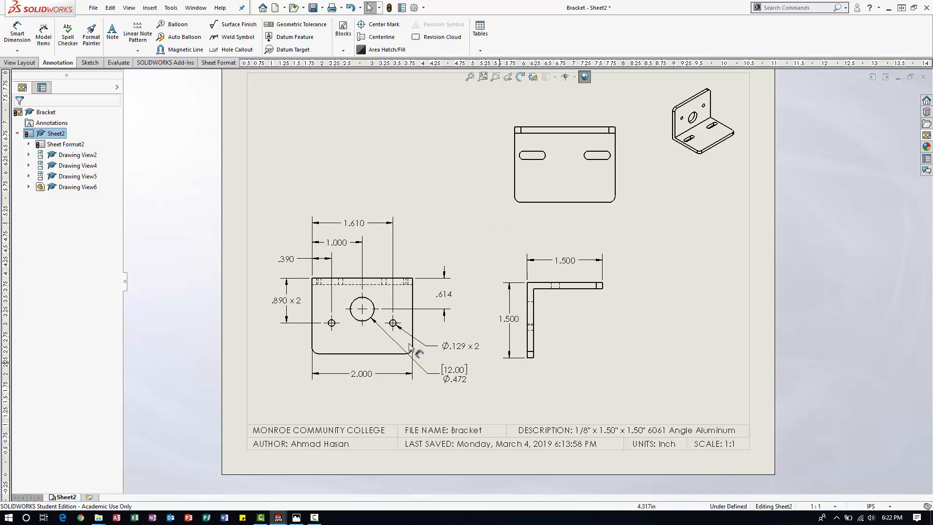
{"action": "left_click", "coordinate": [17, 32]}
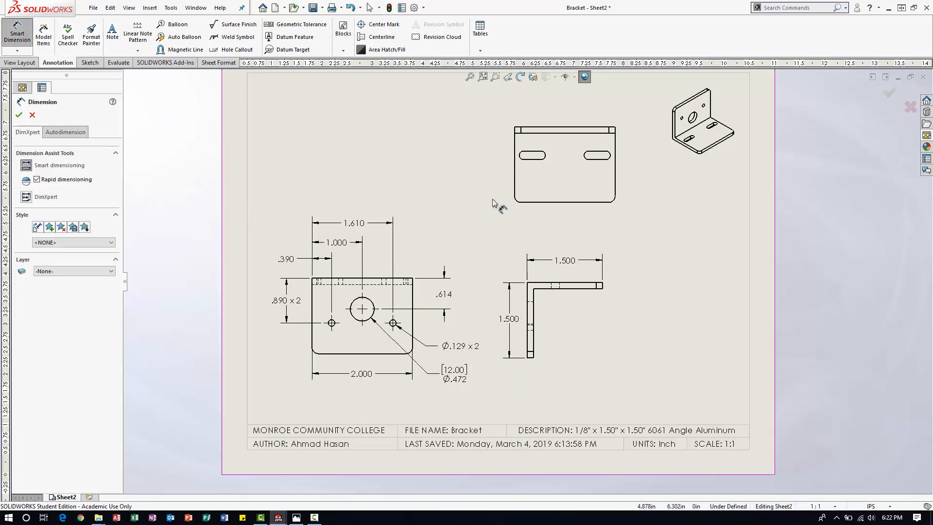
{"action": "left_click", "coordinate": [584, 290]}
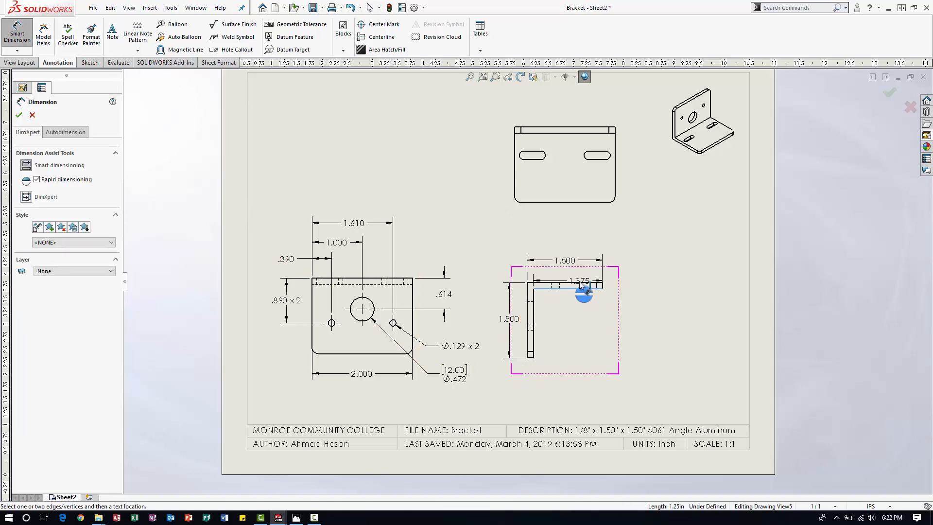
{"action": "left_click", "coordinate": [580, 283]}
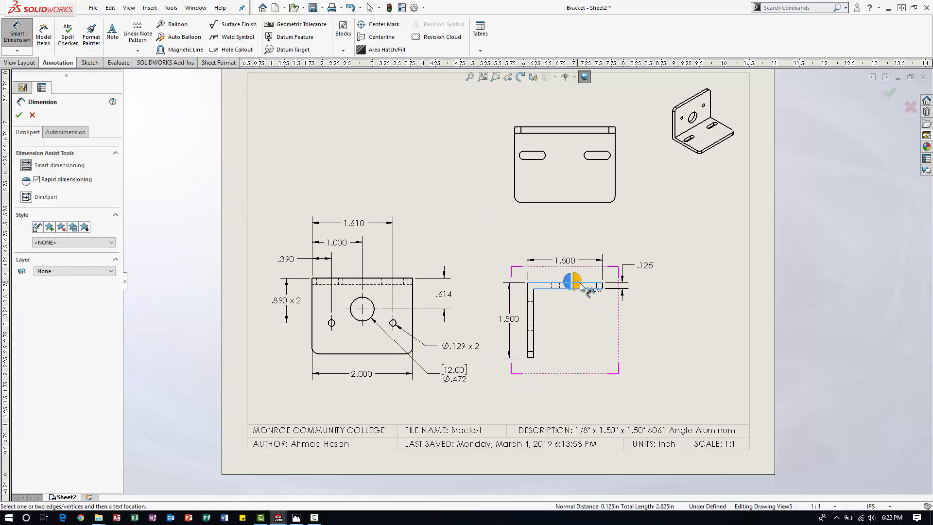
{"action": "left_click", "coordinate": [634, 267]}
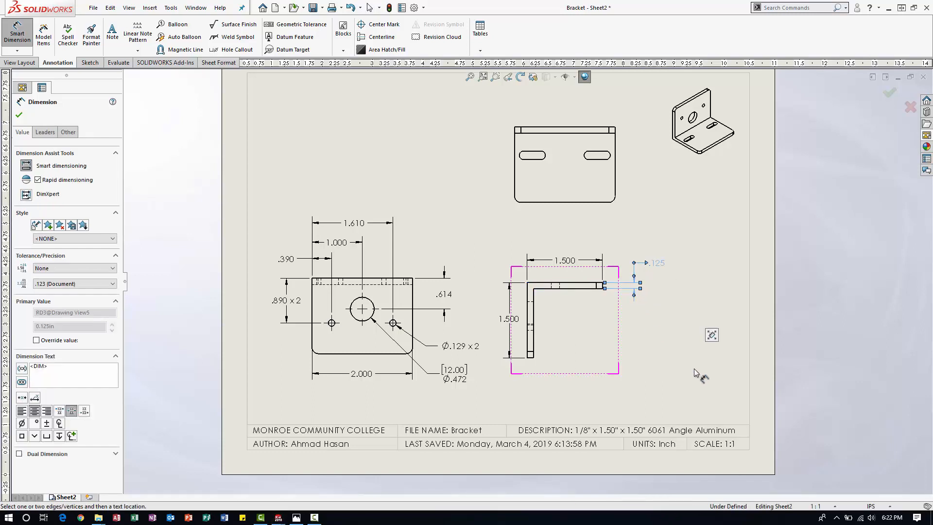
{"action": "key", "text": "Escape"}
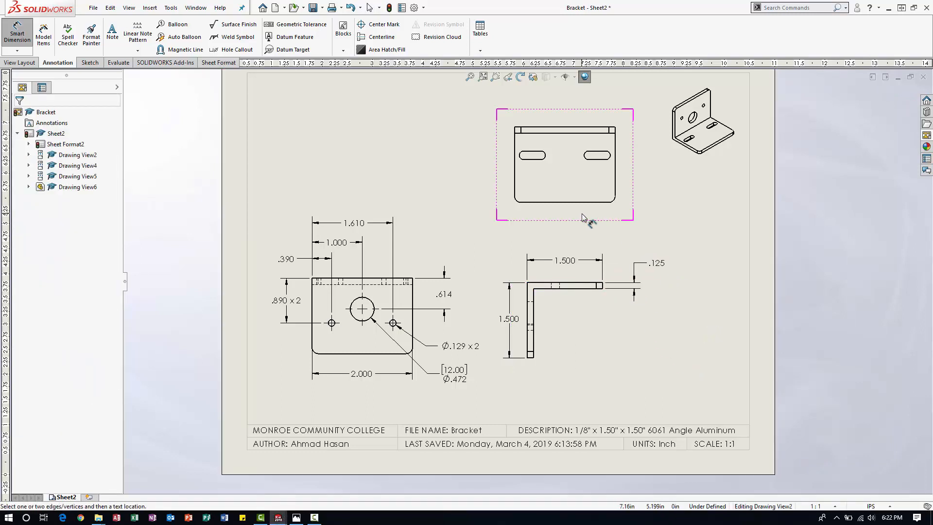
Add center marks to both slots in the slotted view, using the slot-ends option so each end arc is marked.
{"action": "scroll", "coordinate": [589, 215], "scroll_direction": "up", "scroll_amount": 3}
{"action": "scroll", "coordinate": [617, 217], "scroll_direction": "down", "scroll_amount": 2}
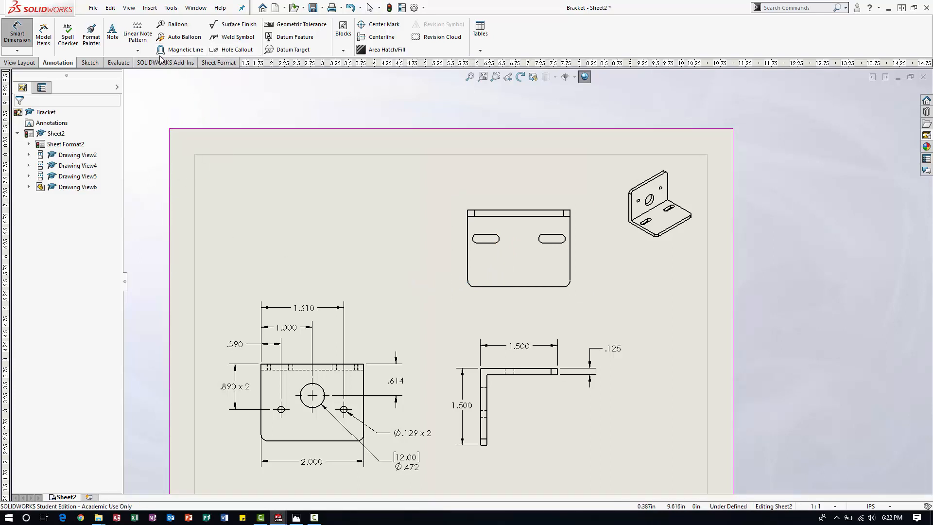
{"action": "left_click", "coordinate": [378, 24]}
{"action": "scroll", "coordinate": [457, 275], "scroll_direction": "down", "scroll_amount": 2}
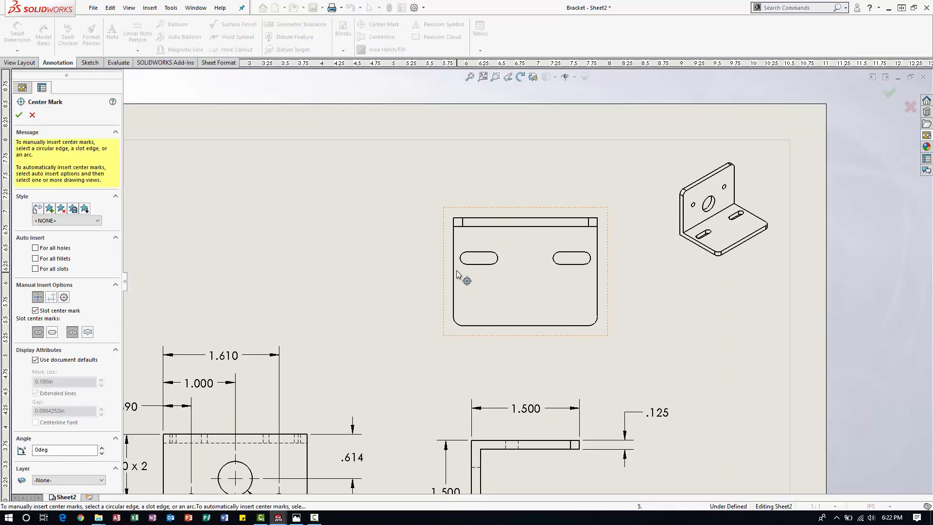
{"action": "left_click", "coordinate": [461, 261]}
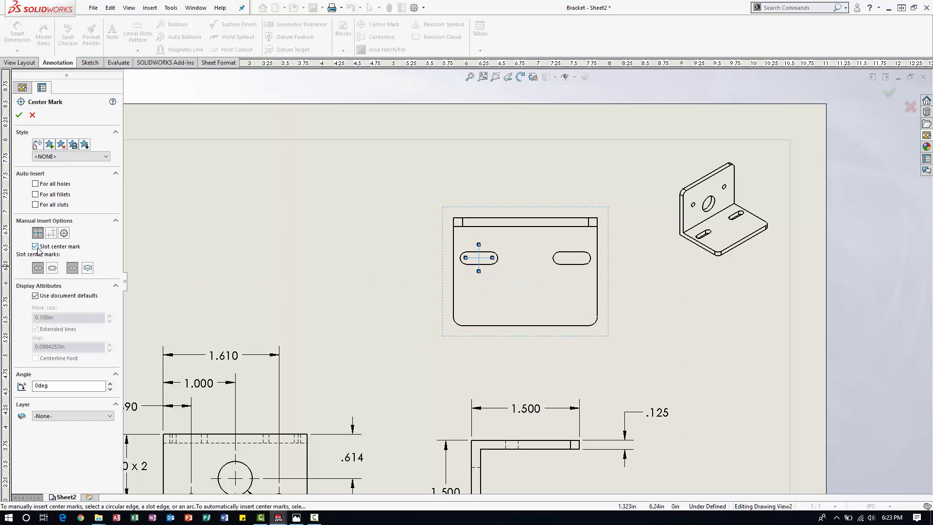
{"action": "left_click", "coordinate": [53, 269]}
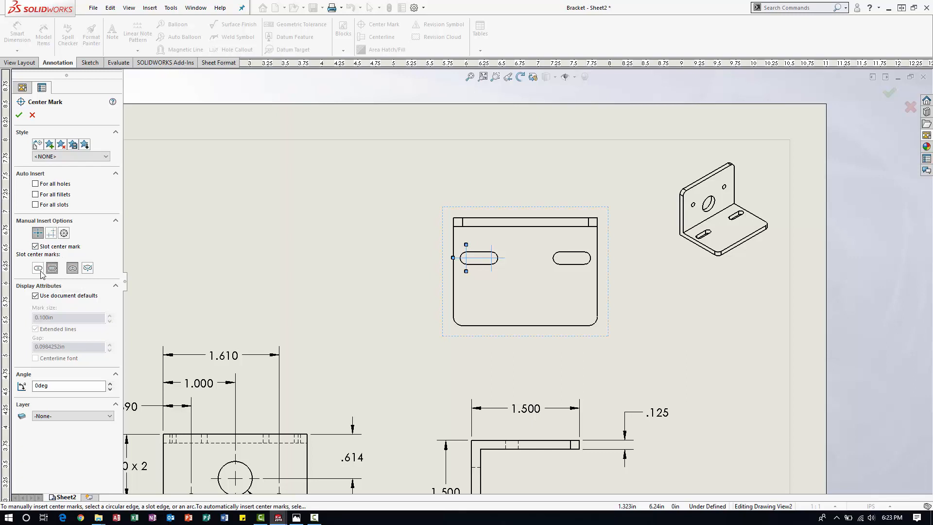
{"action": "left_click", "coordinate": [564, 253]}
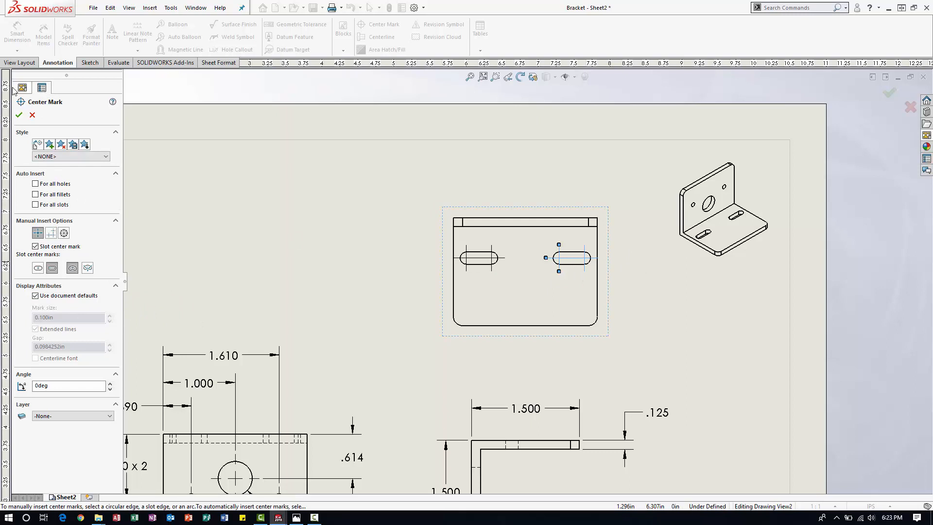
{"action": "left_click", "coordinate": [19, 115]}
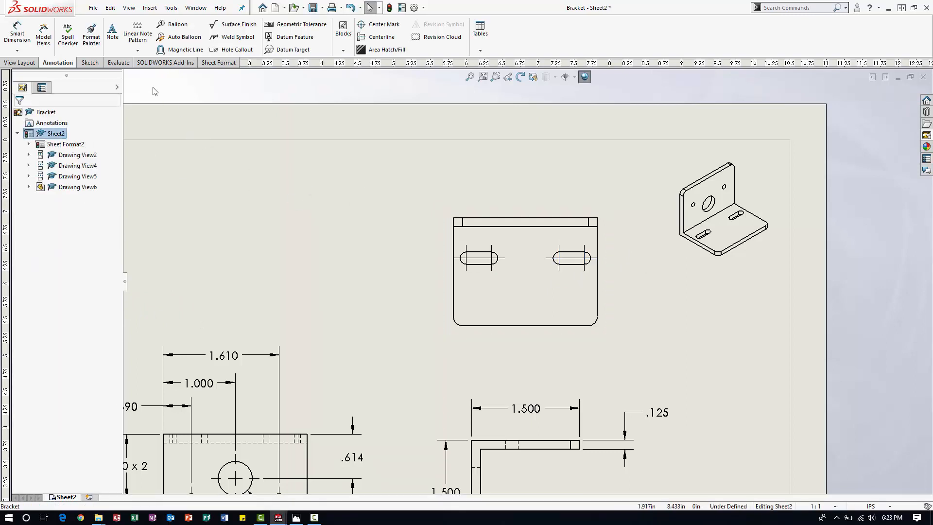
Dimension the horizontal distance from the slotted view's left edge to the left slot's right-end center, placed above the view.
{"action": "left_click", "coordinate": [17, 32]}
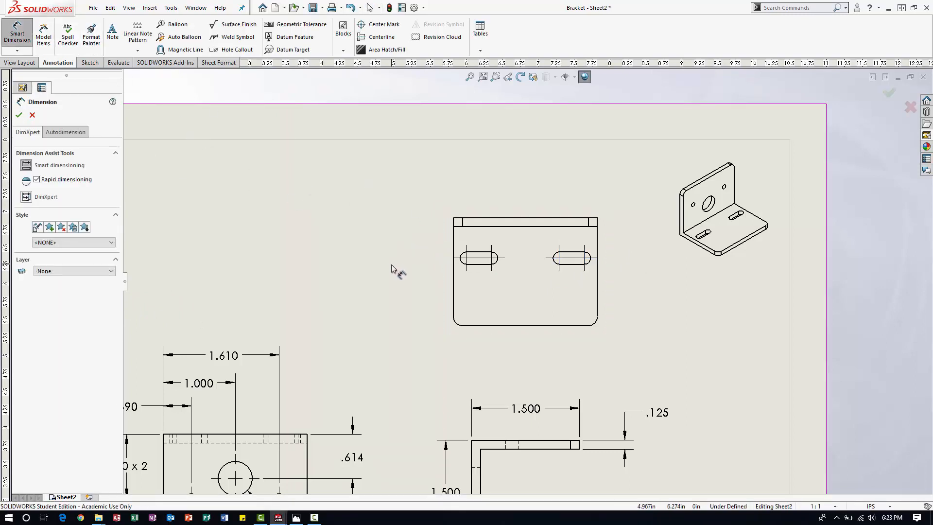
{"action": "left_click", "coordinate": [453, 237]}
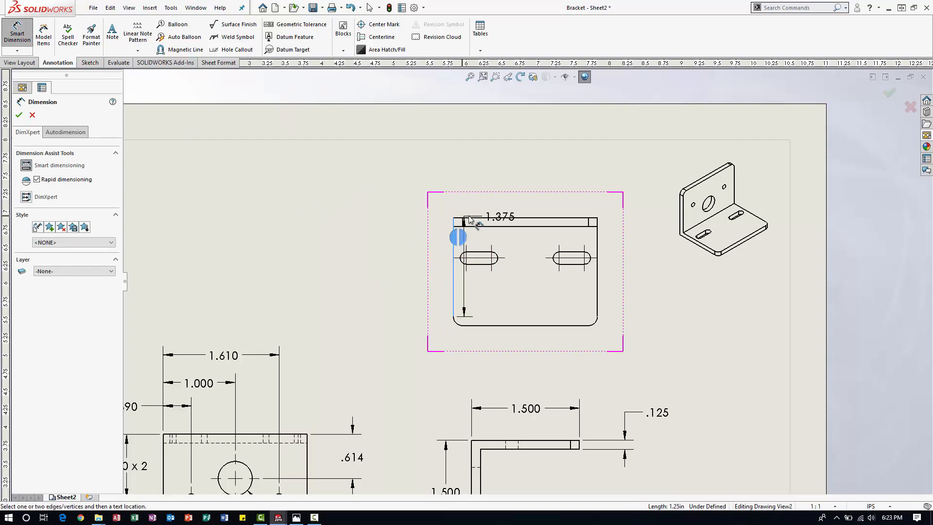
{"action": "left_click", "coordinate": [491, 258]}
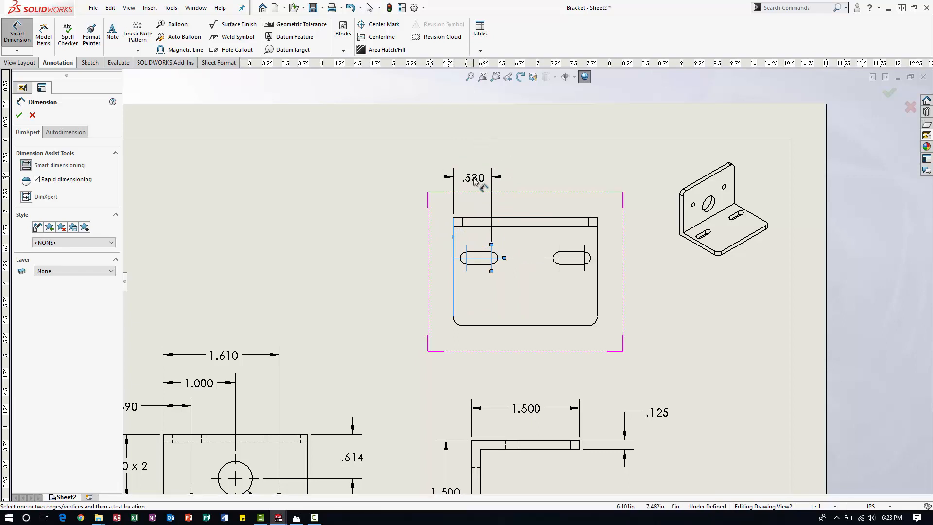
{"action": "left_click", "coordinate": [471, 179]}
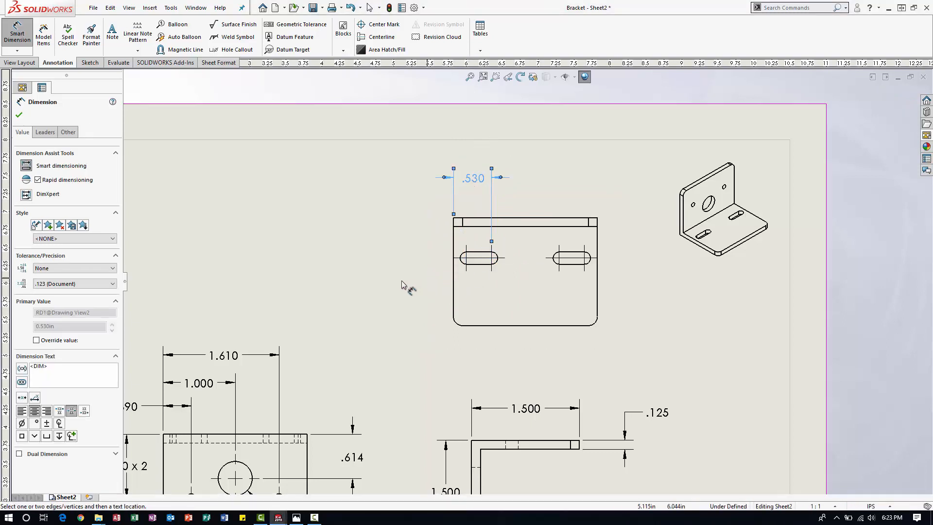
Dimension the vertical distance from the slotted view's top edge to the left slot's centerline, adding the suffix "x 2", placed left of the view.
{"action": "left_click", "coordinate": [457, 262]}
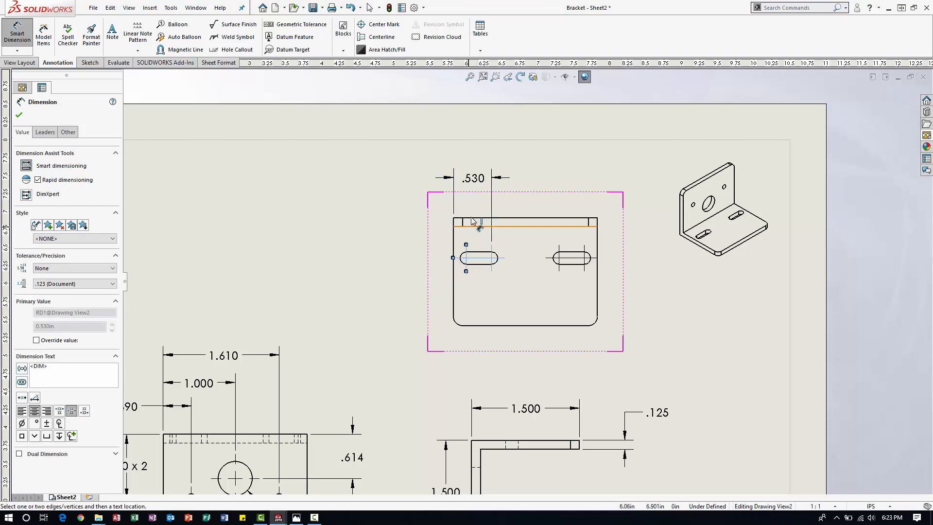
{"action": "left_click", "coordinate": [471, 218]}
{"action": "left_click", "coordinate": [407, 241]}
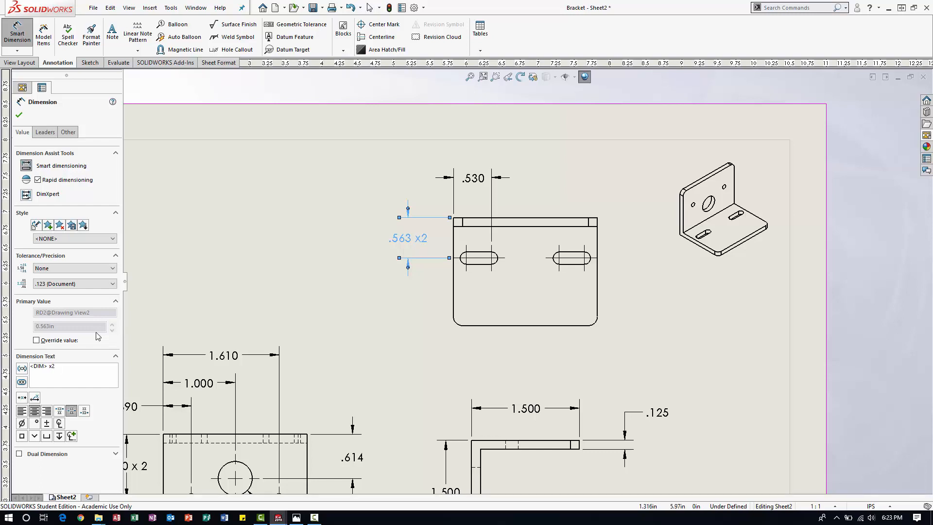
{"action": "key", "text": "BackSpace"}
{"action": "left_click", "coordinate": [282, 316]}
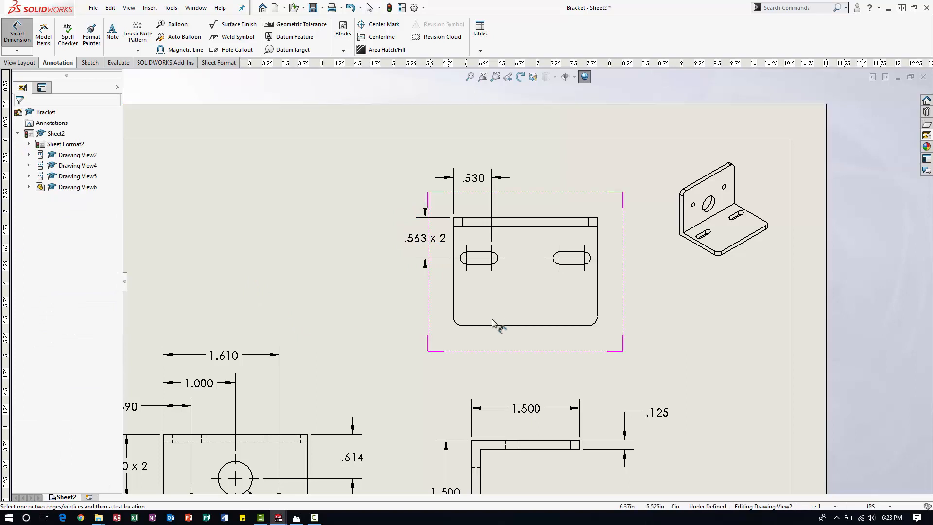
Dimension the right slot's width between its two straight edges, placed to the right of the slotted view.
{"action": "left_click", "coordinate": [571, 257]}
{"action": "left_click", "coordinate": [575, 264]}
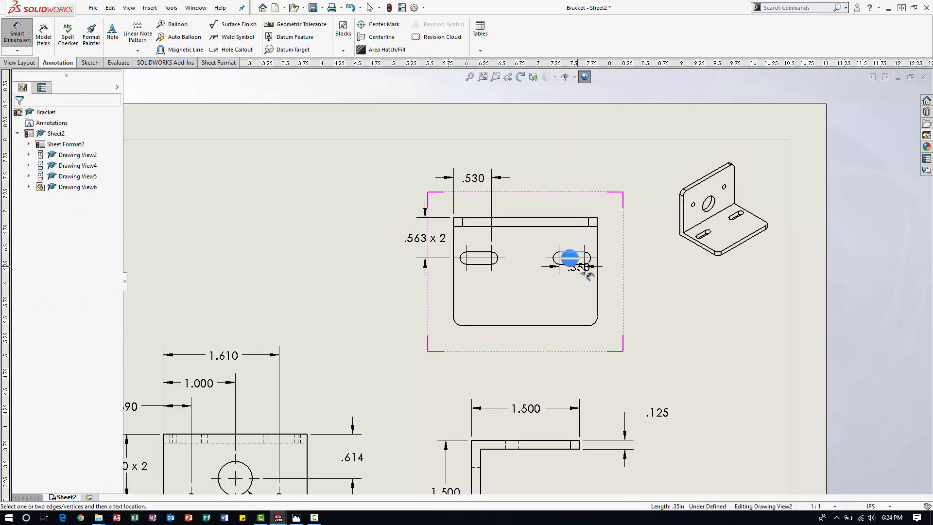
{"action": "left_click", "coordinate": [622, 235]}
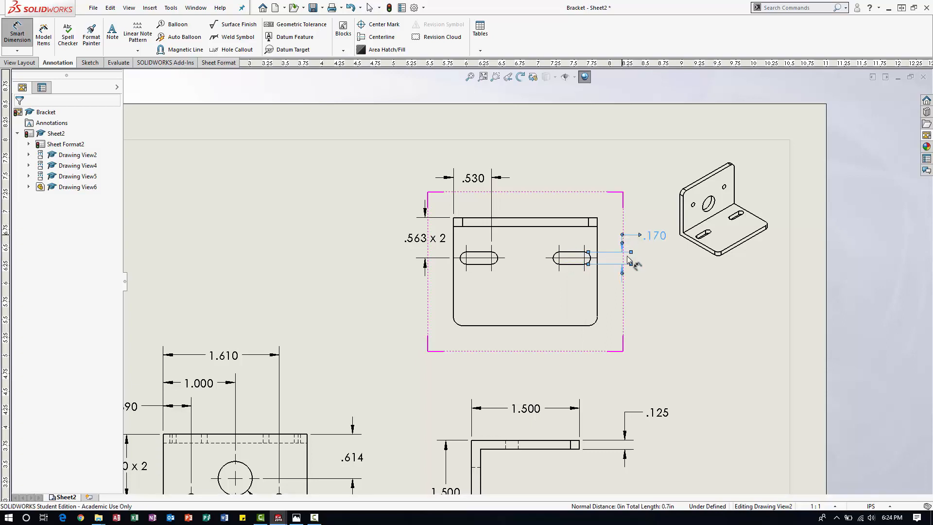
{"action": "left_click", "coordinate": [658, 294]}
{"action": "key", "text": "z"}
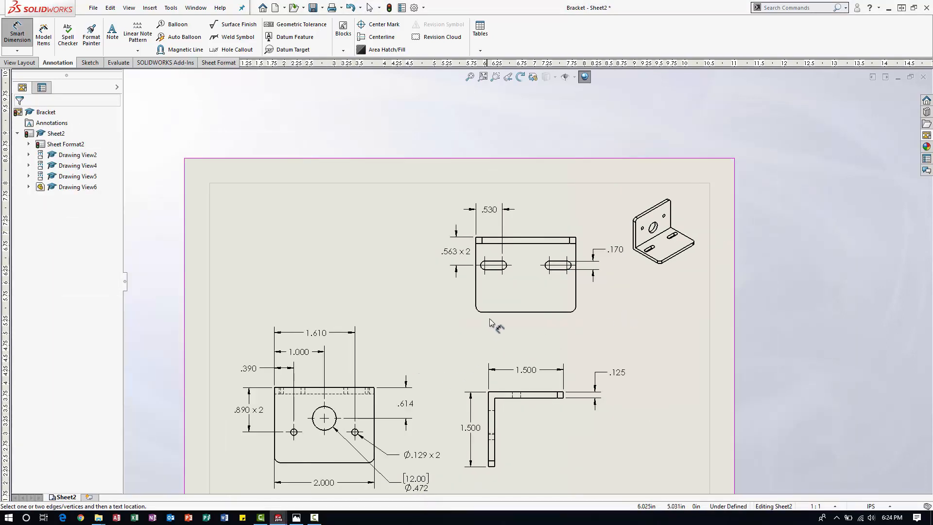
{"action": "key", "text": "Escape"}
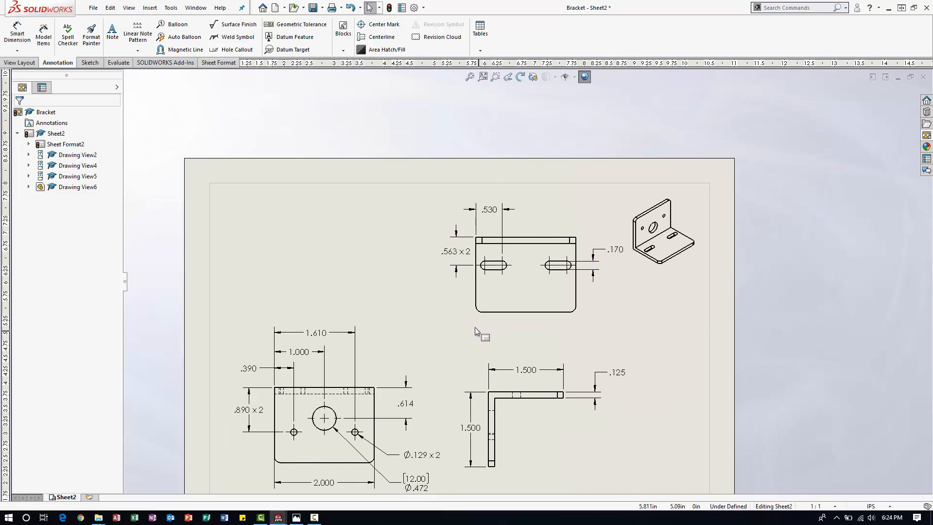
Shift the slotted view slightly to the left on the sheet, together with the aligned L-shaped side view.
{"action": "left_click_drag", "start_coordinate": [475, 326], "coordinate": [465, 326]}
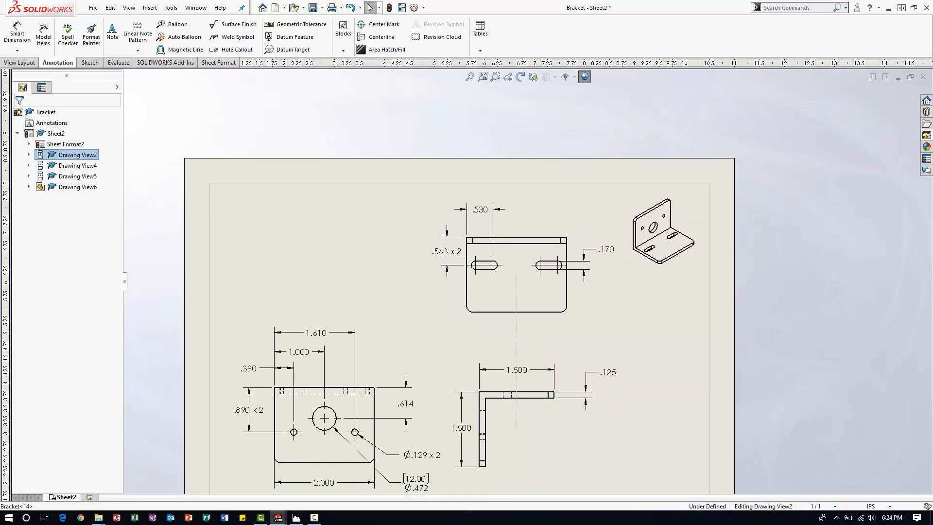
{"action": "scroll", "coordinate": [555, 277], "scroll_direction": "down", "scroll_amount": 1}
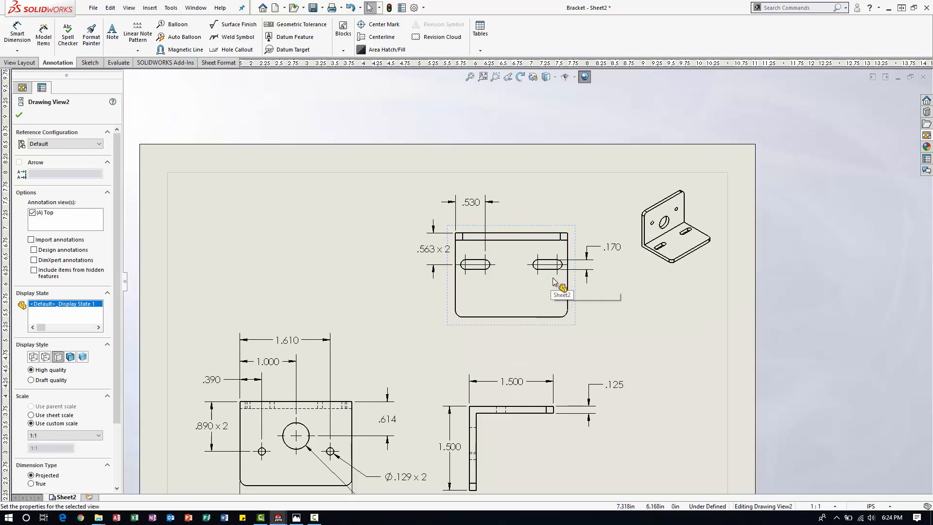
{"action": "left_click", "coordinate": [617, 309]}
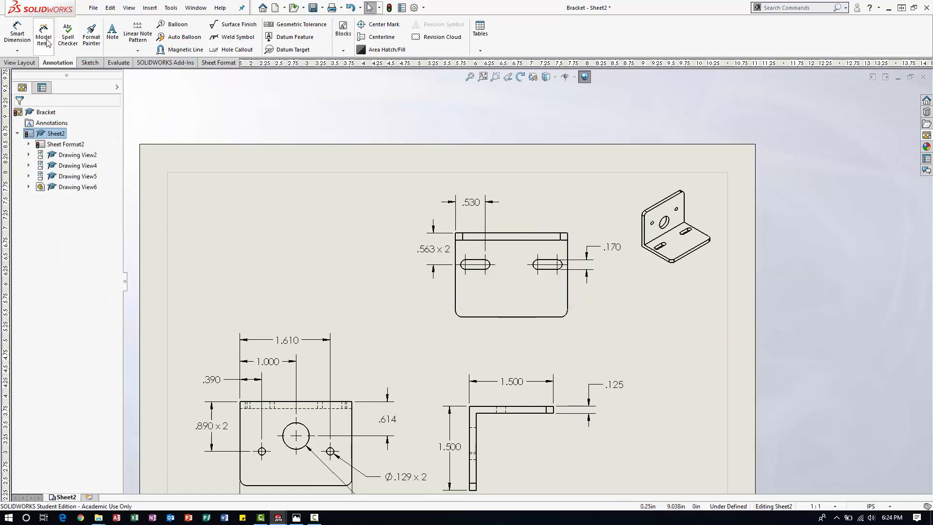
Dimension the horizontal distance from the slotted view's left edge to the left slot's left-end center, placed below the view.
{"action": "left_click", "coordinate": [17, 34]}
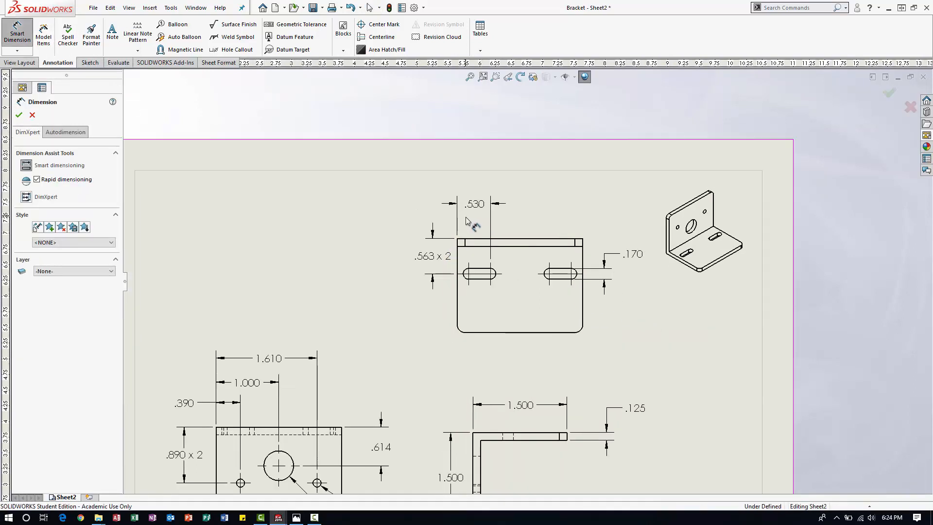
{"action": "scroll", "coordinate": [450, 199], "scroll_direction": "down", "scroll_amount": 1}
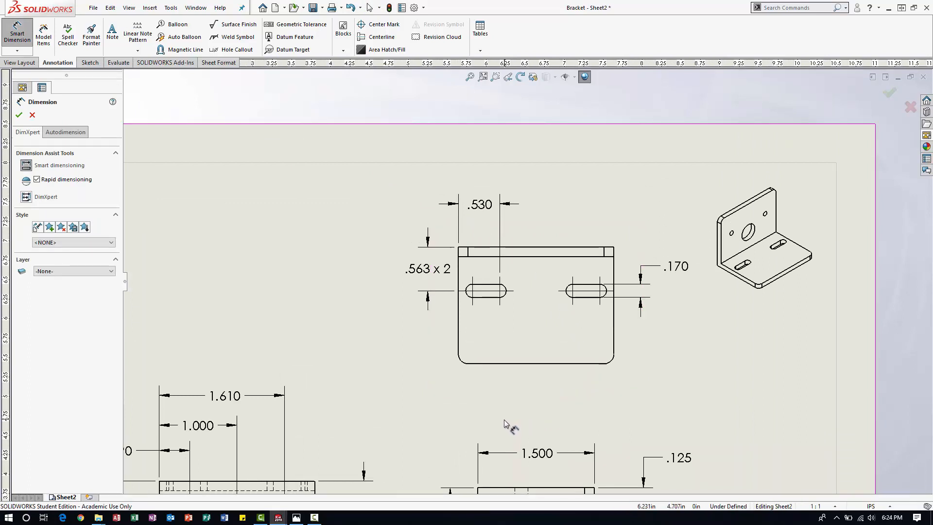
{"action": "left_click", "coordinate": [459, 333]}
{"action": "left_click", "coordinate": [470, 291]}
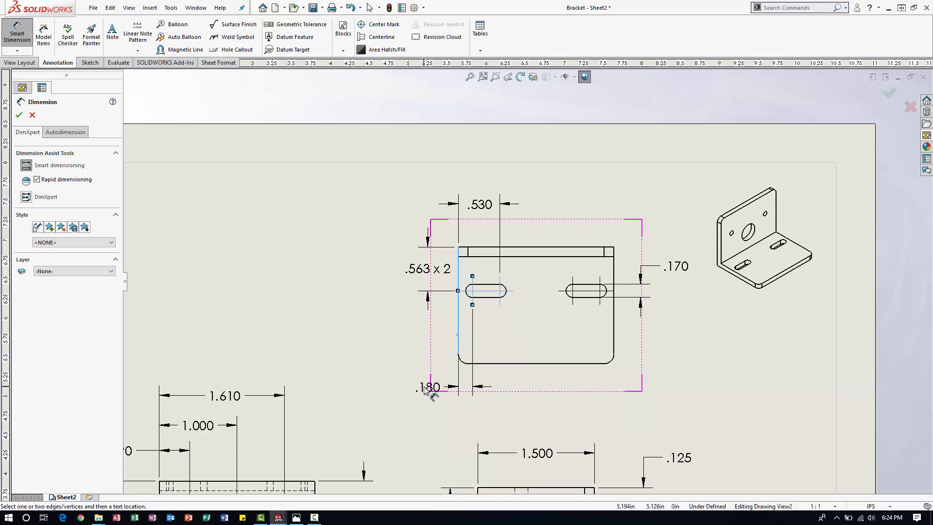
{"action": "left_click", "coordinate": [424, 387]}
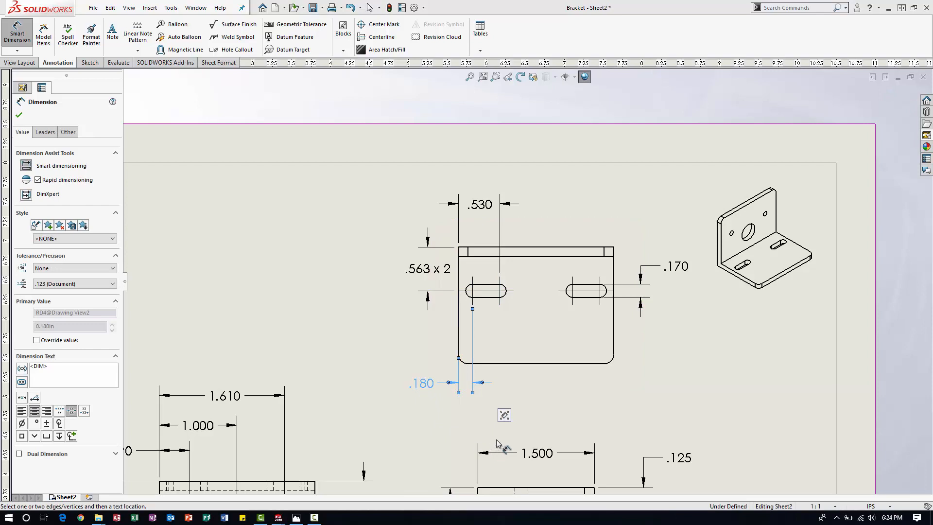
Dimension the horizontal distance from the slotted view's left edge to the right slot's left-end center, stacked below the existing lower dimension.
{"action": "left_click", "coordinate": [458, 331]}
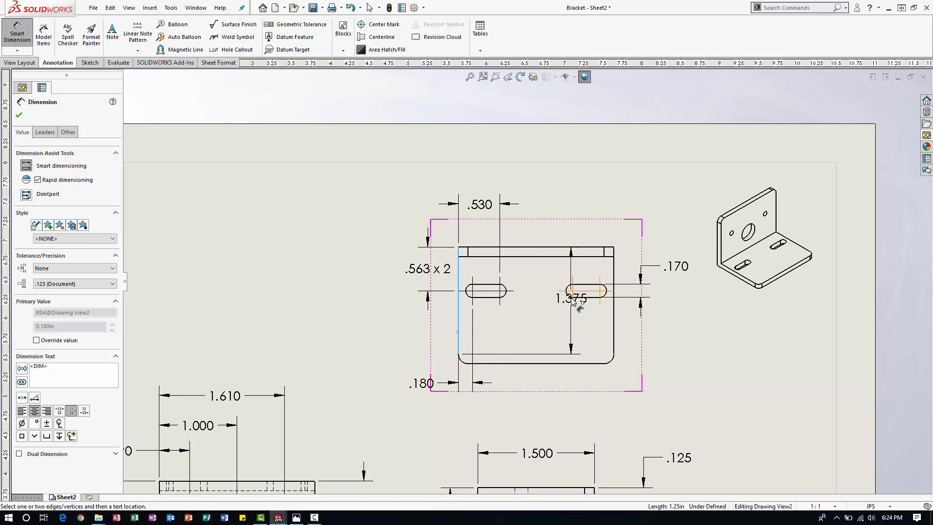
{"action": "left_click", "coordinate": [572, 304]}
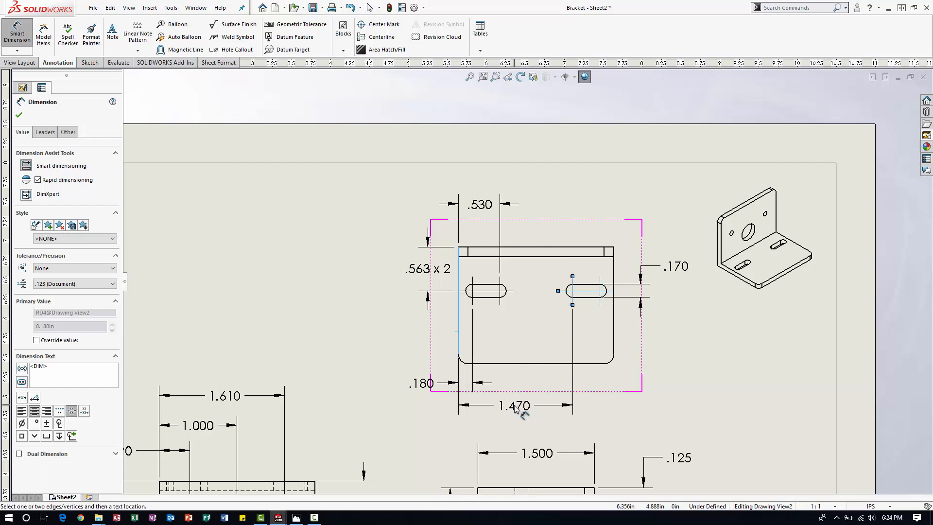
{"action": "left_click", "coordinate": [516, 408]}
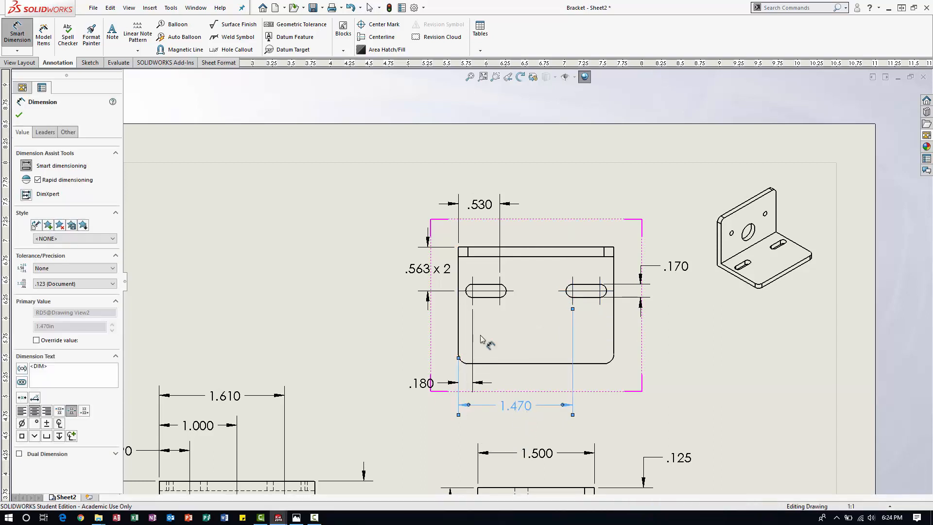
{"action": "left_click", "coordinate": [732, 390]}
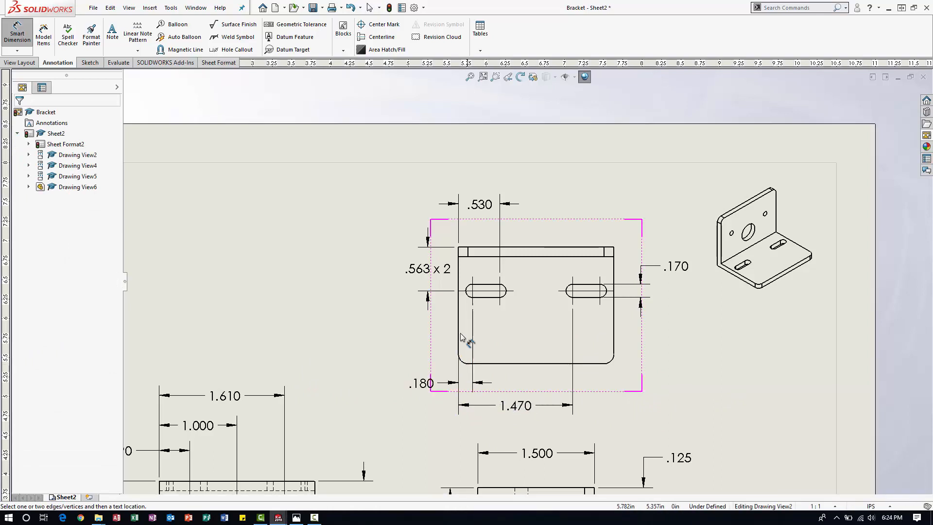
Dimension the horizontal distance from the slotted view's left edge to the right slot's right-end center, stacked below the other lower dimensions.
{"action": "left_click", "coordinate": [459, 311]}
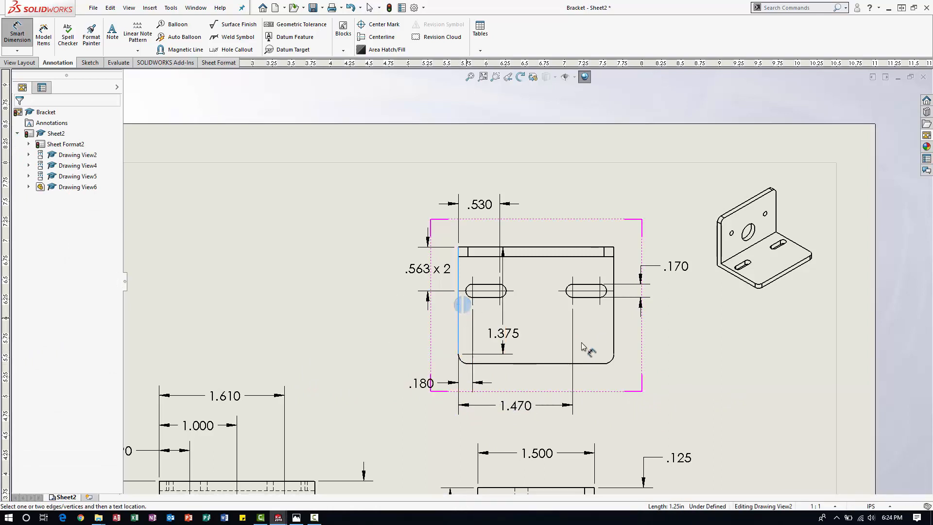
{"action": "left_click", "coordinate": [614, 328]}
{"action": "key", "text": "Escape"}
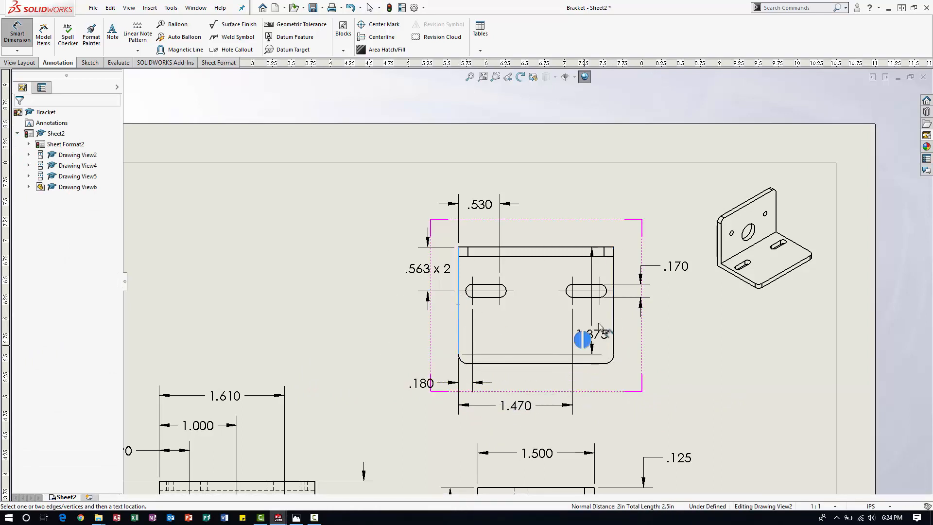
{"action": "scroll", "coordinate": [601, 297], "scroll_direction": "down", "scroll_amount": 2}
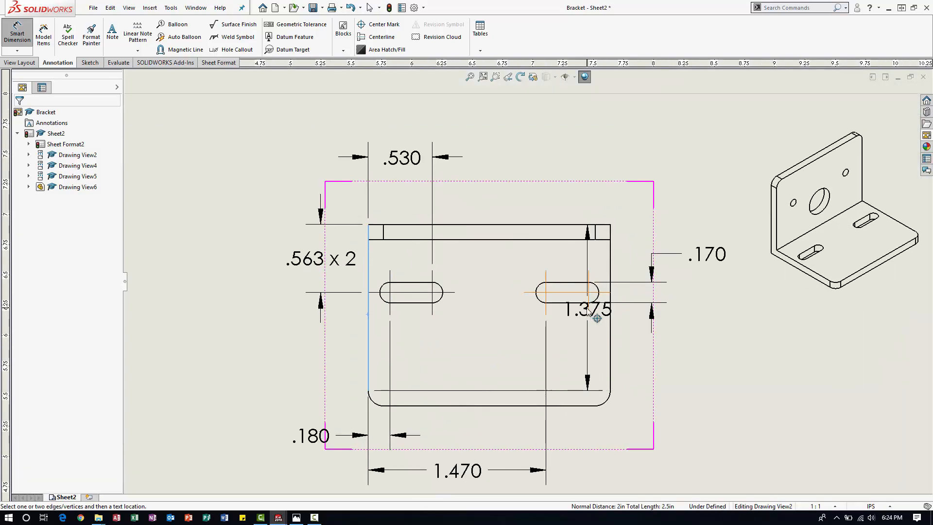
{"action": "left_click", "coordinate": [600, 298]}
{"action": "scroll", "coordinate": [534, 292], "scroll_direction": "up", "scroll_amount": 3}
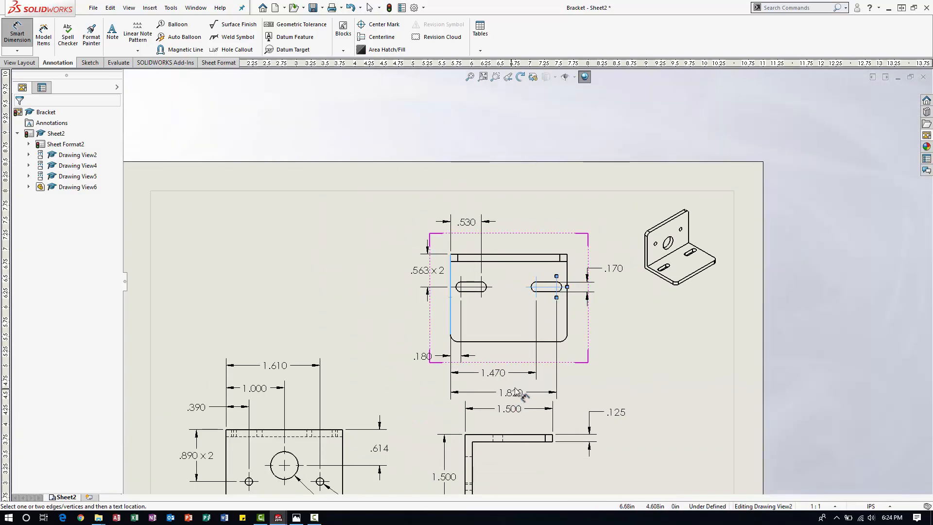
{"action": "left_click", "coordinate": [515, 386]}
{"action": "key", "text": "Escape"}
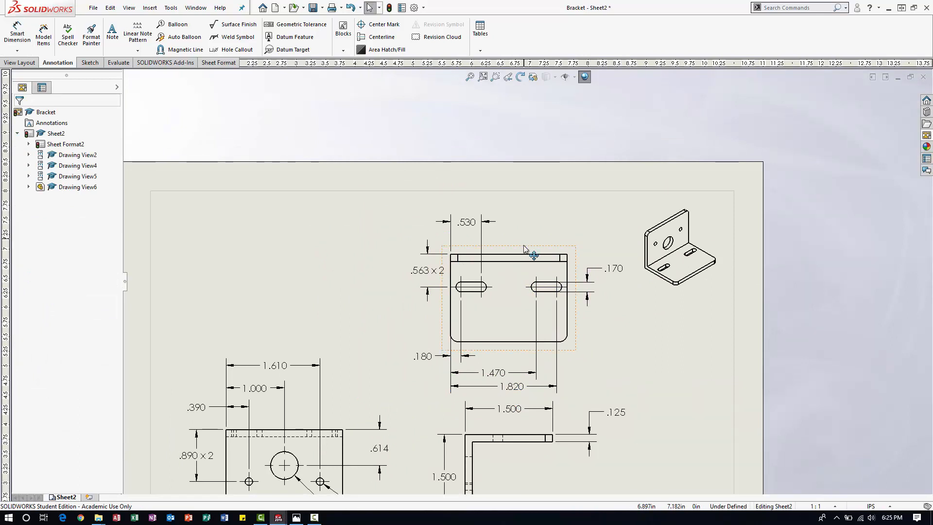
Move the slotted view slightly higher on the sheet and adjust the position of its .530 dimension above it.
{"action": "left_click_drag", "start_coordinate": [522, 245], "coordinate": [529, 234]}
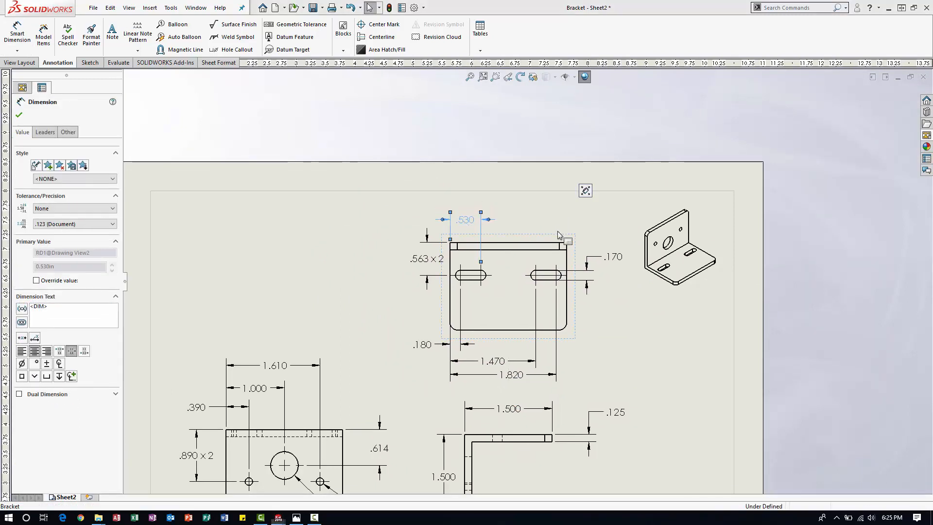
{"action": "left_click", "coordinate": [605, 296]}
{"action": "scroll", "coordinate": [606, 302], "scroll_direction": "up", "scroll_amount": 3}
{"action": "scroll", "coordinate": [506, 403], "scroll_direction": "down", "scroll_amount": 2}
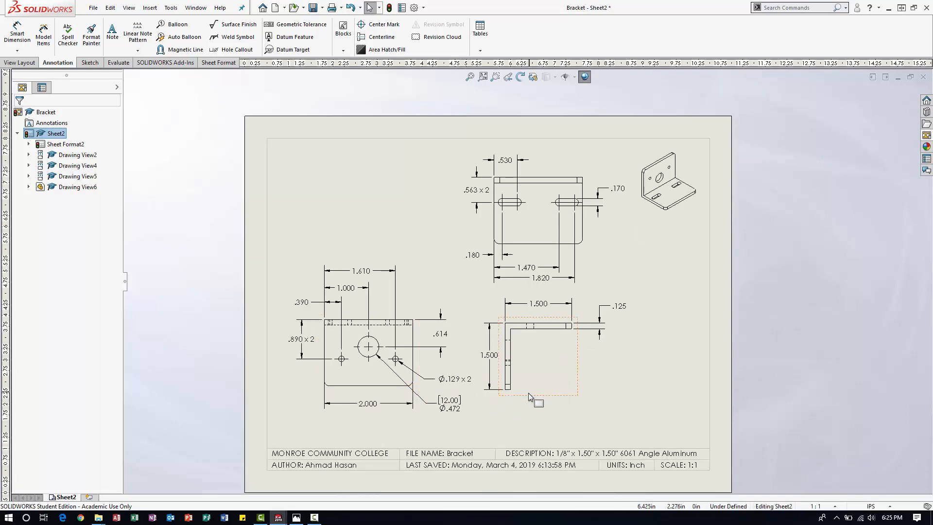
Align the front view with the large hole horizontally by center with the L-shaped side view.
{"action": "left_click_drag", "start_coordinate": [362, 394], "coordinate": [366, 396]}
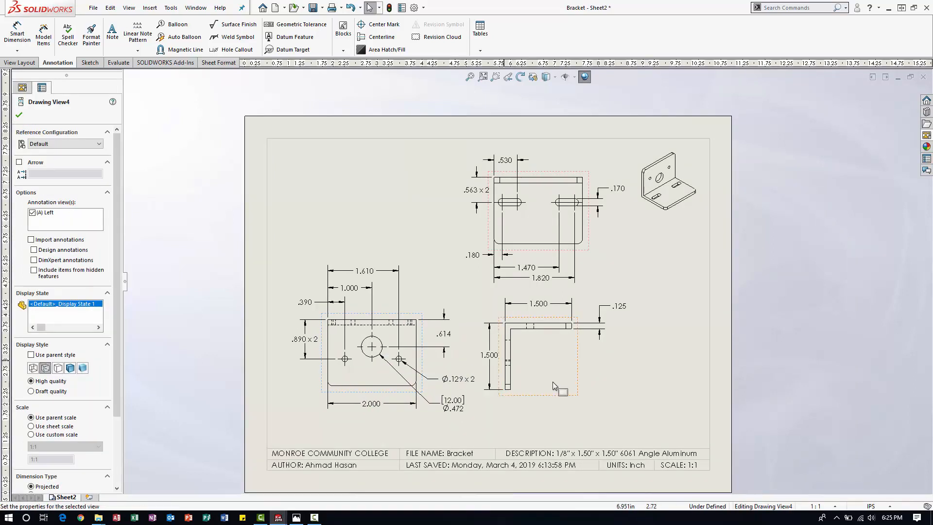
{"action": "mouse_move", "coordinate": [555, 398]}
{"action": "left_mouse_down"}
{"action": "mouse_move", "coordinate": [591, 402]}
{"action": "mouse_move", "coordinate": [560, 384]}
{"action": "mouse_move", "coordinate": [556, 399]}
{"action": "left_mouse_up"}
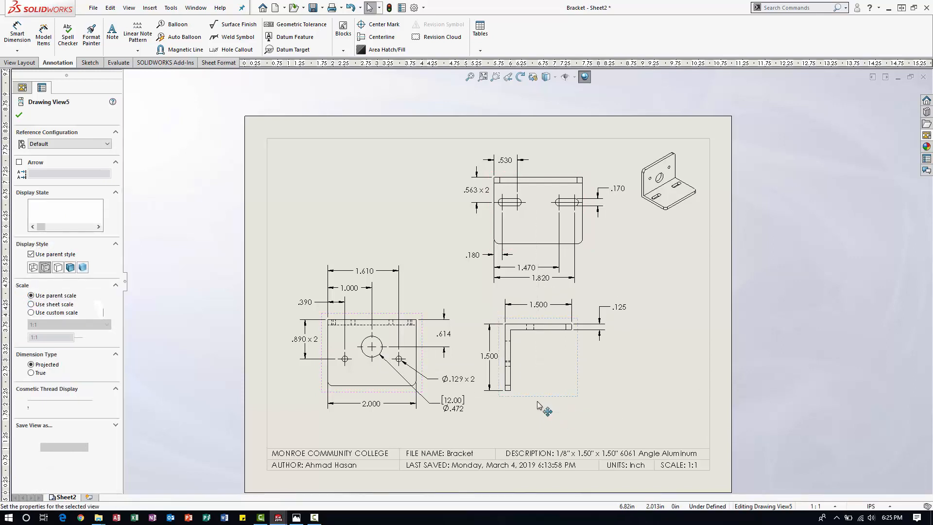
{"action": "right_click", "coordinate": [399, 397]}
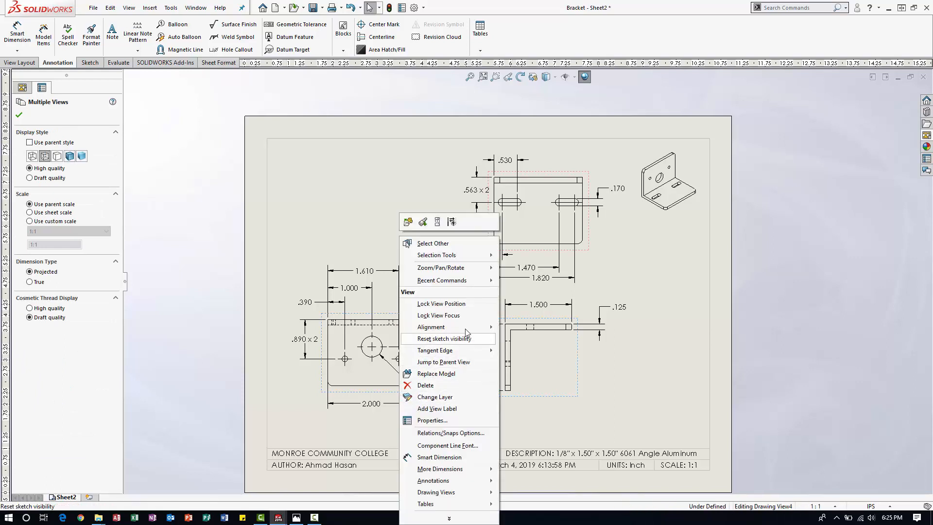
{"action": "mouse_move", "coordinate": [465, 328]}
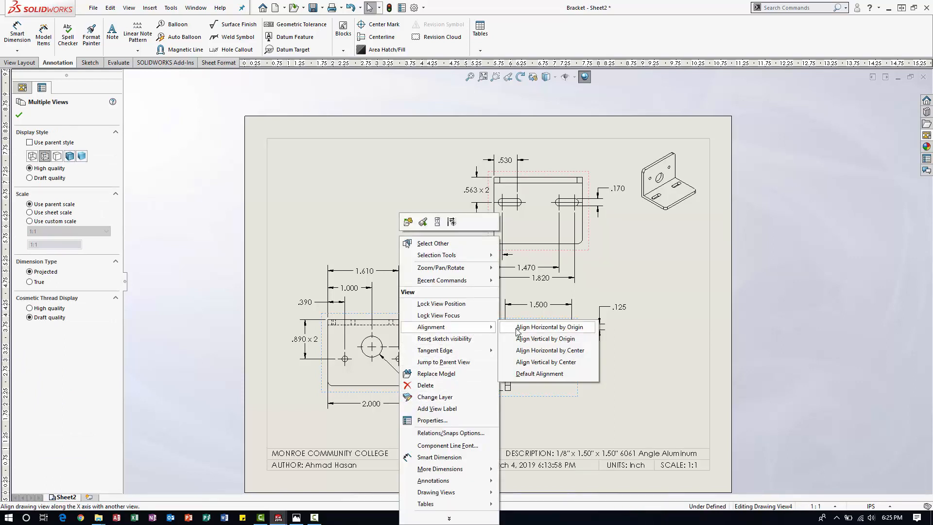
{"action": "left_click", "coordinate": [537, 351]}
{"action": "left_click", "coordinate": [501, 373]}
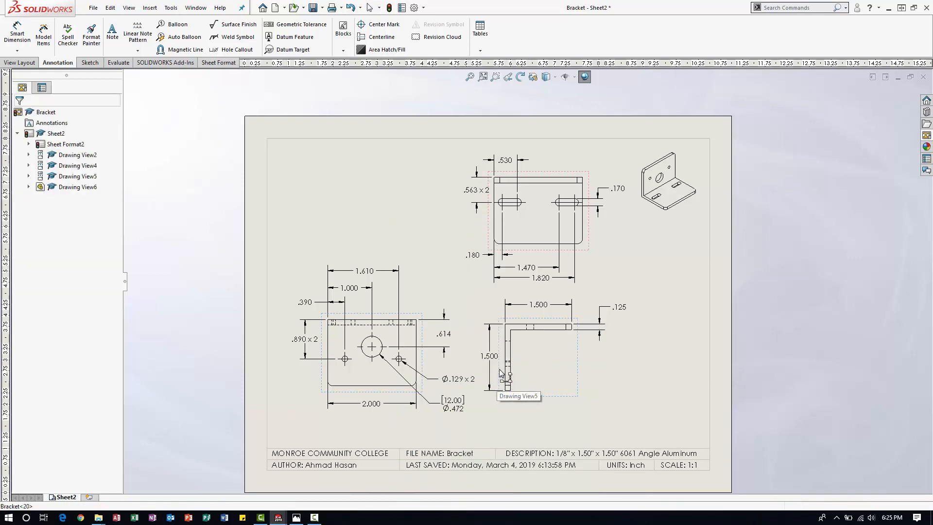
Move the aligned front and L-shaped side views slightly lower on the sheet.
{"action": "left_click_drag", "start_coordinate": [375, 392], "coordinate": [372, 375]}
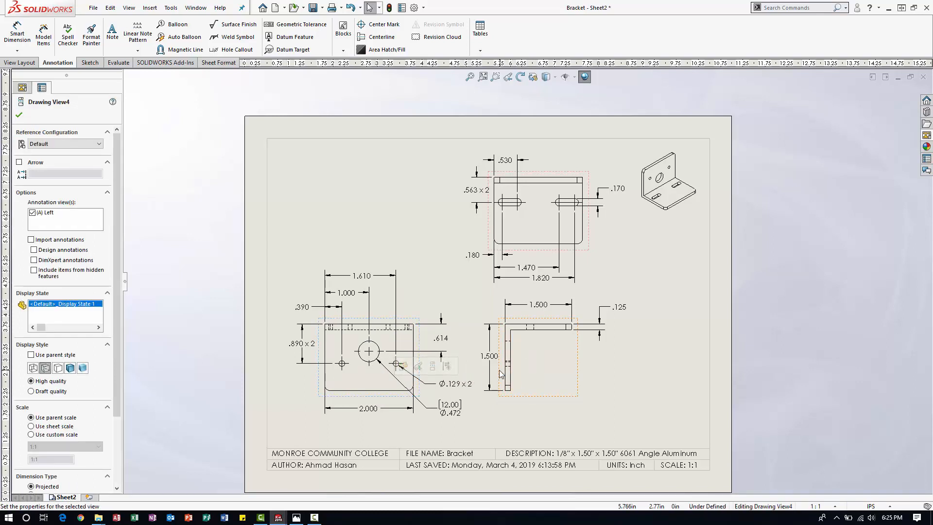
{"action": "left_click_drag", "start_coordinate": [500, 373], "coordinate": [493, 384]}
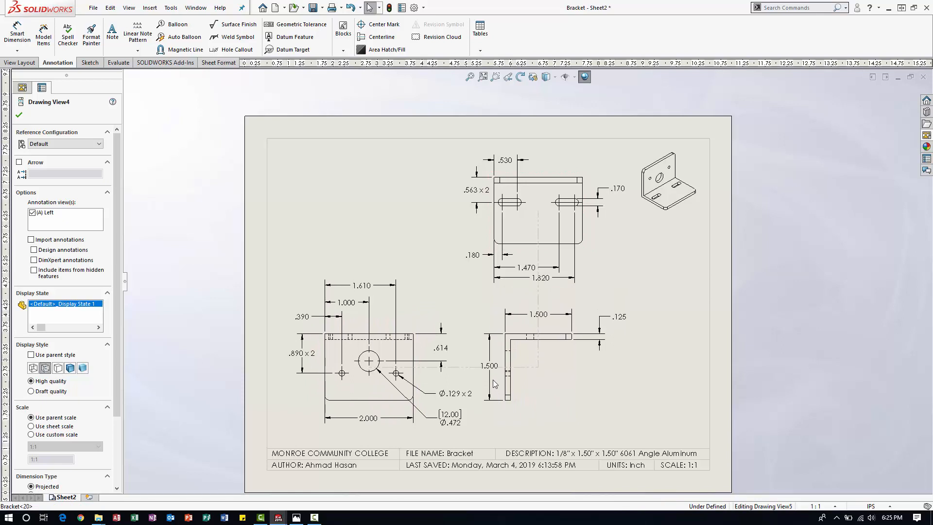
{"action": "left_click", "coordinate": [648, 396]}
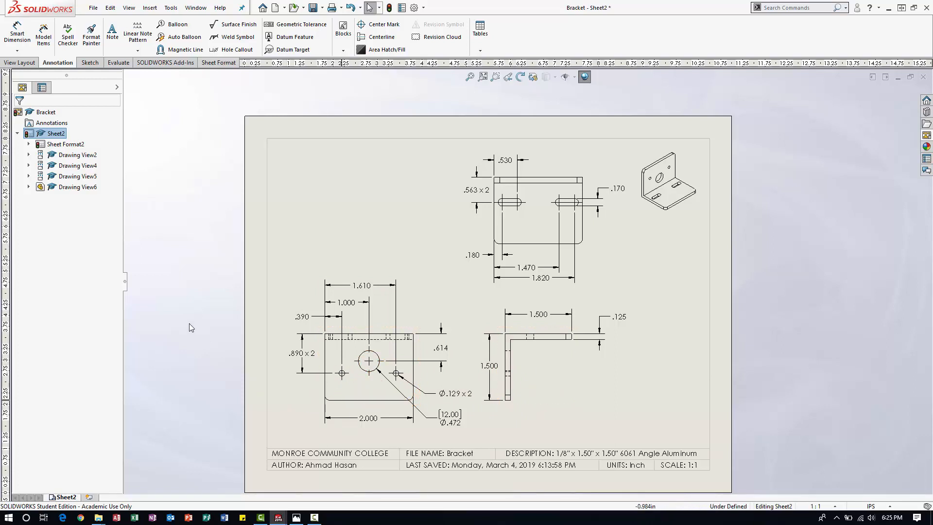
Tidy the stacked dimensions below the slotted view, moving 1.470 slightly closer to the view and shifting 1.820 slightly left.
{"action": "scroll", "coordinate": [590, 233], "scroll_direction": "down", "scroll_amount": 2}
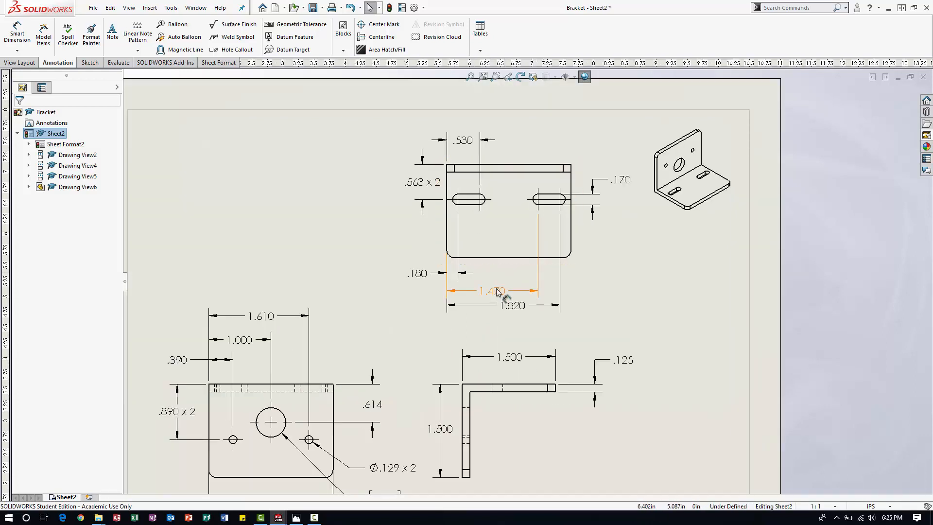
{"action": "left_click_drag", "start_coordinate": [497, 291], "coordinate": [499, 287]}
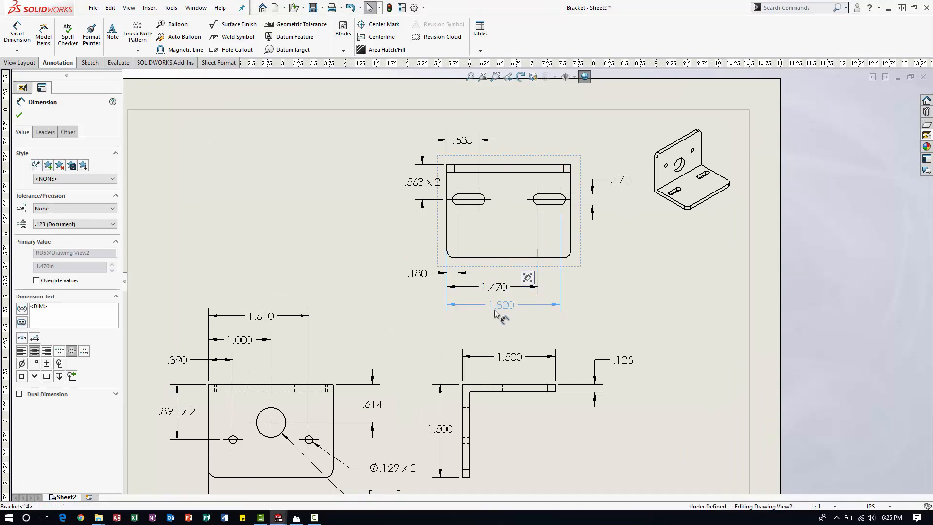
{"action": "left_click", "coordinate": [681, 325]}
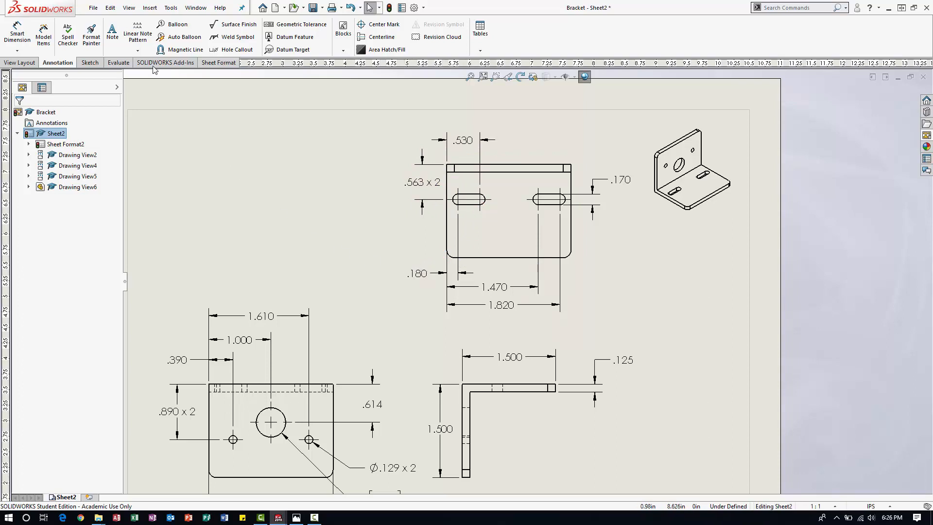
Add a radius dimension to the slotted view's lower-right rounded corner, placed outside the corner with "4 Places" beneath the value.
{"action": "left_click", "coordinate": [17, 34]}
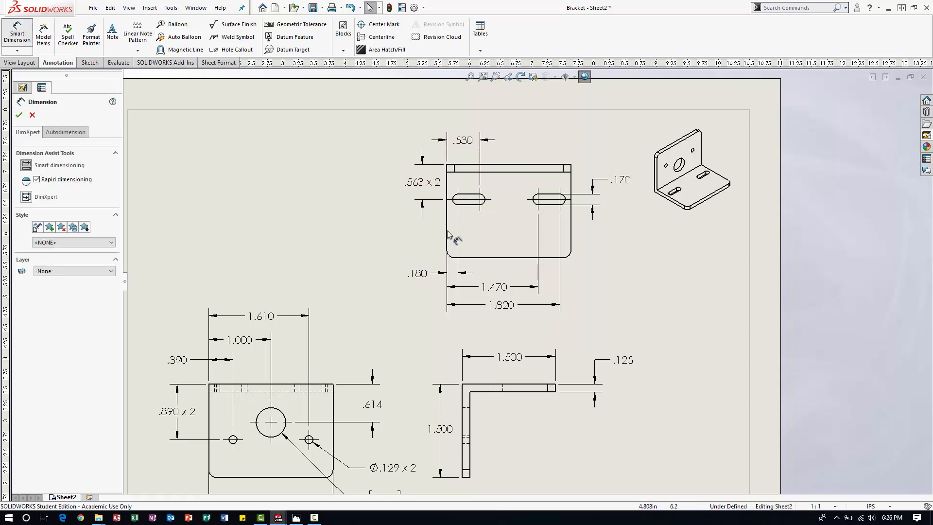
{"action": "left_click", "coordinate": [570, 258]}
{"action": "left_click", "coordinate": [632, 294]}
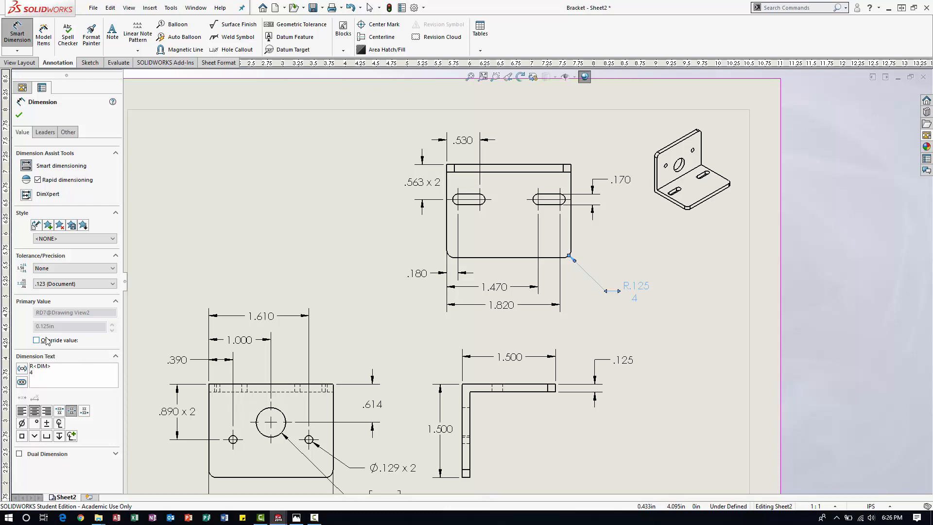
{"action": "type", "text": "es"}
{"action": "left_click", "coordinate": [688, 320]}
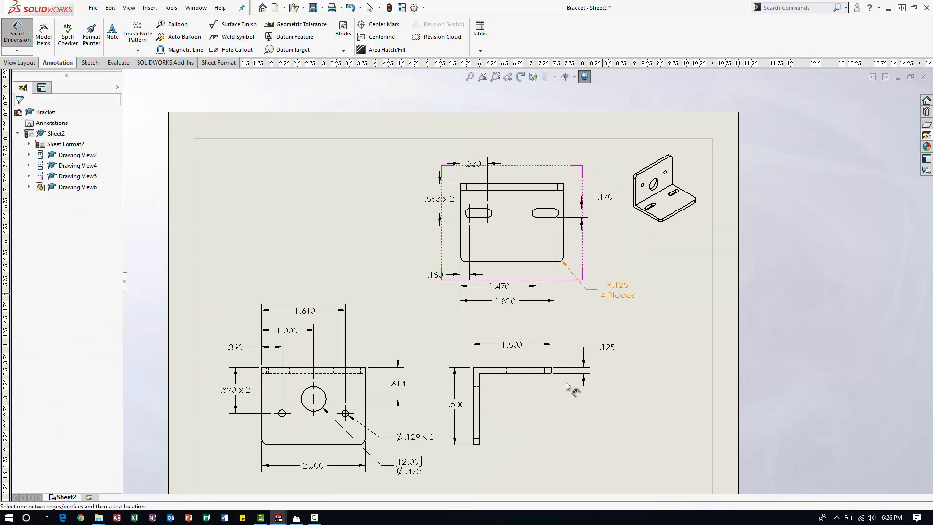
Add a note without a leader reading "VIEW 2 (TOP)" just left of the slotted view.
{"action": "key", "text": "z"}
{"action": "key", "text": "z"}
{"action": "scroll", "coordinate": [538, 305], "scroll_direction": "down", "scroll_amount": 2}
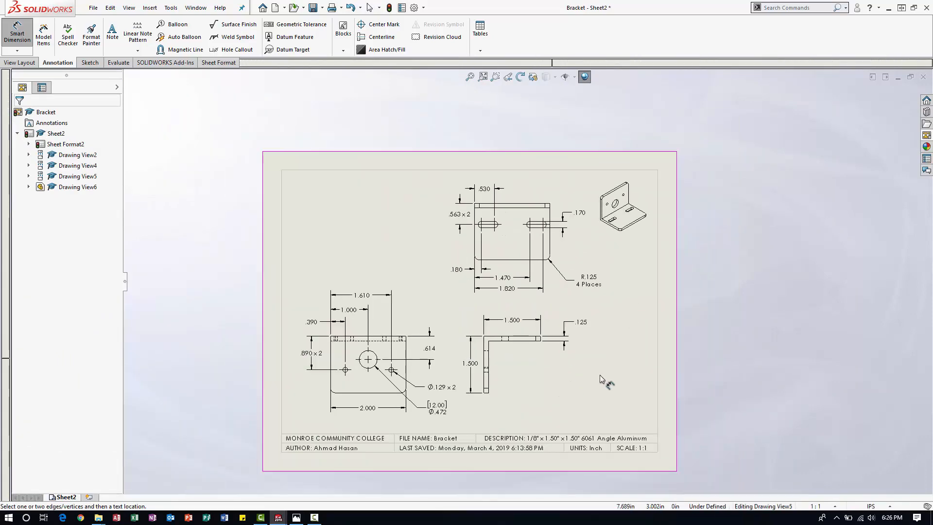
{"action": "scroll", "coordinate": [398, 362], "scroll_direction": "down", "scroll_amount": 1}
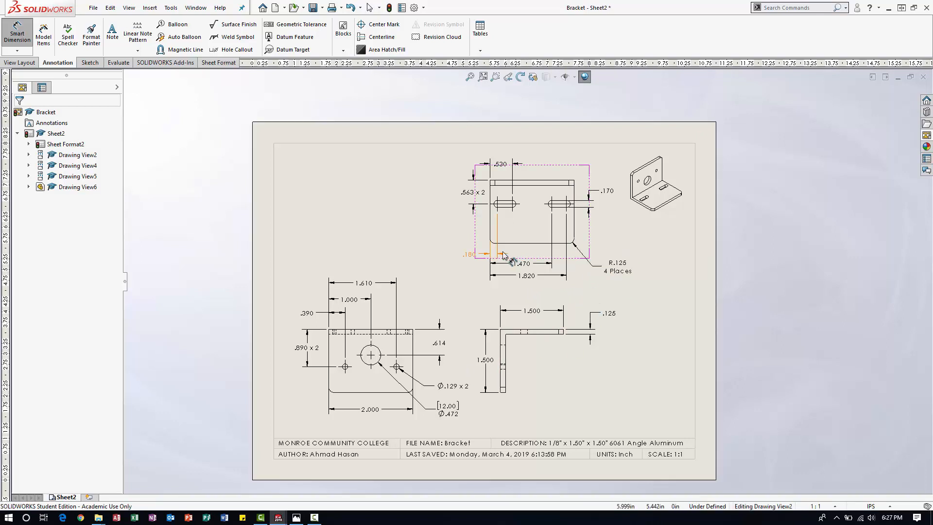
{"action": "left_click", "coordinate": [113, 33]}
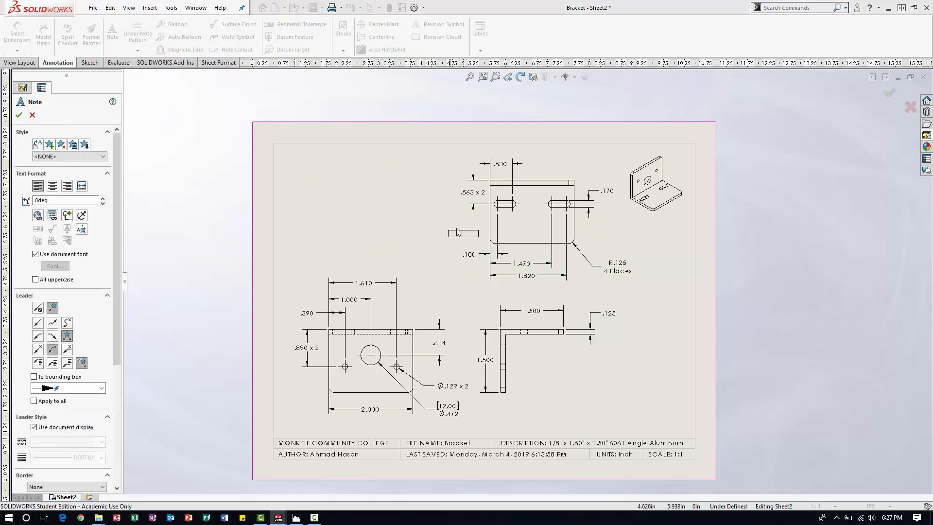
{"action": "left_click", "coordinate": [443, 228]}
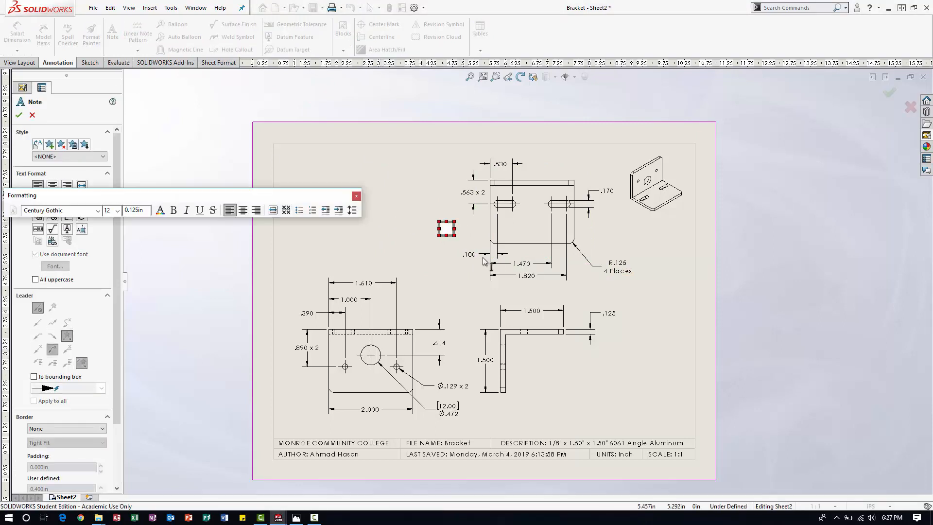
{"action": "type", "text": "VIEW 2 ("}
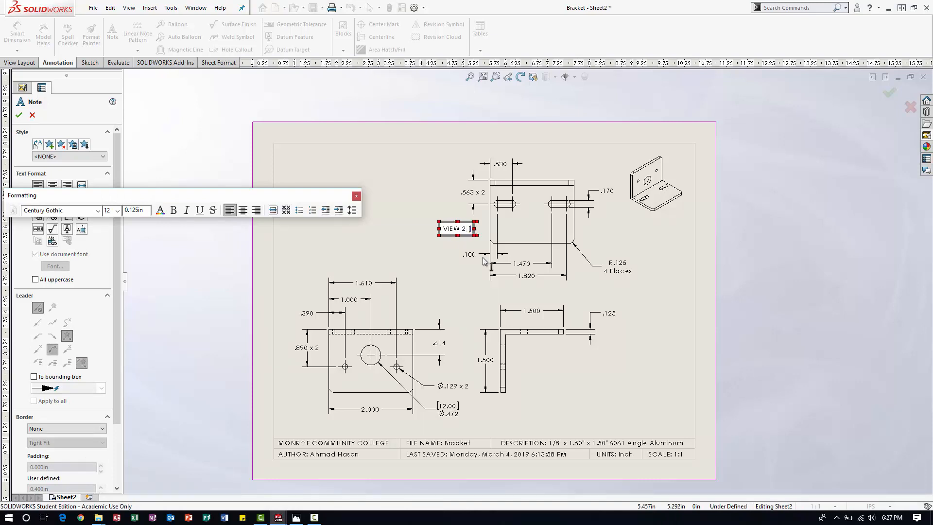
{"action": "type", "text": "TOP"}
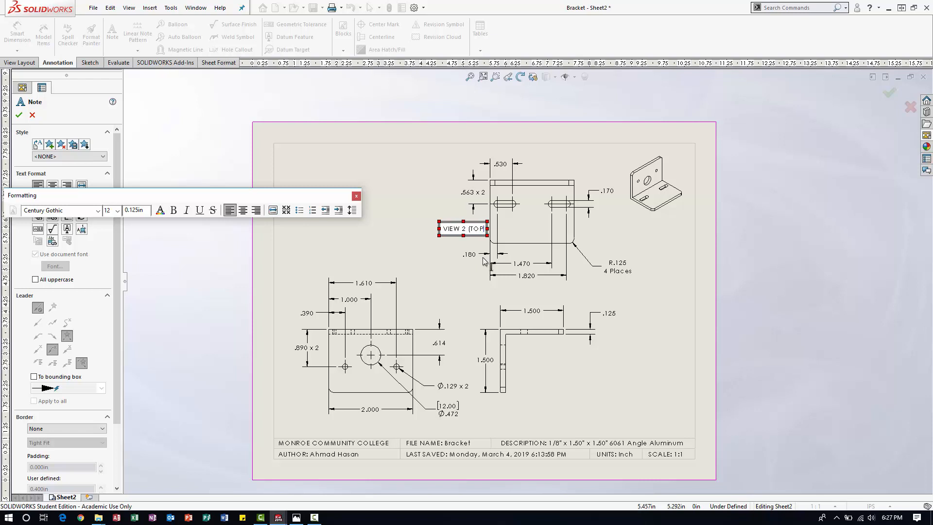
{"action": "left_click", "coordinate": [432, 259]}
{"action": "key", "text": "Escape"}
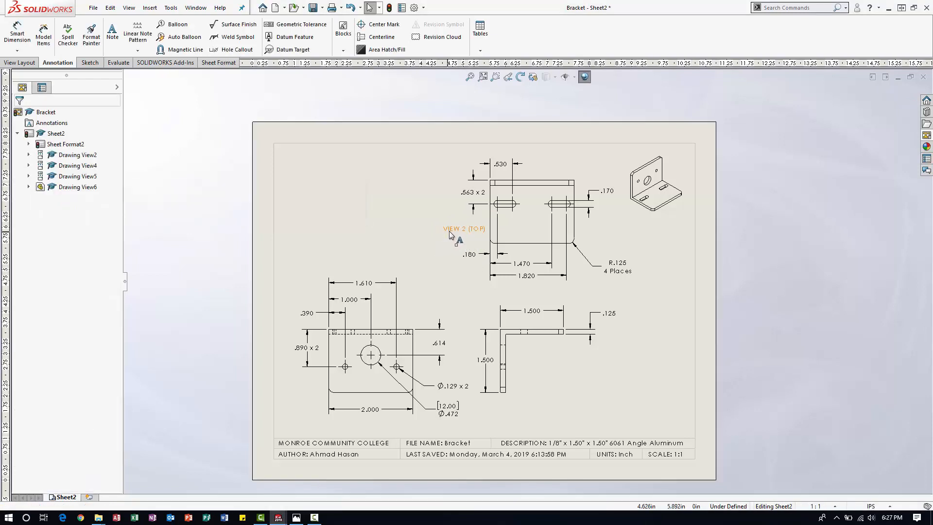
Reposition the "VIEW 2 (TOP)" note slightly up and left, between the .563 x 2 and .180 dimensions.
{"action": "left_click_drag", "start_coordinate": [445, 229], "coordinate": [462, 234]}
{"action": "left_click", "coordinate": [433, 253]}
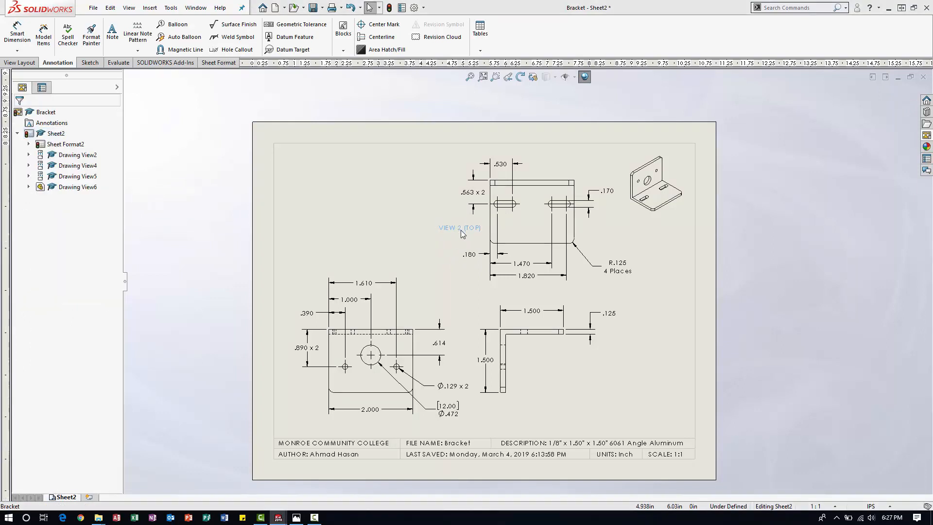
{"action": "left_click", "coordinate": [426, 245]}
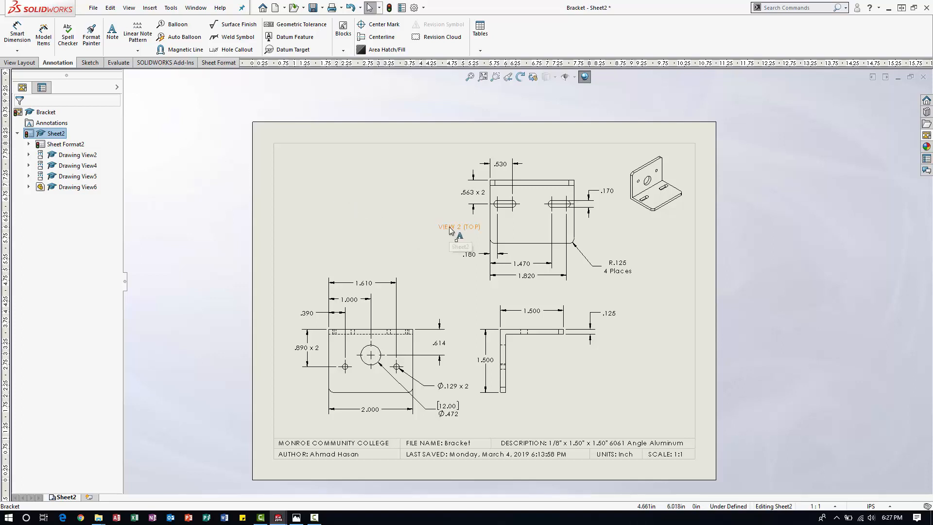
{"action": "mouse_move", "coordinate": [452, 228]}
{"action": "left_mouse_down"}
{"action": "mouse_move", "coordinate": [529, 176]}
{"action": "mouse_move", "coordinate": [454, 227]}
{"action": "mouse_move", "coordinate": [468, 225]}
{"action": "left_mouse_up"}
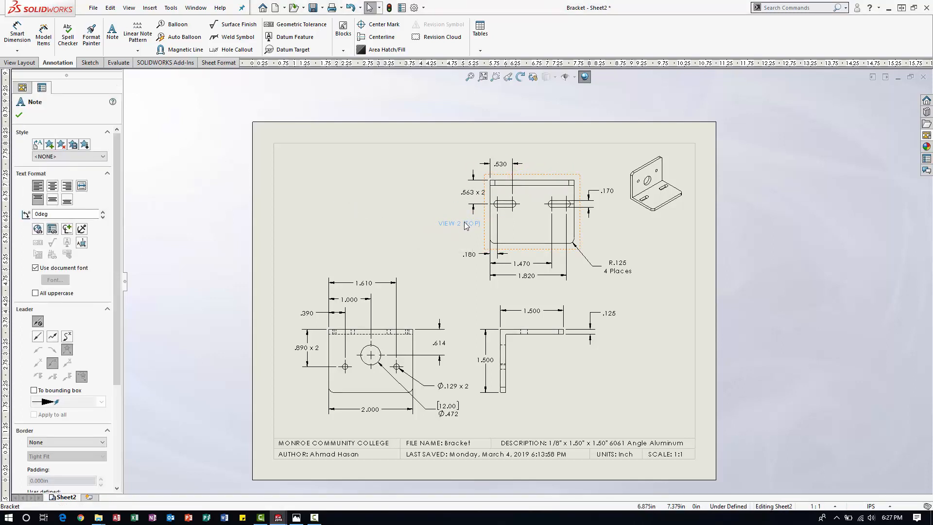
{"action": "left_click", "coordinate": [377, 208]}
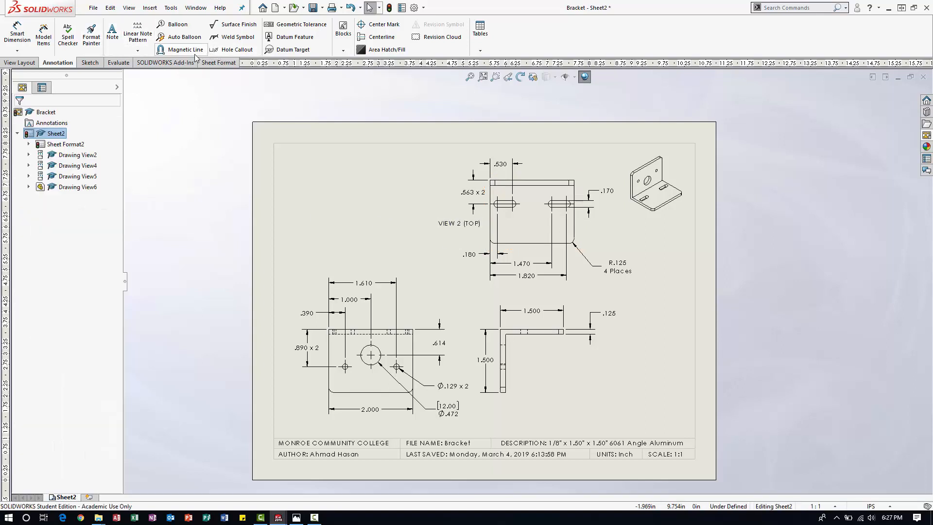
Add a note without a leader reading "VIEW 1 (FRONT)" just below the front view, above its 2.000 dimension.
{"action": "left_click", "coordinate": [112, 32]}
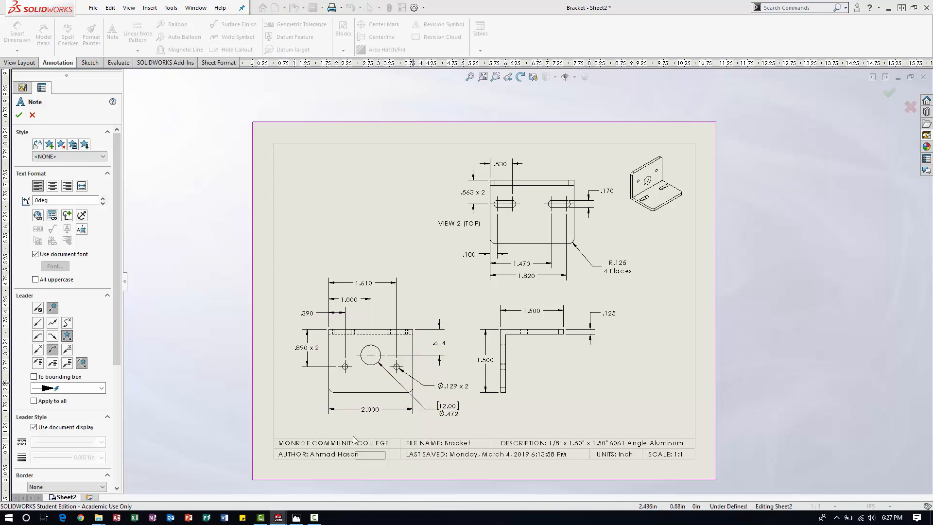
{"action": "left_click", "coordinate": [359, 401]}
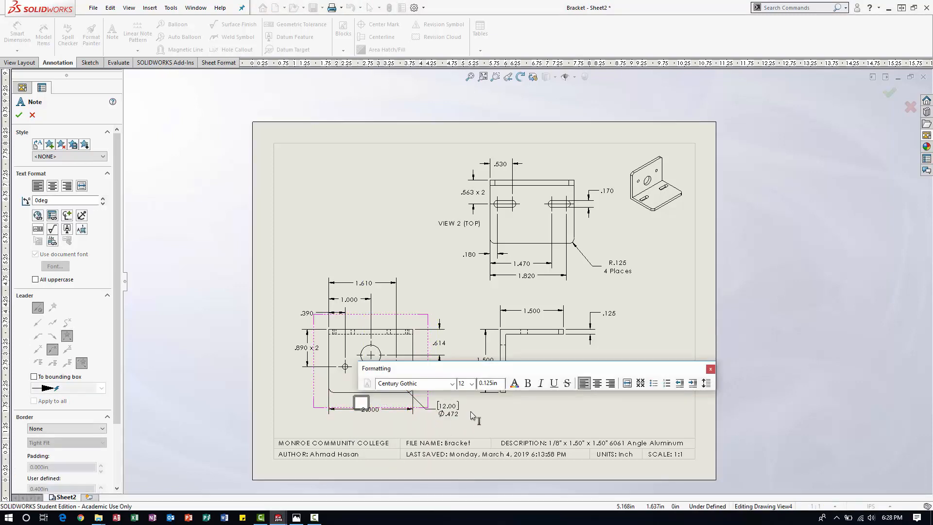
{"action": "type", "text": "VIEW 1 (FRO"}
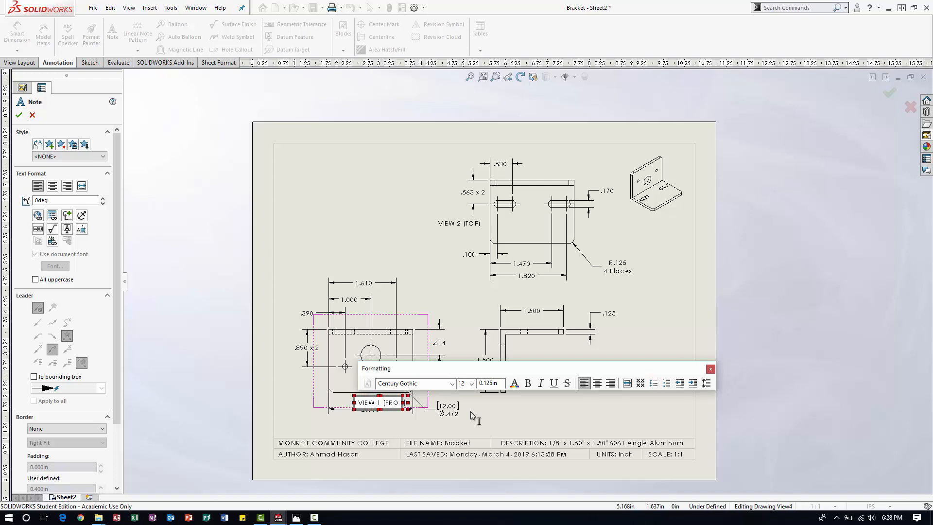
{"action": "type", "text": "NT)"}
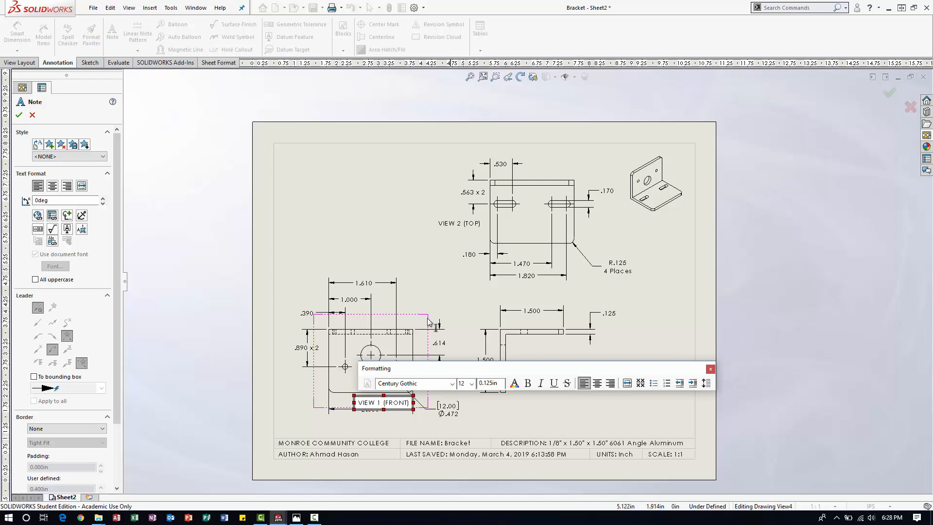
{"action": "left_click", "coordinate": [417, 220]}
{"action": "scroll", "coordinate": [378, 413], "scroll_direction": "up", "scroll_amount": 5}
{"action": "key", "text": "Escape"}
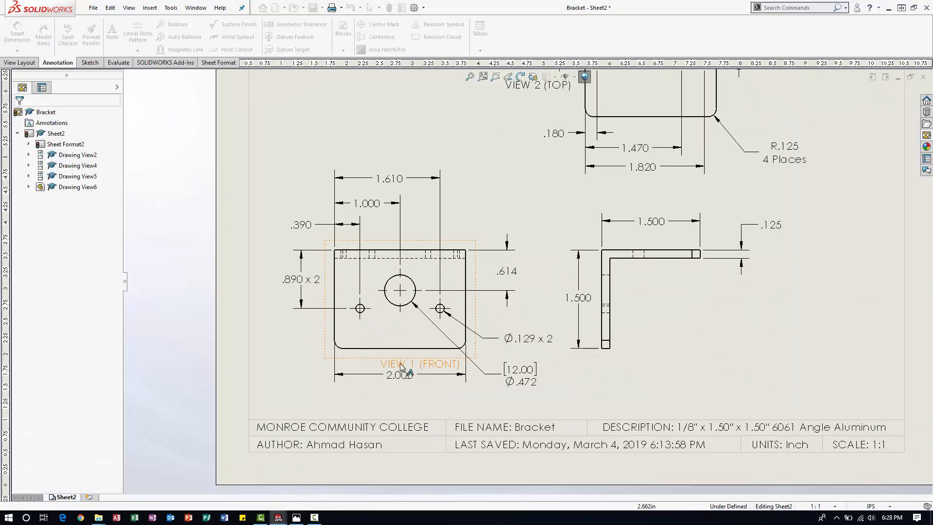
Centre the "VIEW 1 (FRONT)" note between the front view's lower edge and the 2.000 dimension.
{"action": "left_click_drag", "start_coordinate": [410, 342], "coordinate": [391, 339]}
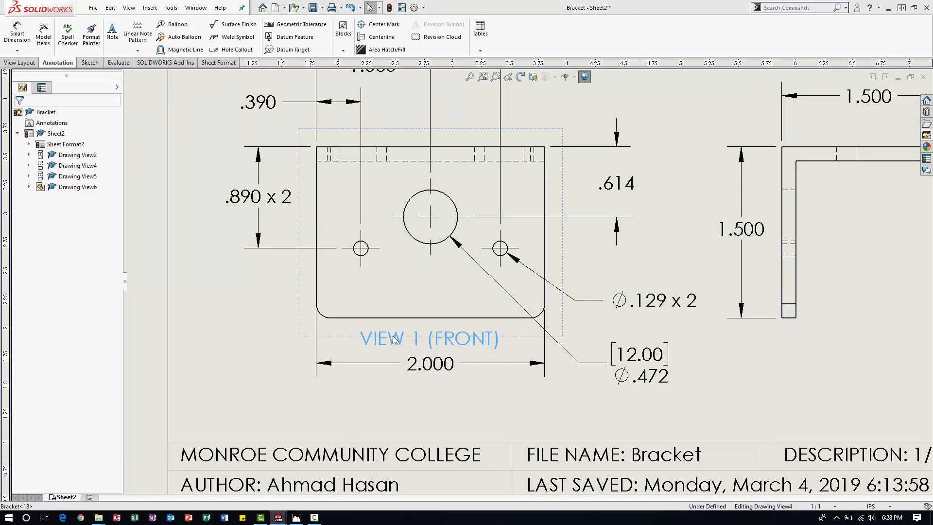
{"action": "left_click", "coordinate": [476, 403]}
{"action": "scroll", "coordinate": [477, 377], "scroll_direction": "up", "scroll_amount": 9}
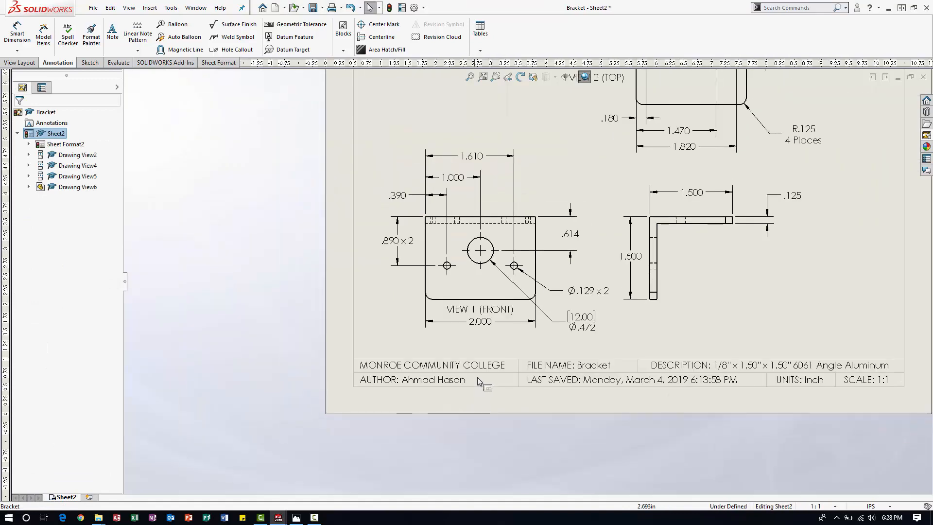
Place a note without a leader in the sheet's upper-left corner, with the first line "NOTE: VIEWS 1 (FRONT) AND 2 (TOP)".
{"action": "scroll", "coordinate": [578, 295], "scroll_direction": "down", "scroll_amount": 1}
{"action": "scroll", "coordinate": [582, 272], "scroll_direction": "down", "scroll_amount": 3}
{"action": "scroll", "coordinate": [619, 131], "scroll_direction": "up", "scroll_amount": 3}
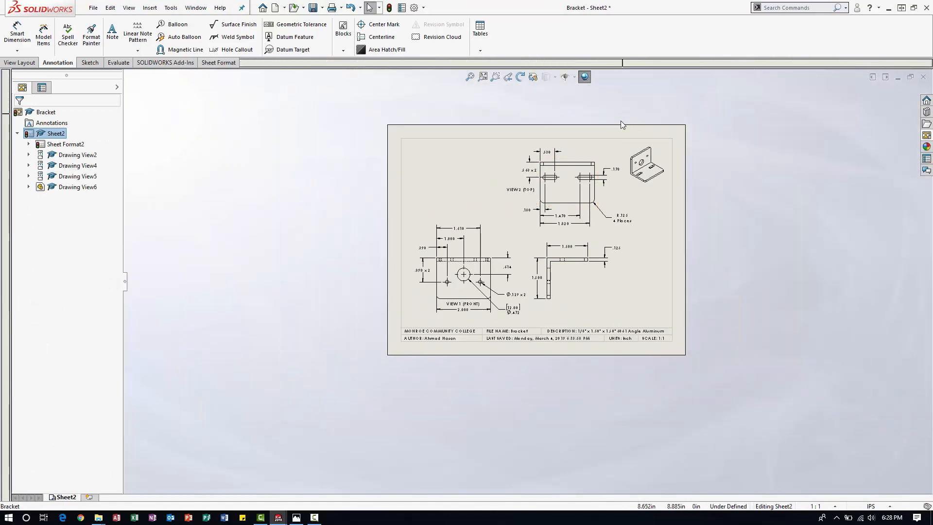
{"action": "scroll", "coordinate": [584, 188], "scroll_direction": "down", "scroll_amount": 3}
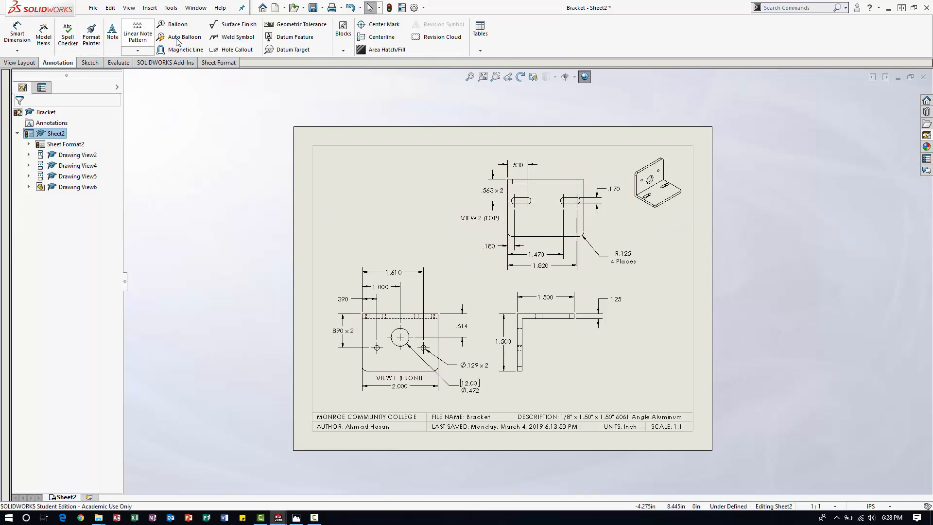
{"action": "left_click", "coordinate": [113, 32]}
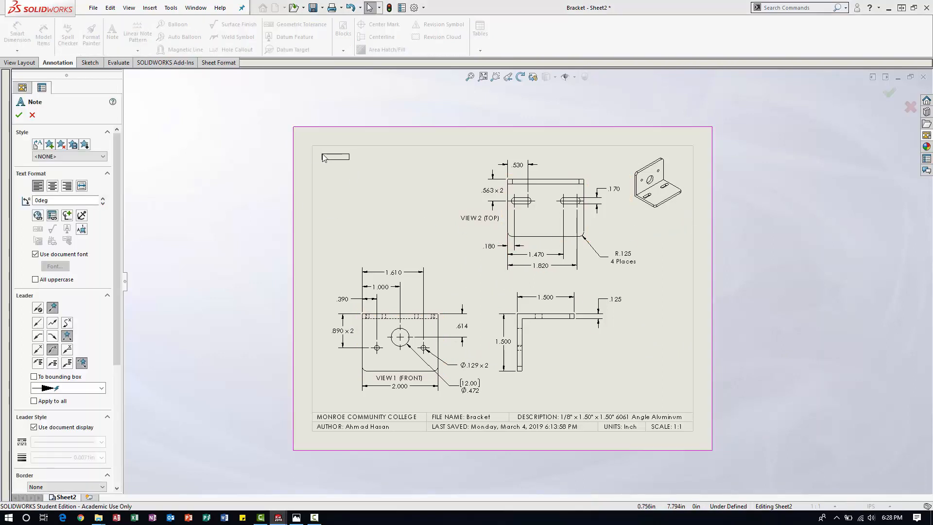
{"action": "left_click", "coordinate": [316, 152]}
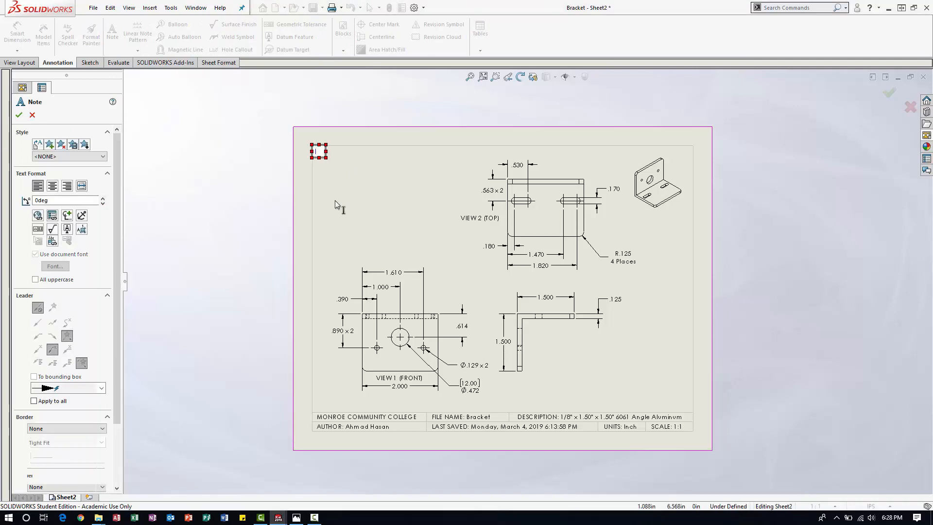
{"action": "type", "text": "NOTE: "}
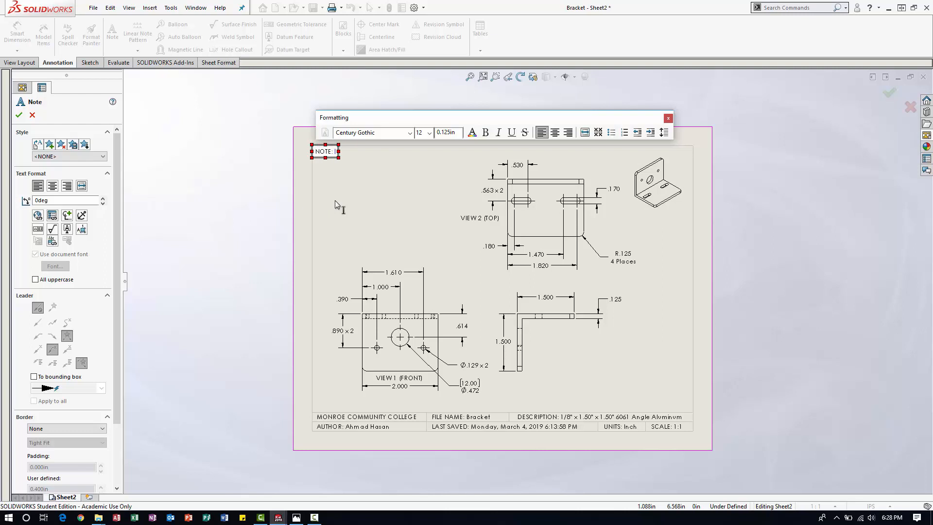
{"action": "type", "text": "VIEWS 1 (FRO"}
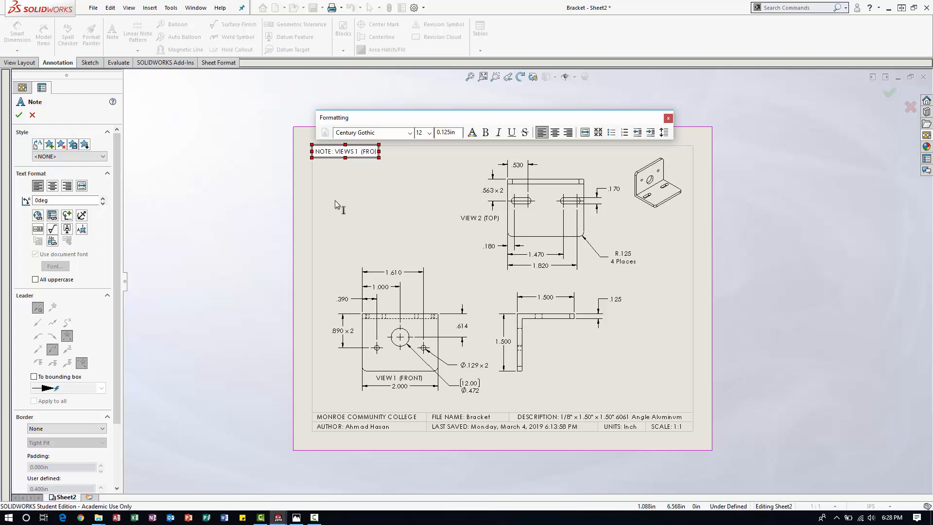
{"action": "type", "text": "NT) and"}
{"action": "key", "text": "BackSpace"}
{"action": "key", "text": "BackSpace"}
{"action": "key", "text": "BackSpace"}
{"action": "type", "text": "AND "}
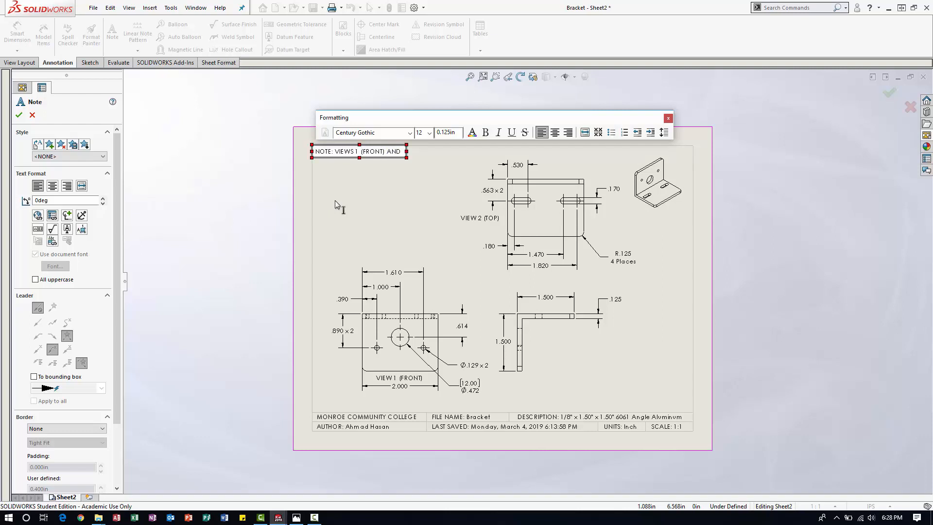
{"action": "type", "text": "2 (TOP)"}
Add the second line "ARE SHOWN AS PART APPERS IN VISE." to the corner note and finish placing notes.
{"action": "key", "text": "Return"}
{"action": "type", "text": "ARE"}
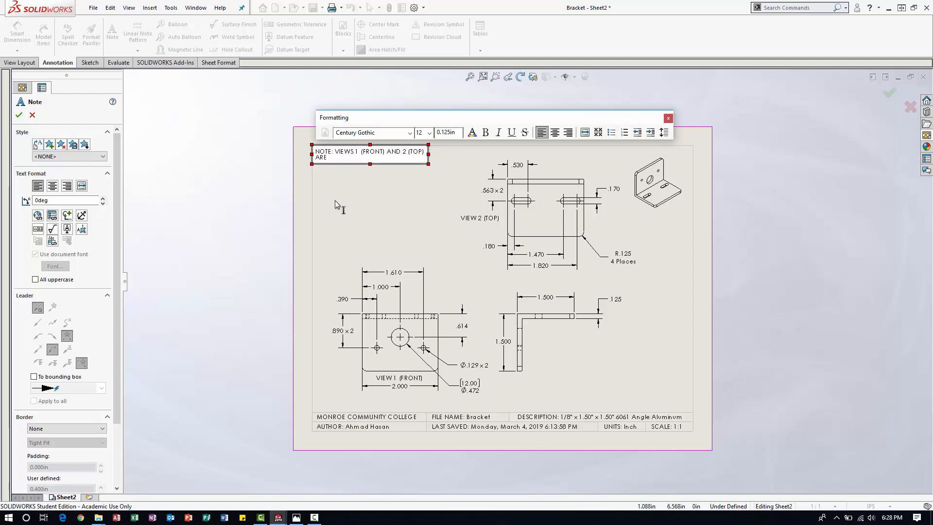
{"action": "type", "text": " SHOWN AS PART"}
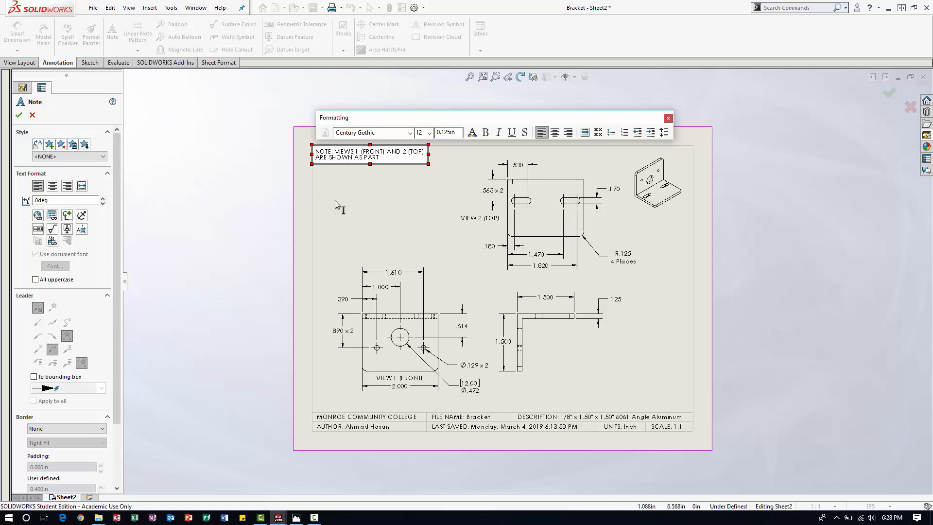
{"action": "type", "text": " APPERS IN VISE."}
{"action": "left_click", "coordinate": [406, 196]}
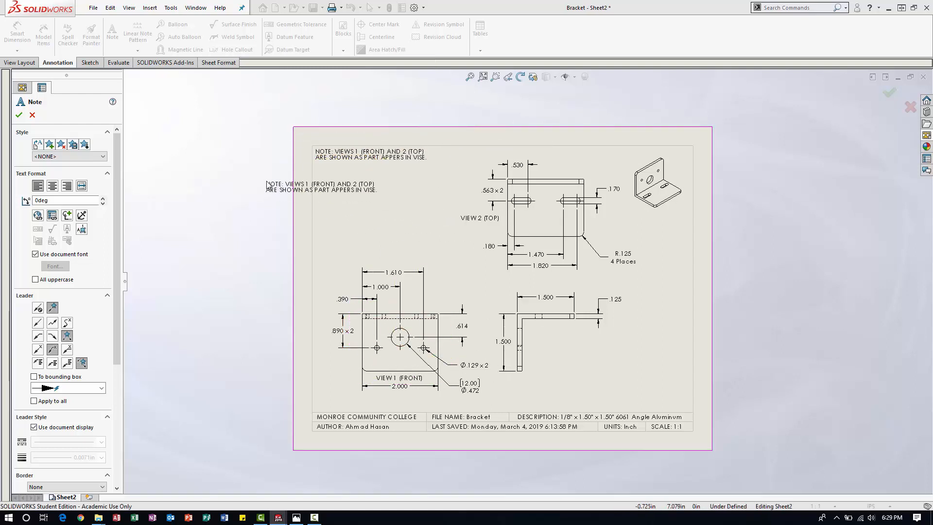
{"action": "key", "text": "Escape"}
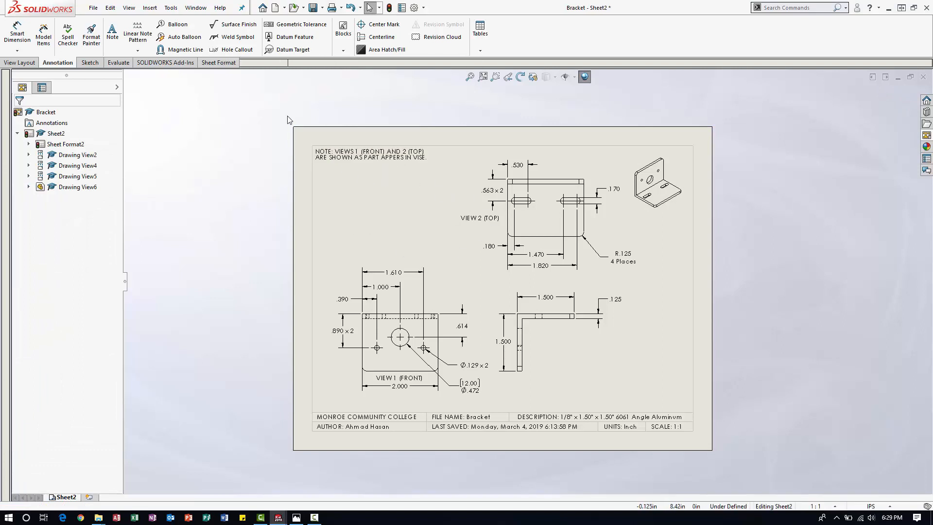
Shift the two-line vise note slightly right, keeping it just inside the border's upper-left corner.
{"action": "left_click", "coordinate": [365, 157]}
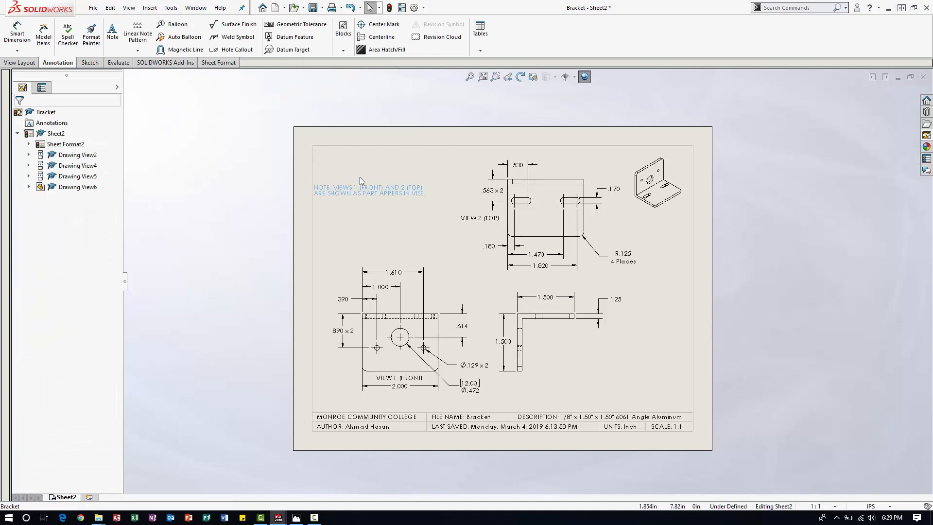
{"action": "left_click_drag", "start_coordinate": [361, 154], "coordinate": [365, 152]}
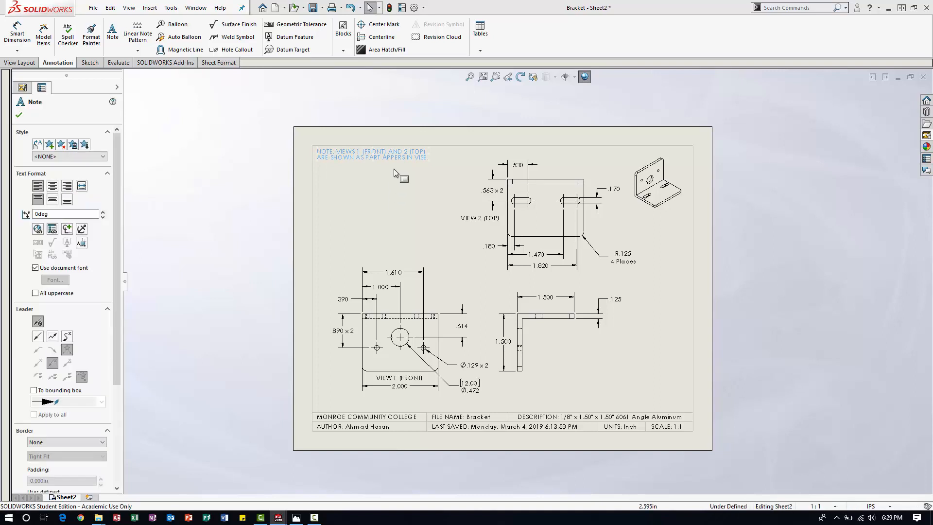
{"action": "left_click", "coordinate": [436, 224]}
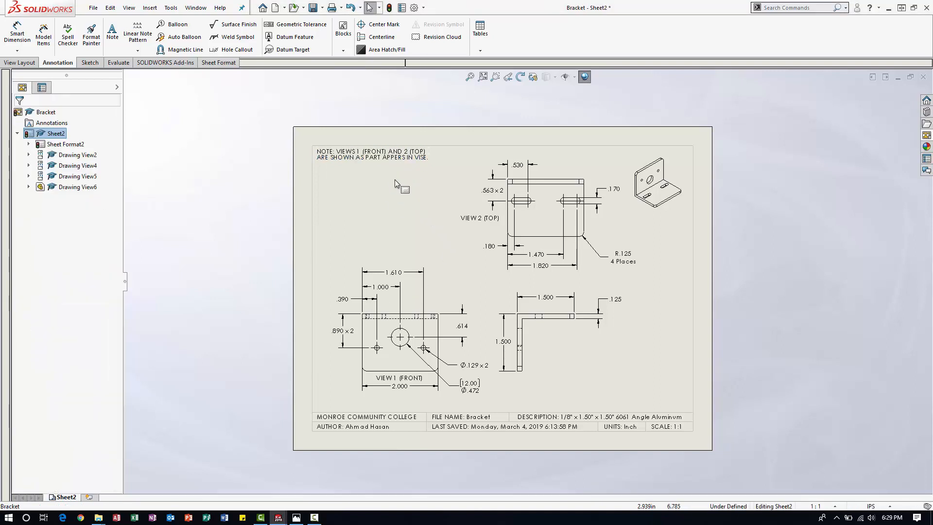
{"action": "left_click", "coordinate": [372, 157]}
{"action": "left_click_drag", "start_coordinate": [372, 157], "coordinate": [373, 157]}
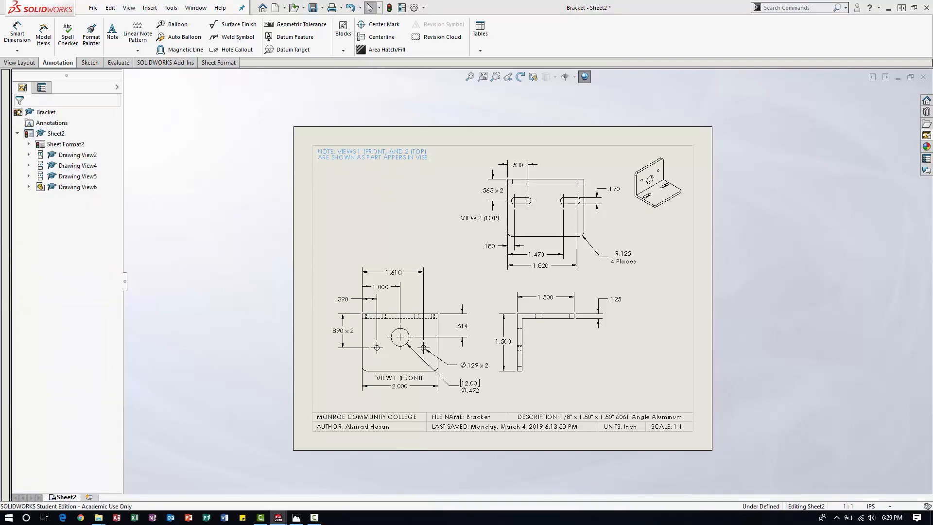
{"action": "left_click", "coordinate": [381, 167]}
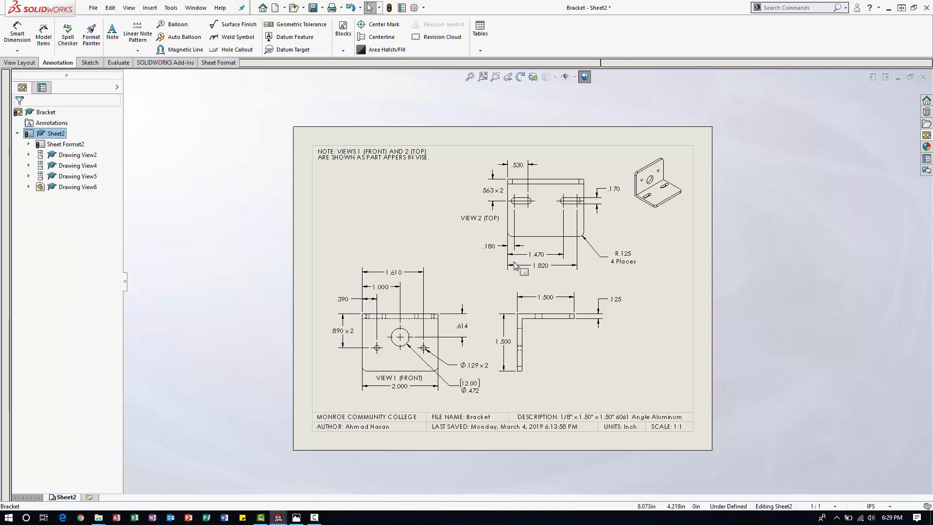
{"action": "left_click", "coordinate": [470, 76]}
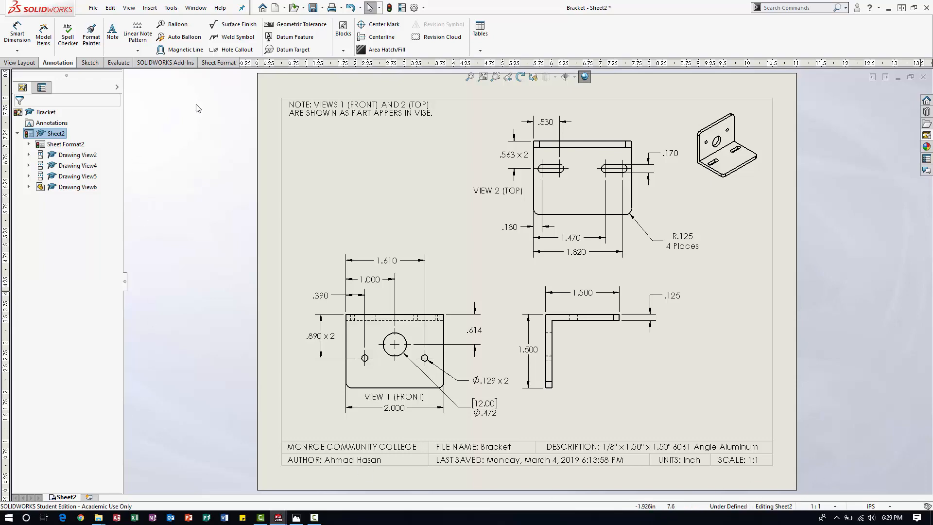
{"action": "left_click", "coordinate": [93, 8]}
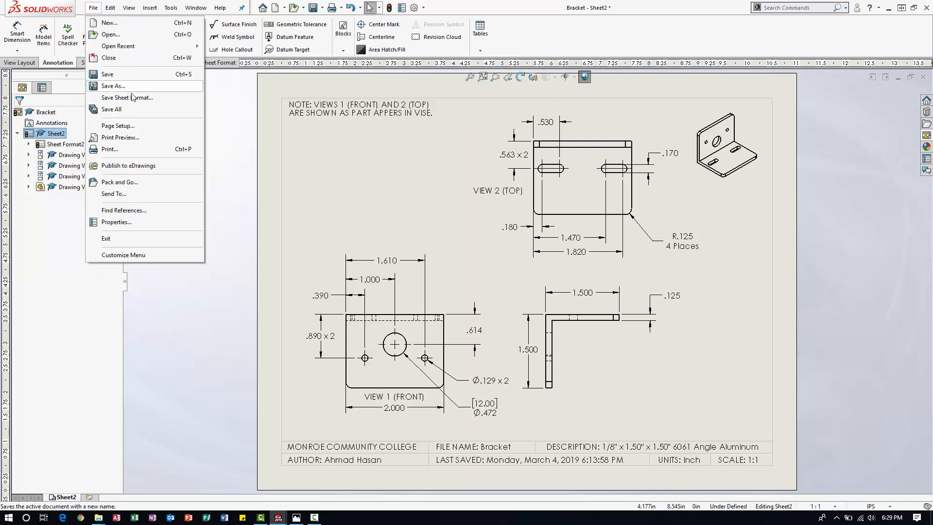
{"action": "left_click", "coordinate": [122, 86]}
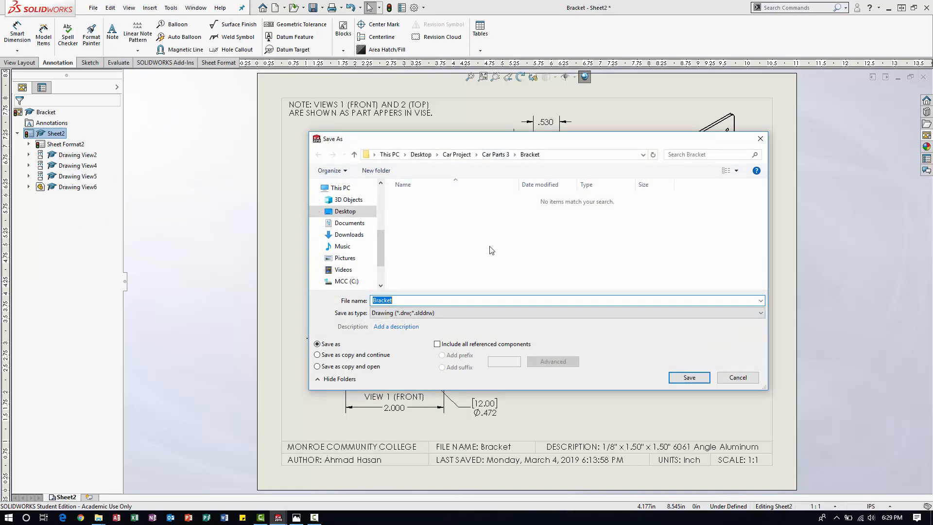
{"action": "left_click", "coordinate": [456, 154]}
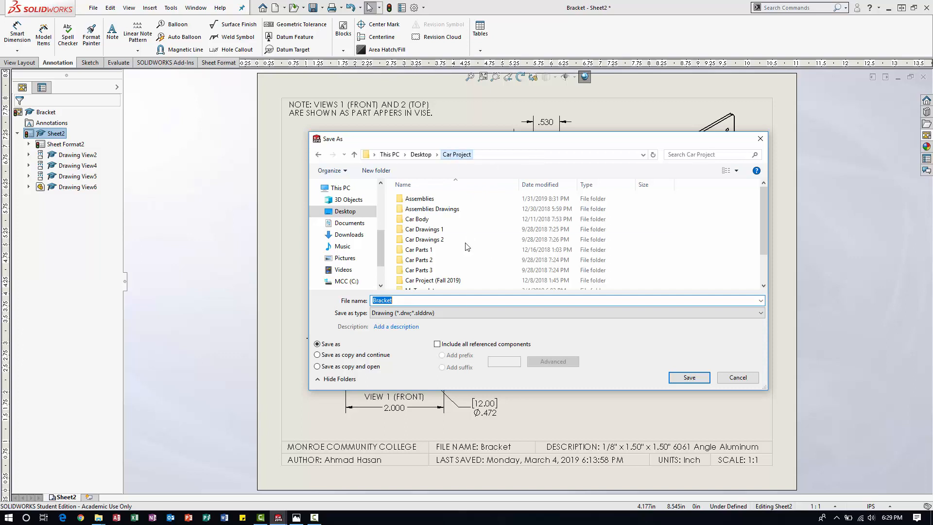
{"action": "double_click", "coordinate": [439, 244]}
{"action": "double_click", "coordinate": [416, 208]}
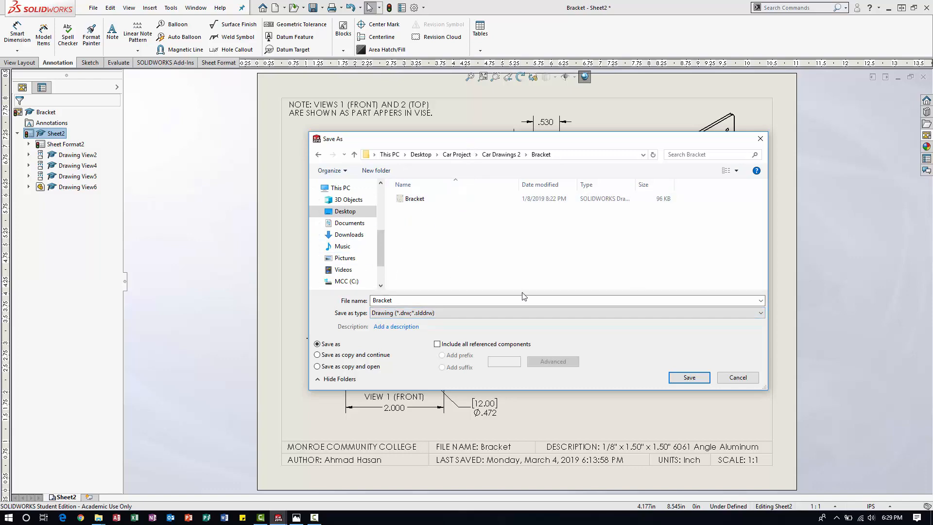
{"action": "left_click", "coordinate": [725, 374]}
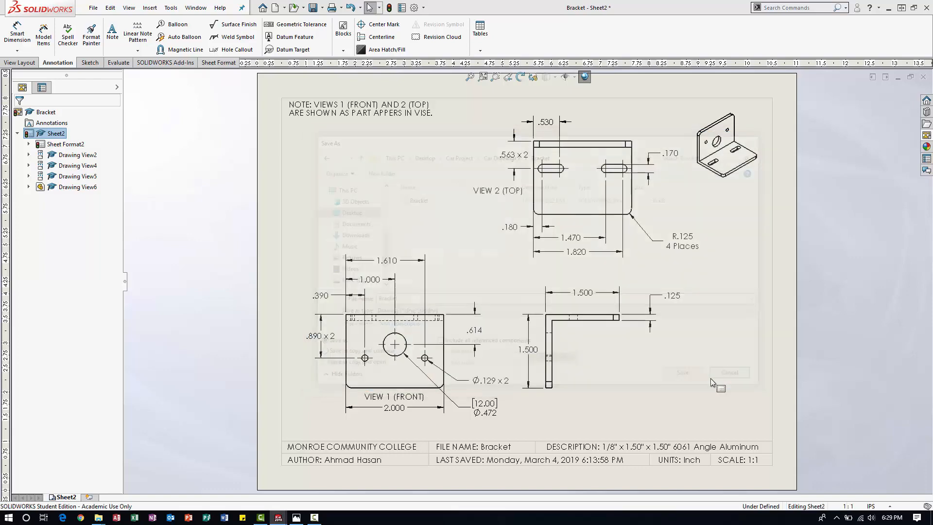
Publish the Bracket drawing to eDrawings.
{"action": "left_click", "coordinate": [97, 9]}
{"action": "left_click", "coordinate": [132, 167]}
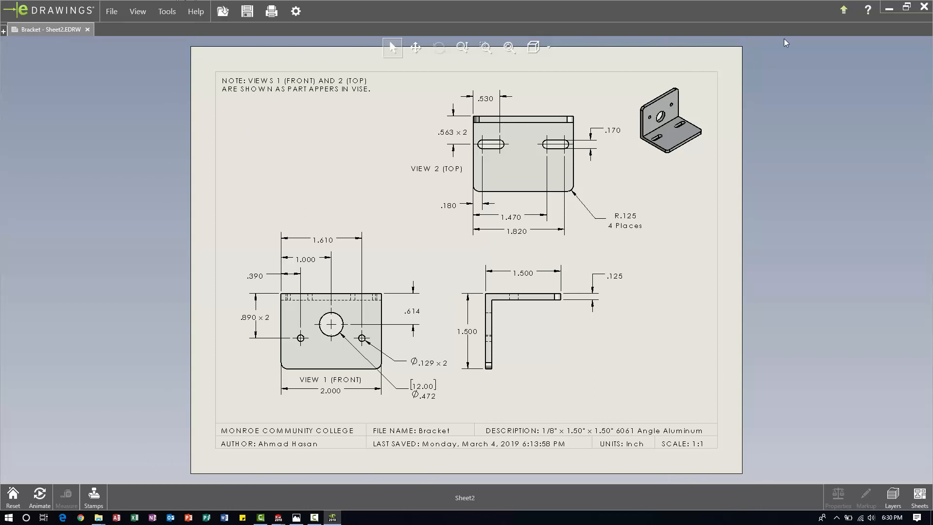
{"action": "left_click", "coordinate": [113, 11]}
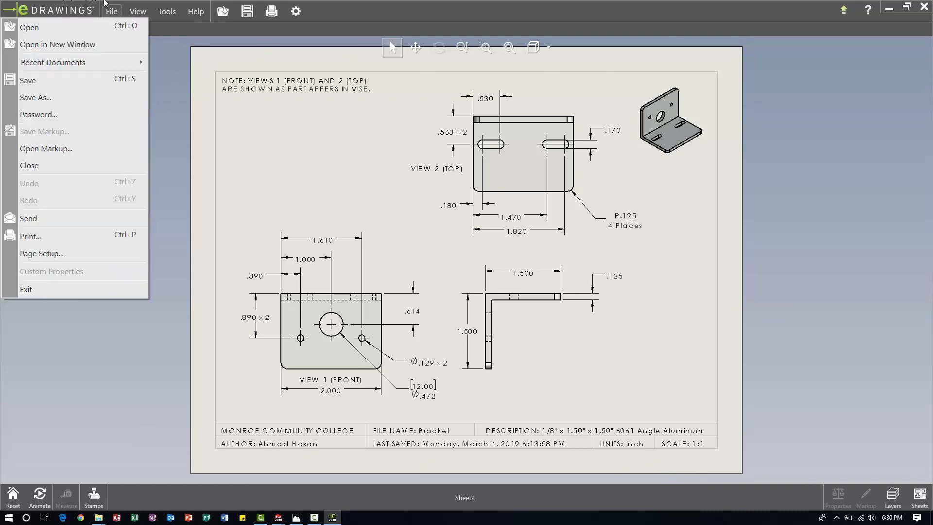
{"action": "left_click", "coordinate": [55, 98]}
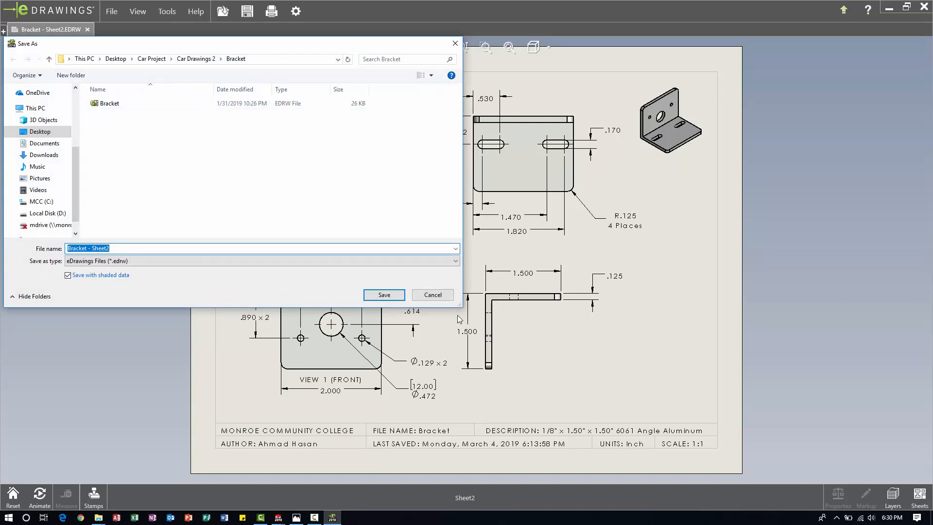
{"action": "left_click", "coordinate": [433, 295]}
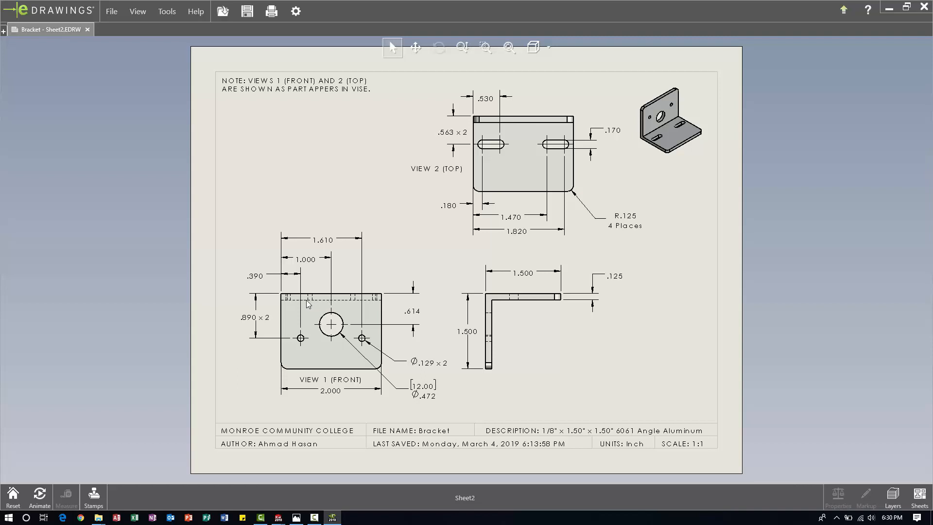
{"action": "left_click", "coordinate": [314, 517]}
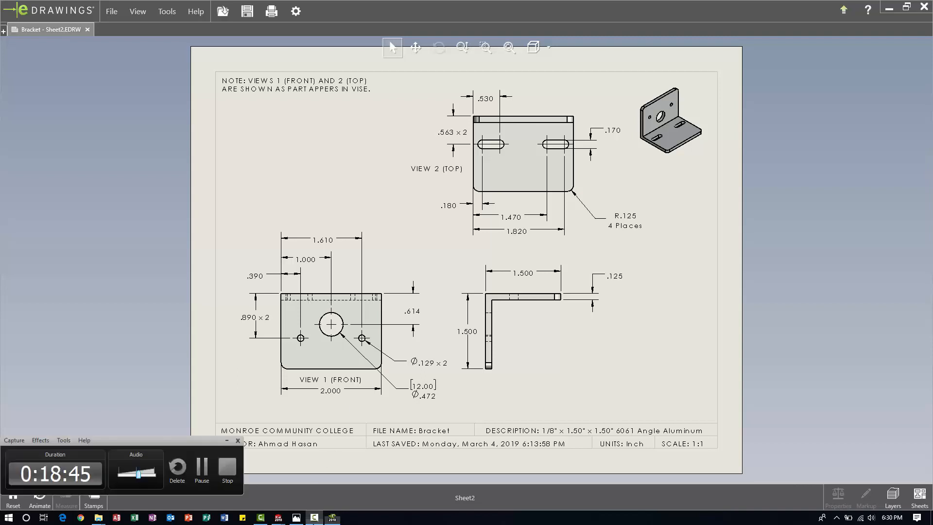